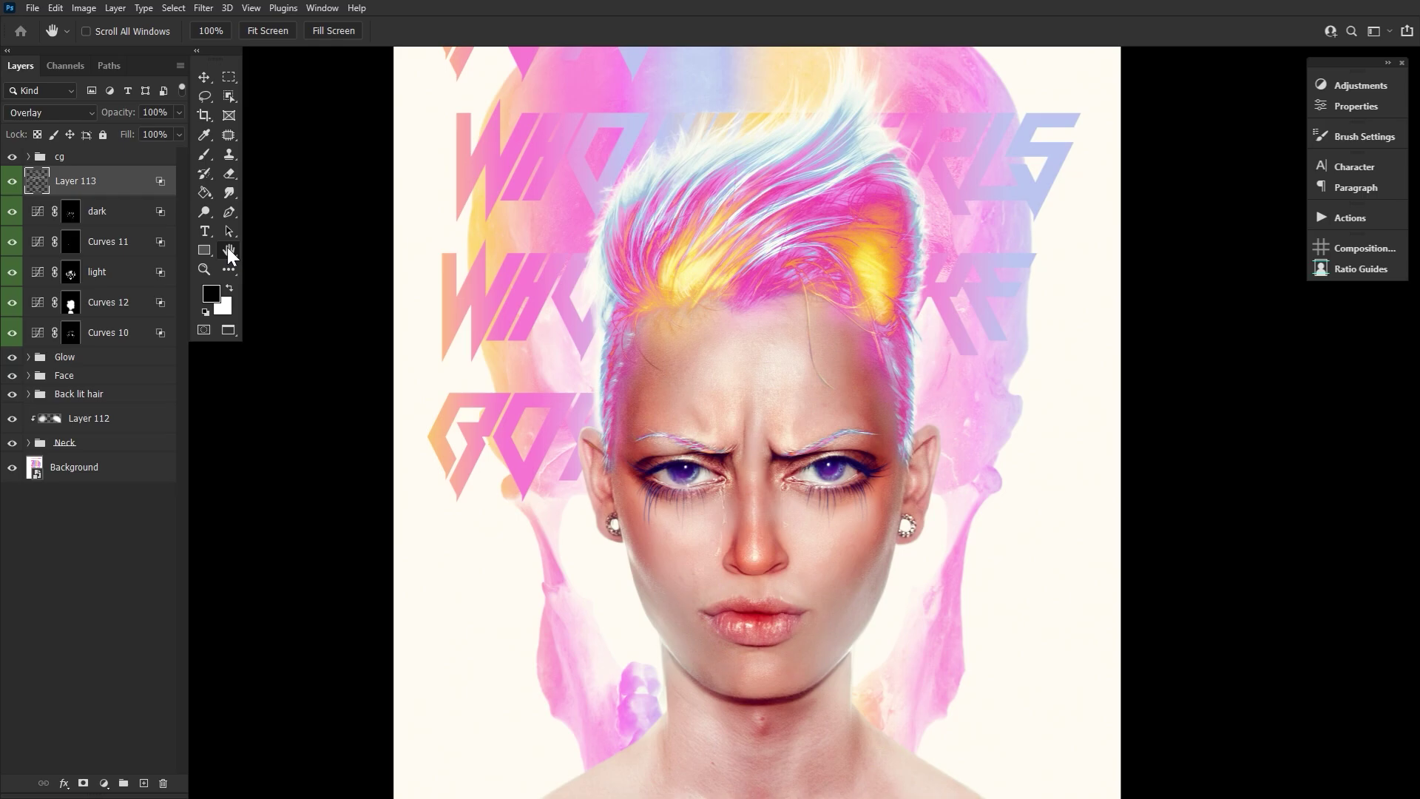
Step: Compare the portrait at 100% with Layer 113, dark, light and the Curves layers hidden and shown
{"action": "double_click", "coordinate": [206, 269]}
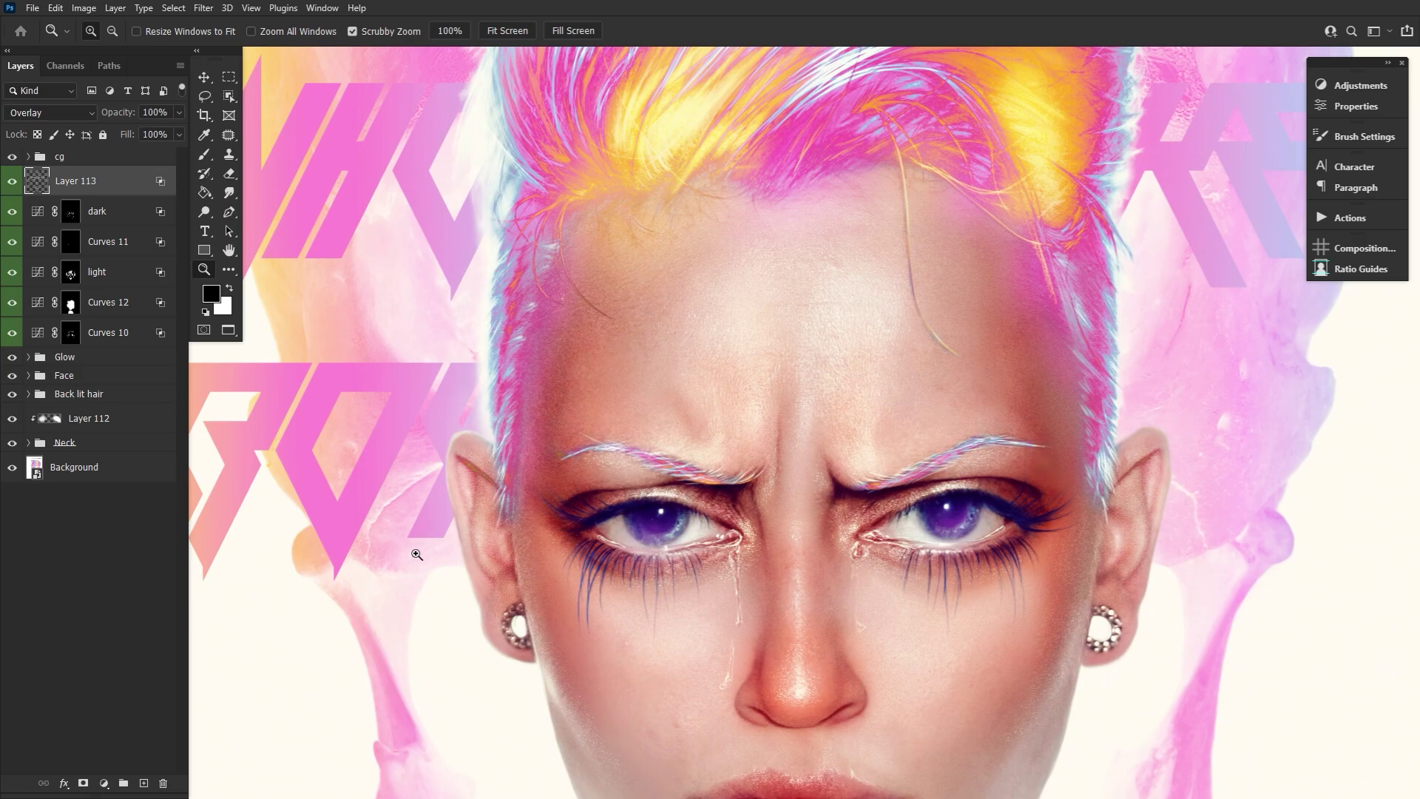
{"action": "scroll", "coordinate": [518, 607], "scroll_direction": "down", "scroll_amount": 2}
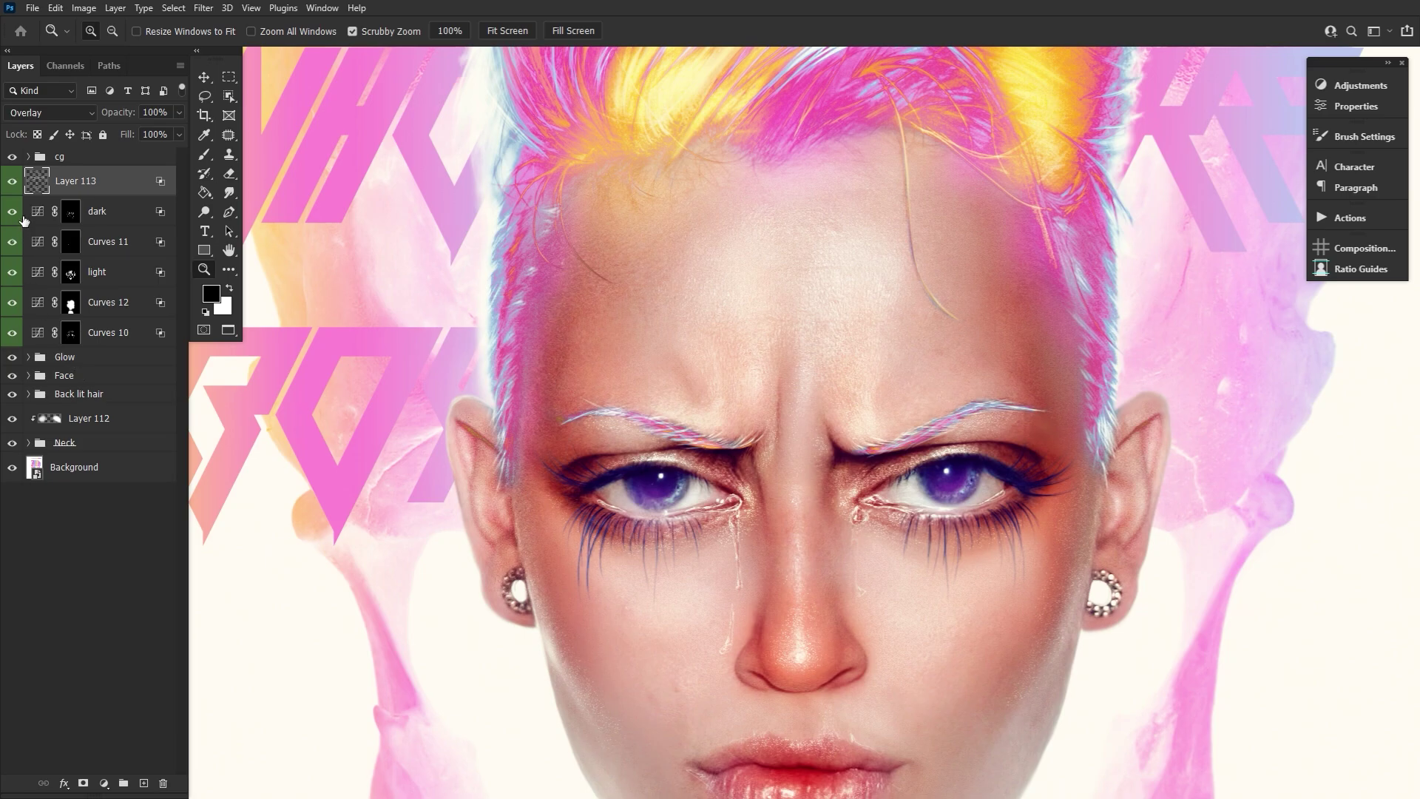
{"action": "left_click_drag", "start_coordinate": [12, 182], "coordinate": [20, 334]}
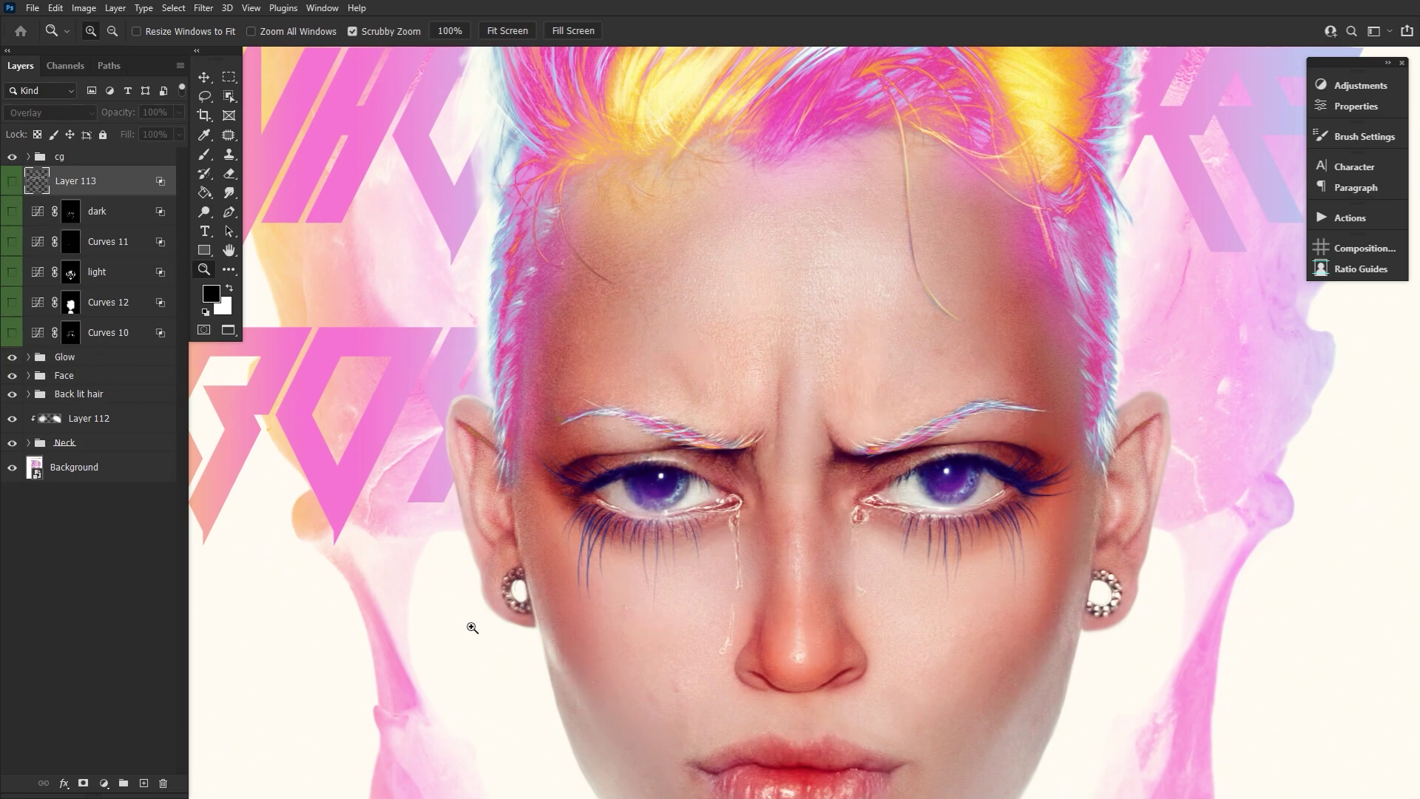
{"action": "scroll", "coordinate": [466, 631], "scroll_direction": "down", "scroll_amount": 1}
{"action": "scroll", "coordinate": [462, 637], "scroll_direction": "down", "scroll_amount": 1}
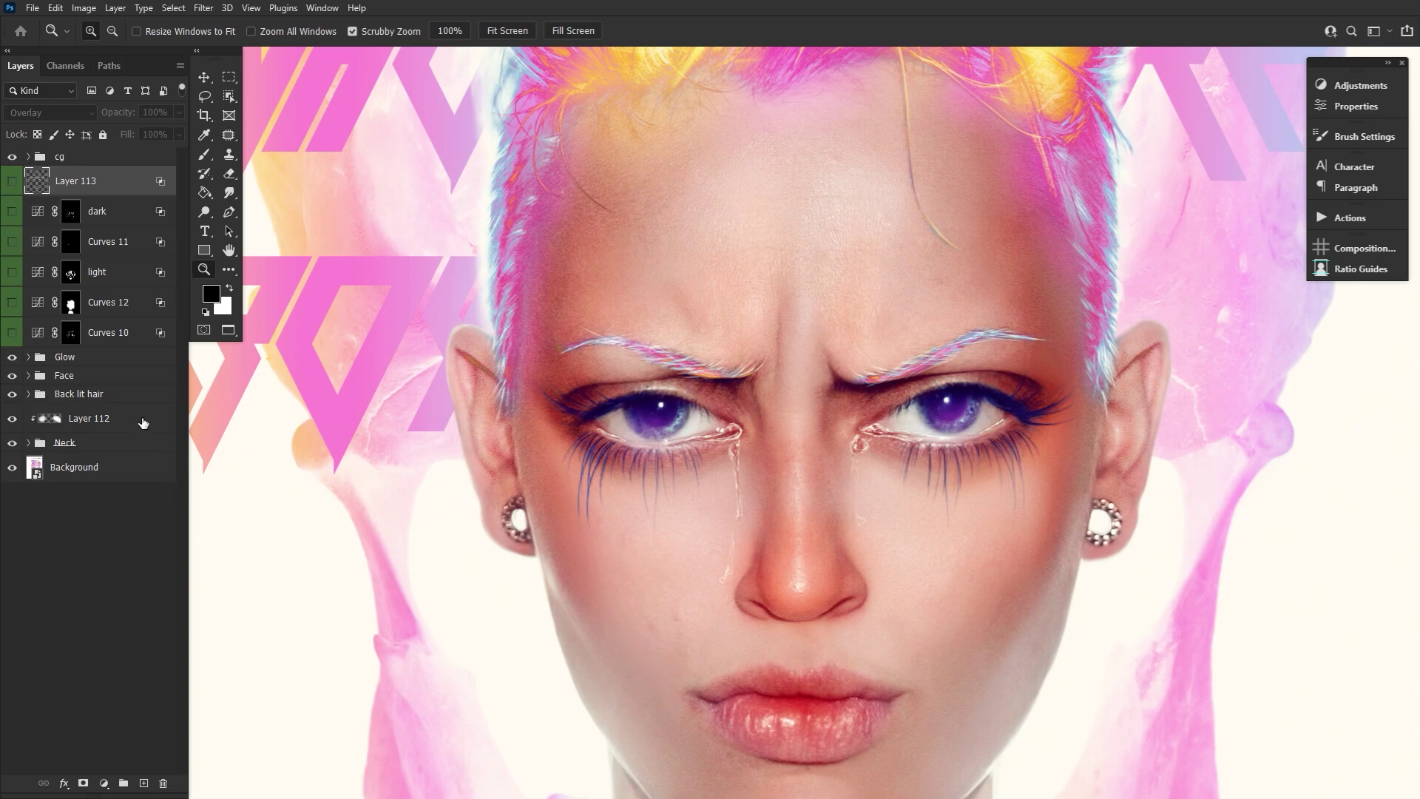
{"action": "left_click", "coordinate": [12, 333]}
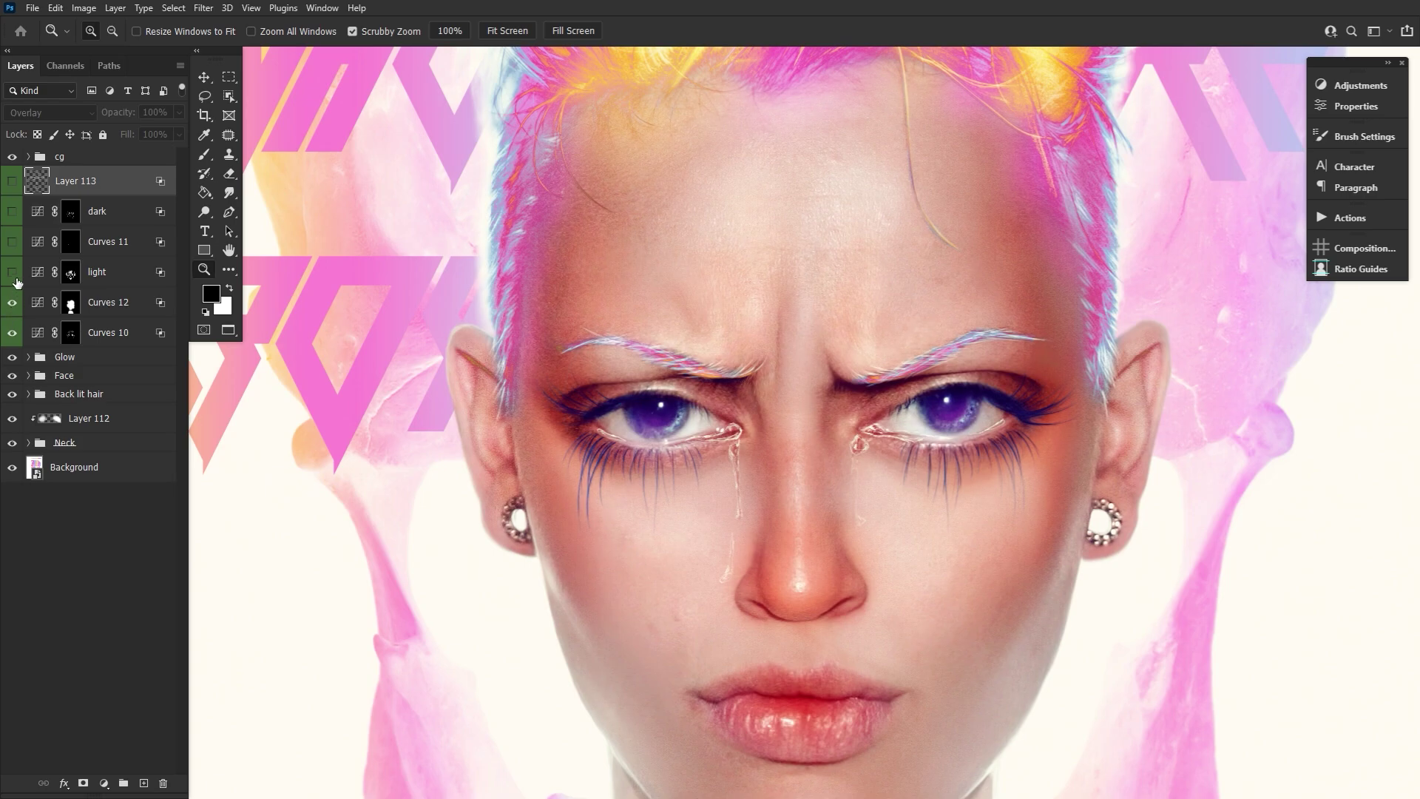
{"action": "left_click", "coordinate": [13, 273]}
{"action": "left_click", "coordinate": [13, 212]}
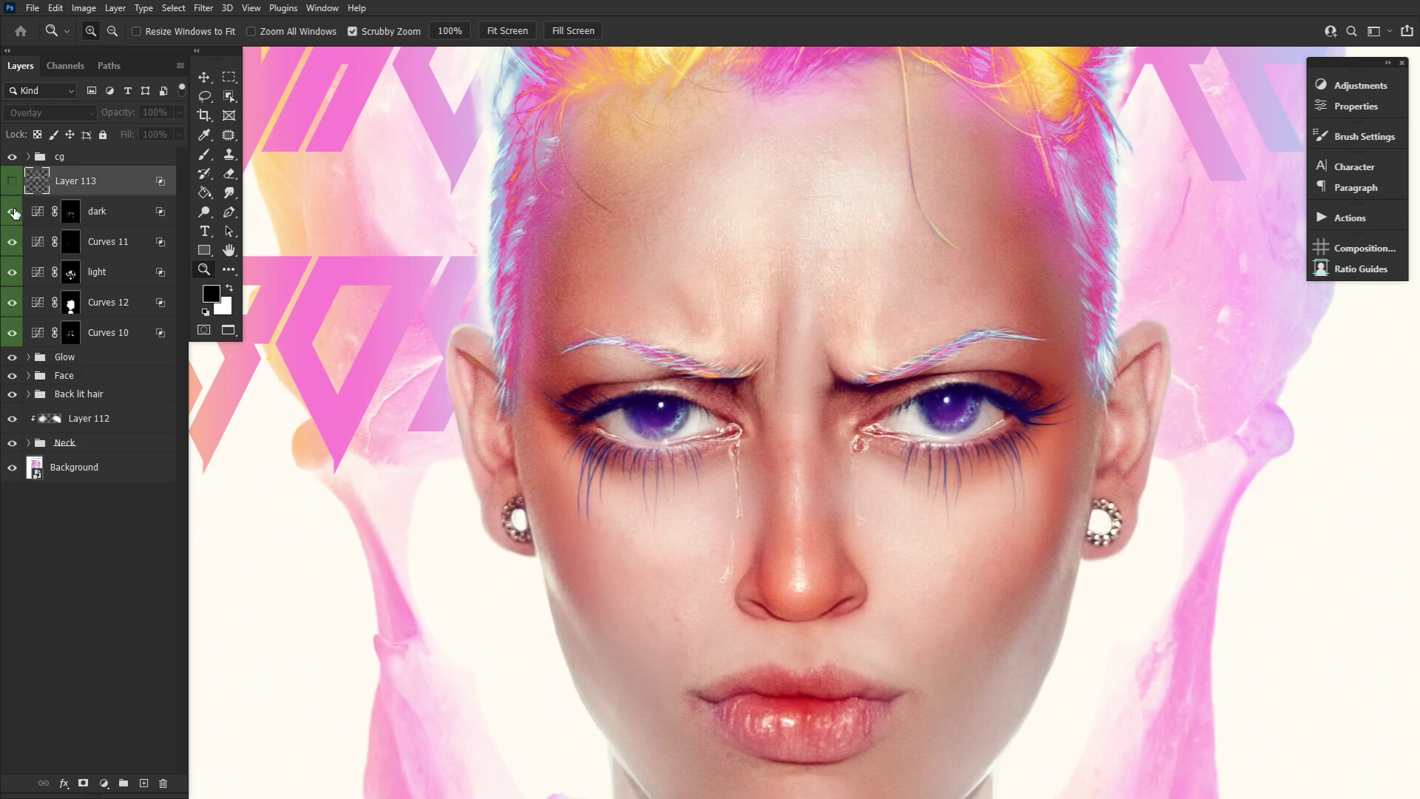
{"action": "left_click", "coordinate": [9, 181]}
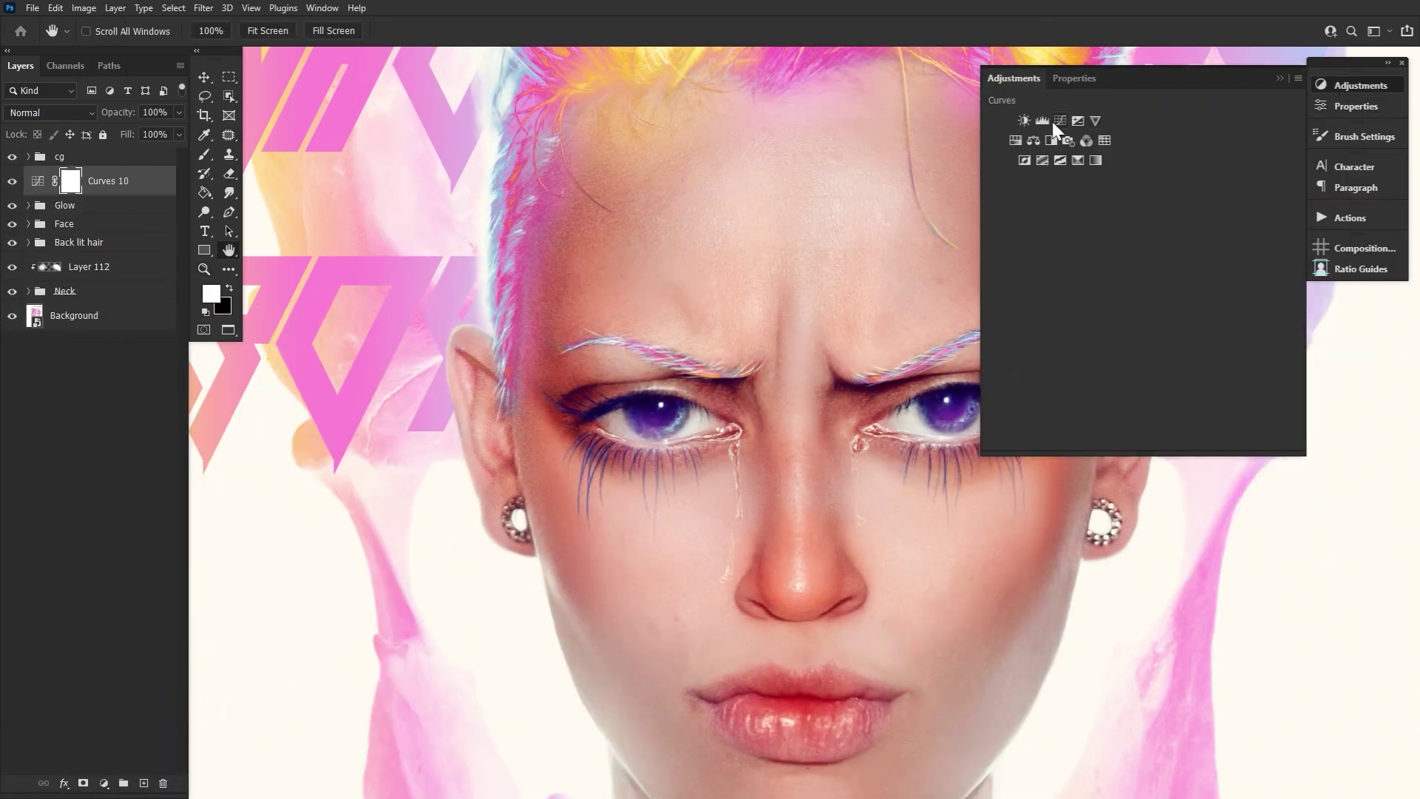
Step: Add a second Curves adjustment layer named "dodge" and rename the Curves layer beneath it "dark"
{"action": "left_click", "coordinate": [1059, 127]}
{"action": "double_click", "coordinate": [131, 189]}
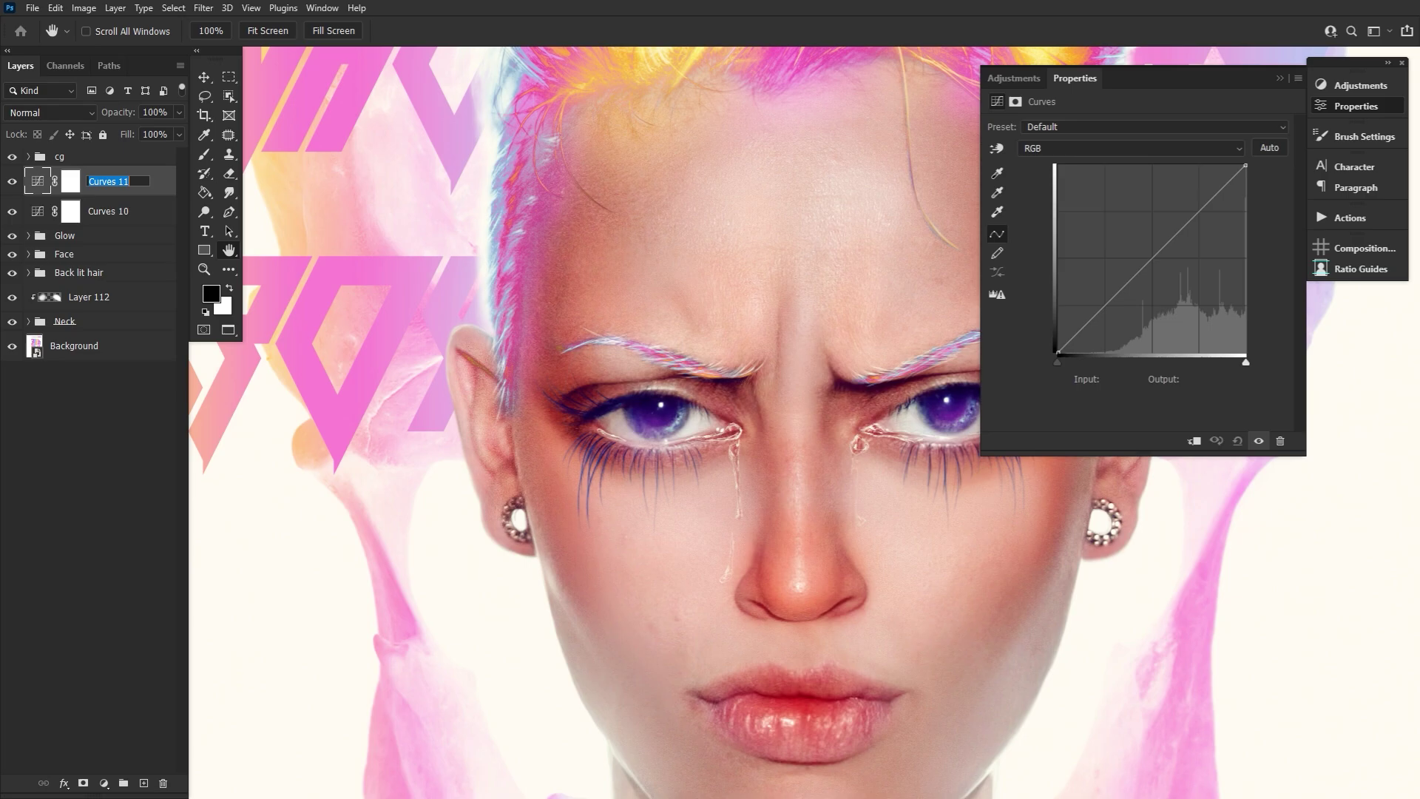
{"action": "type", "text": "dod"}
{"action": "double_click", "coordinate": [100, 211]}
{"action": "type", "text": "dark"}
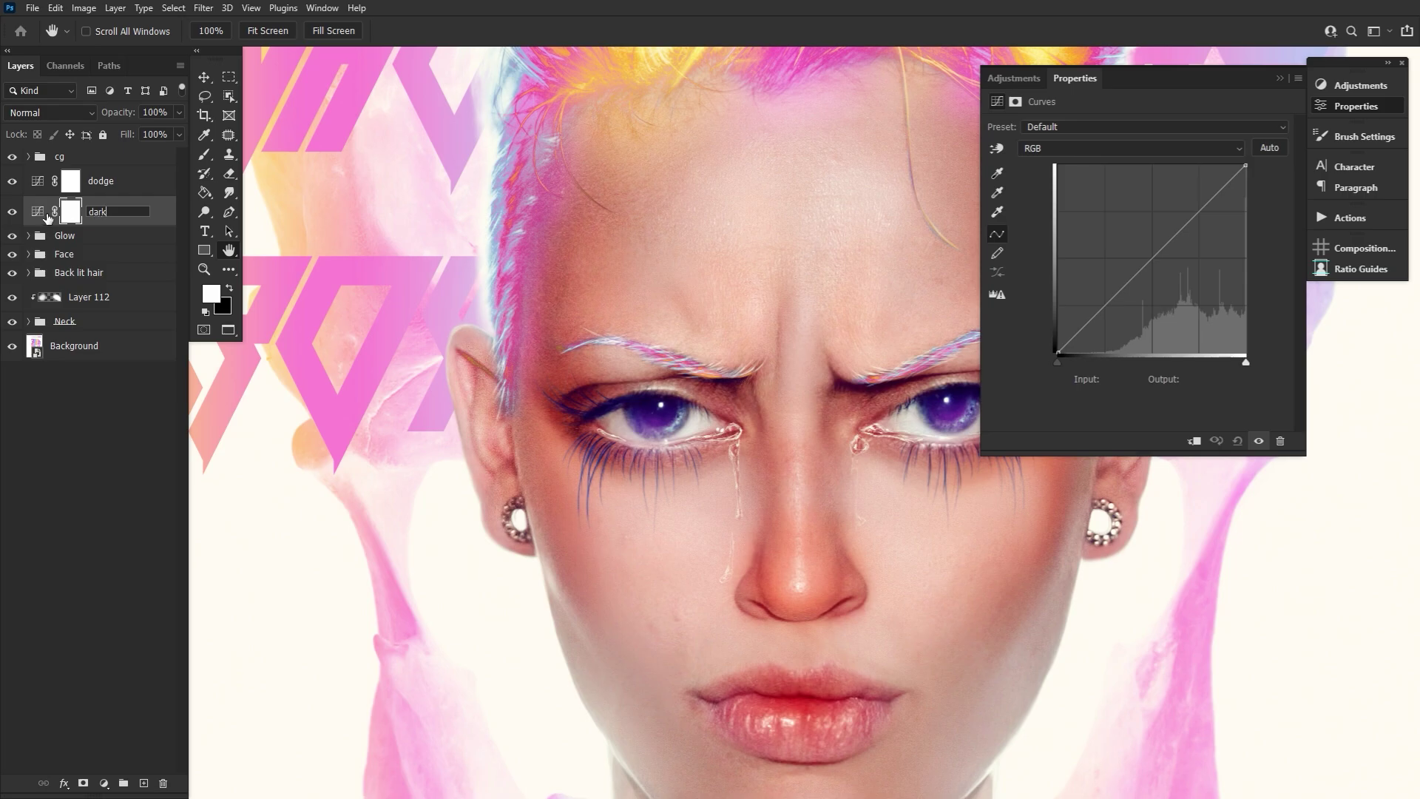
{"action": "key", "text": "Return"}
Step: Brighten the dodge curve from input 189 to output 207 and darken the dark curve from input 88 to output 71
{"action": "left_click", "coordinate": [41, 186]}
{"action": "left_click_drag", "start_coordinate": [1198, 215], "coordinate": [1199, 200]}
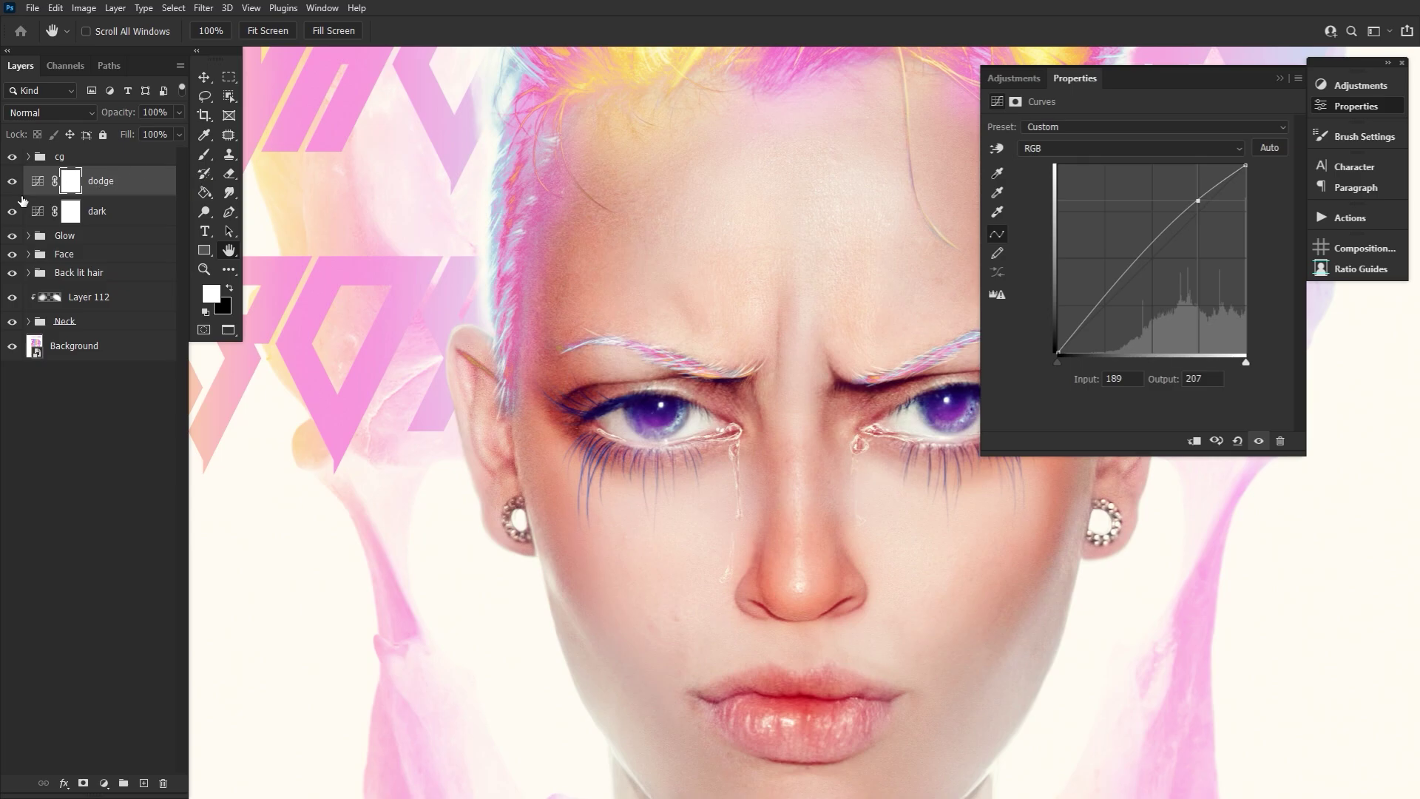
{"action": "left_click", "coordinate": [39, 216]}
{"action": "left_click_drag", "start_coordinate": [1122, 289], "coordinate": [1124, 301]}
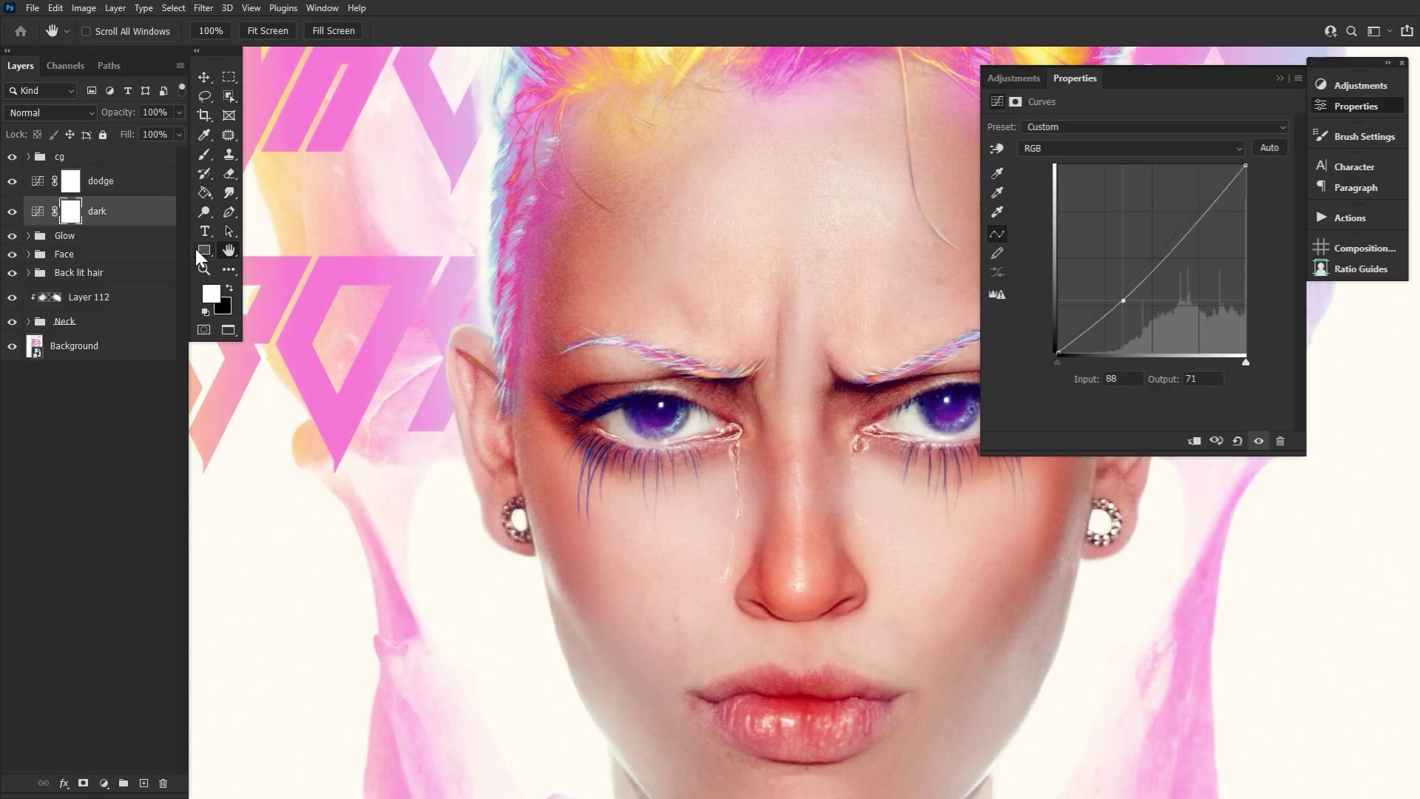
Step: Hide the dodge layer and split the dark layer's Blend If underlying white point, with its lower half at 79, to confine it to shadows
{"action": "left_click", "coordinate": [12, 181]}
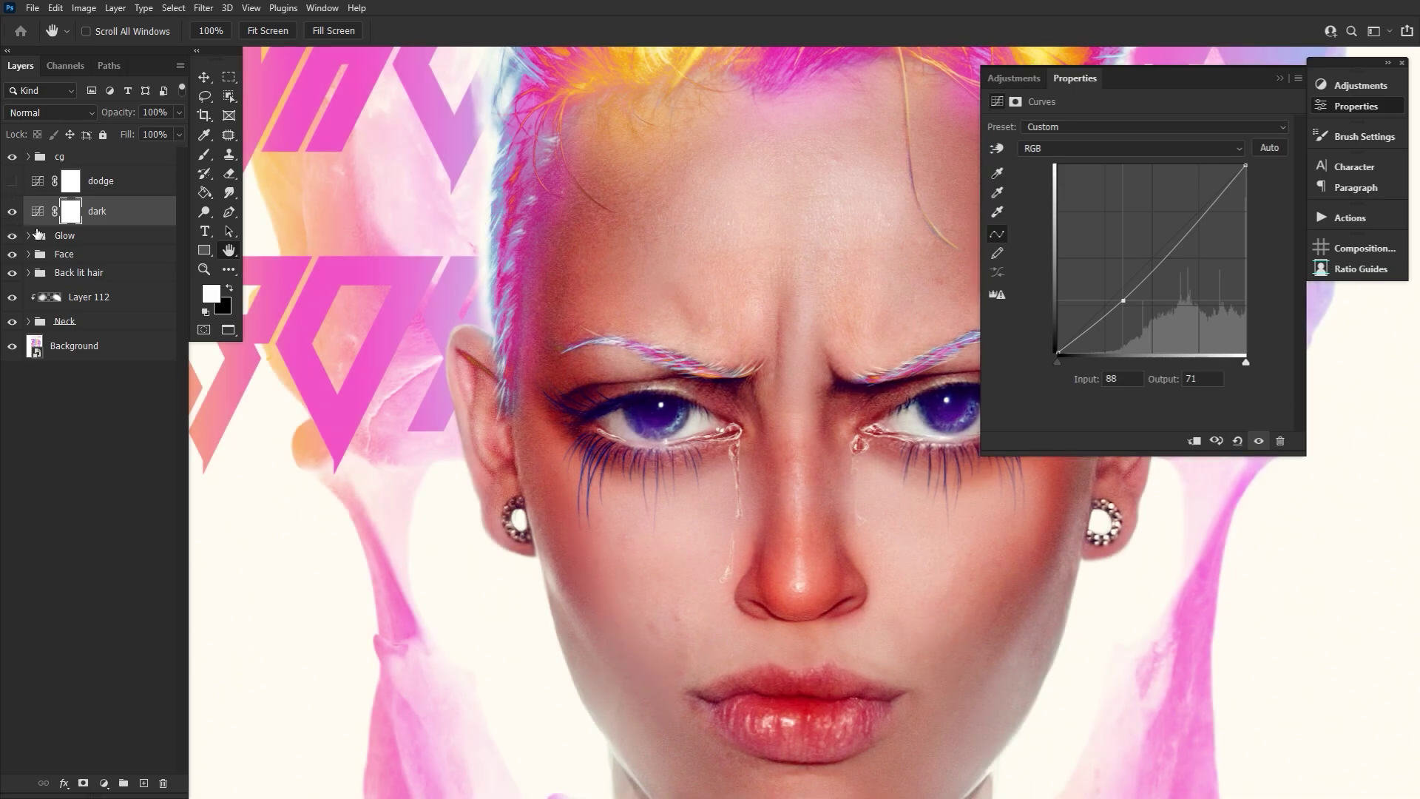
{"action": "left_click", "coordinate": [148, 214]}
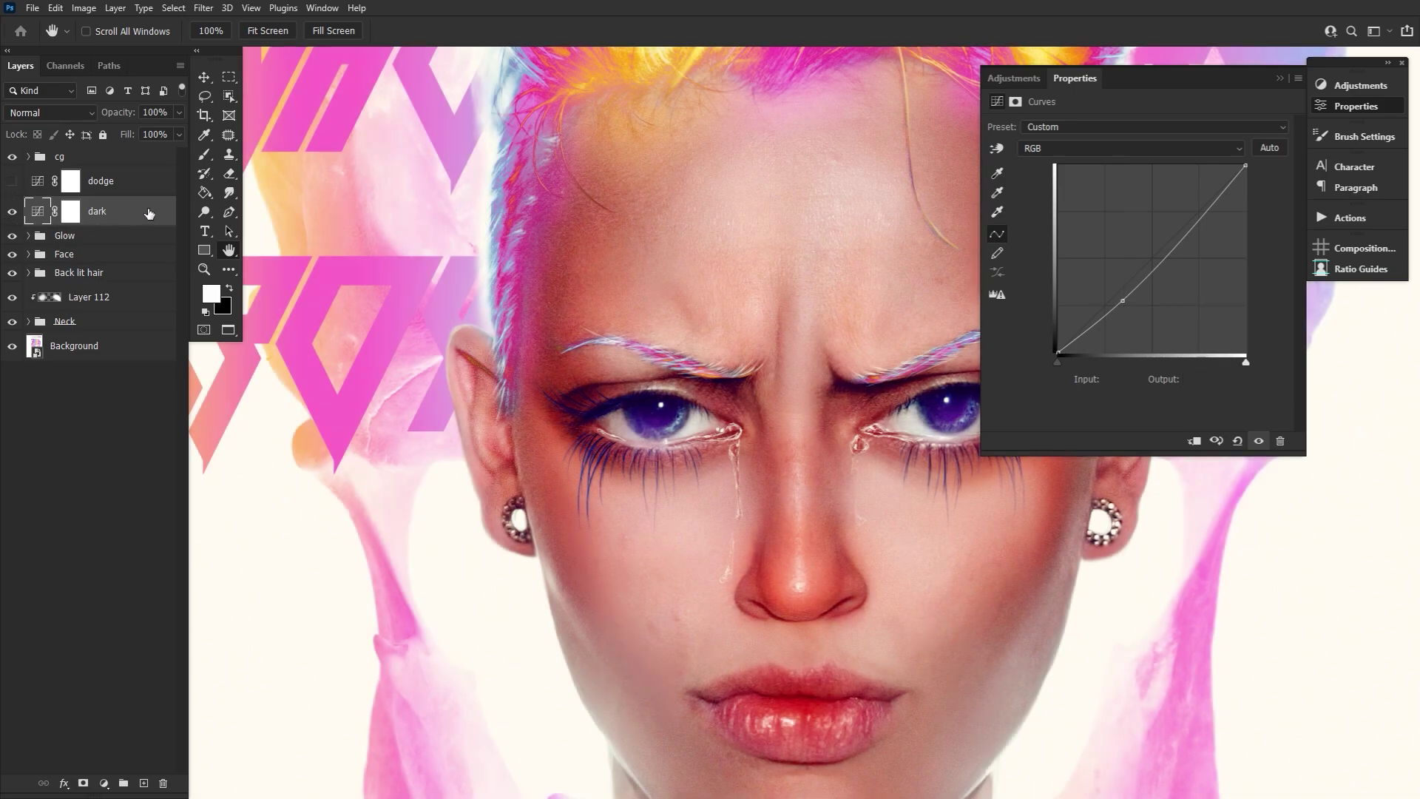
{"action": "key", "text": "x"}
{"action": "double_click", "coordinate": [149, 214]}
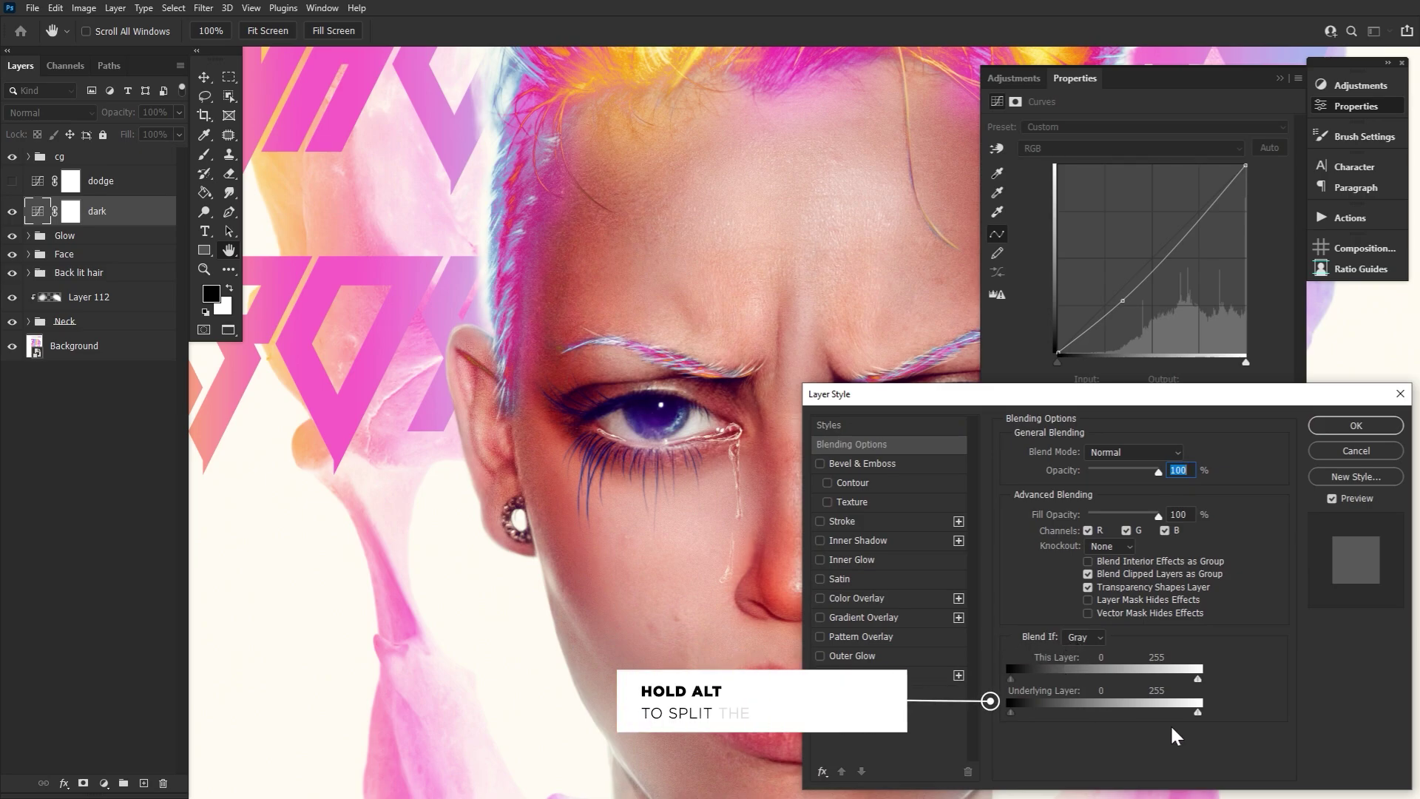
{"action": "key", "text": "alt"}
{"action": "left_click_drag", "start_coordinate": [1185, 714], "coordinate": [1059, 719]}
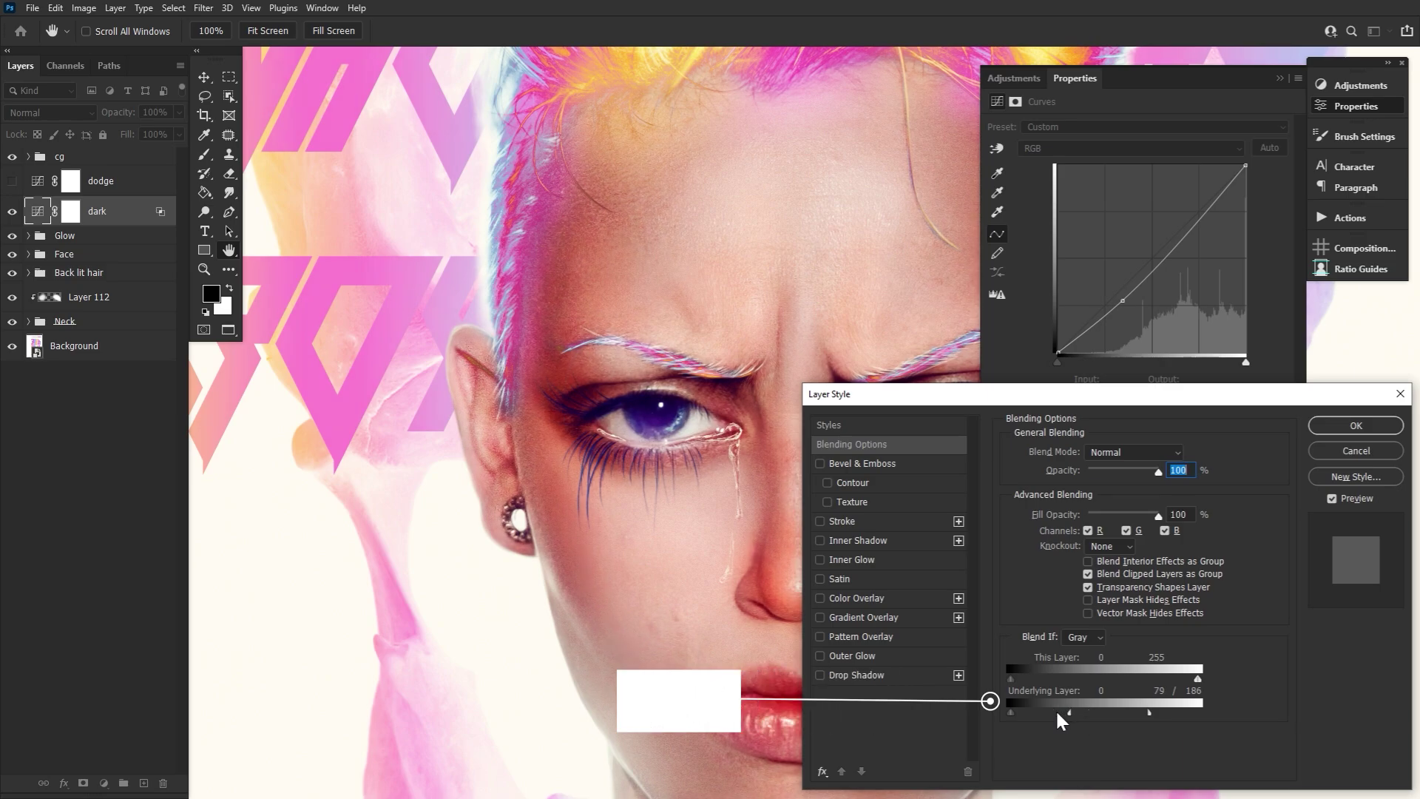
{"action": "left_click_drag", "start_coordinate": [1150, 716], "coordinate": [1077, 716]}
{"action": "left_click", "coordinate": [1342, 498]}
{"action": "left_click", "coordinate": [1342, 499]}
{"action": "left_click", "coordinate": [1356, 427]}
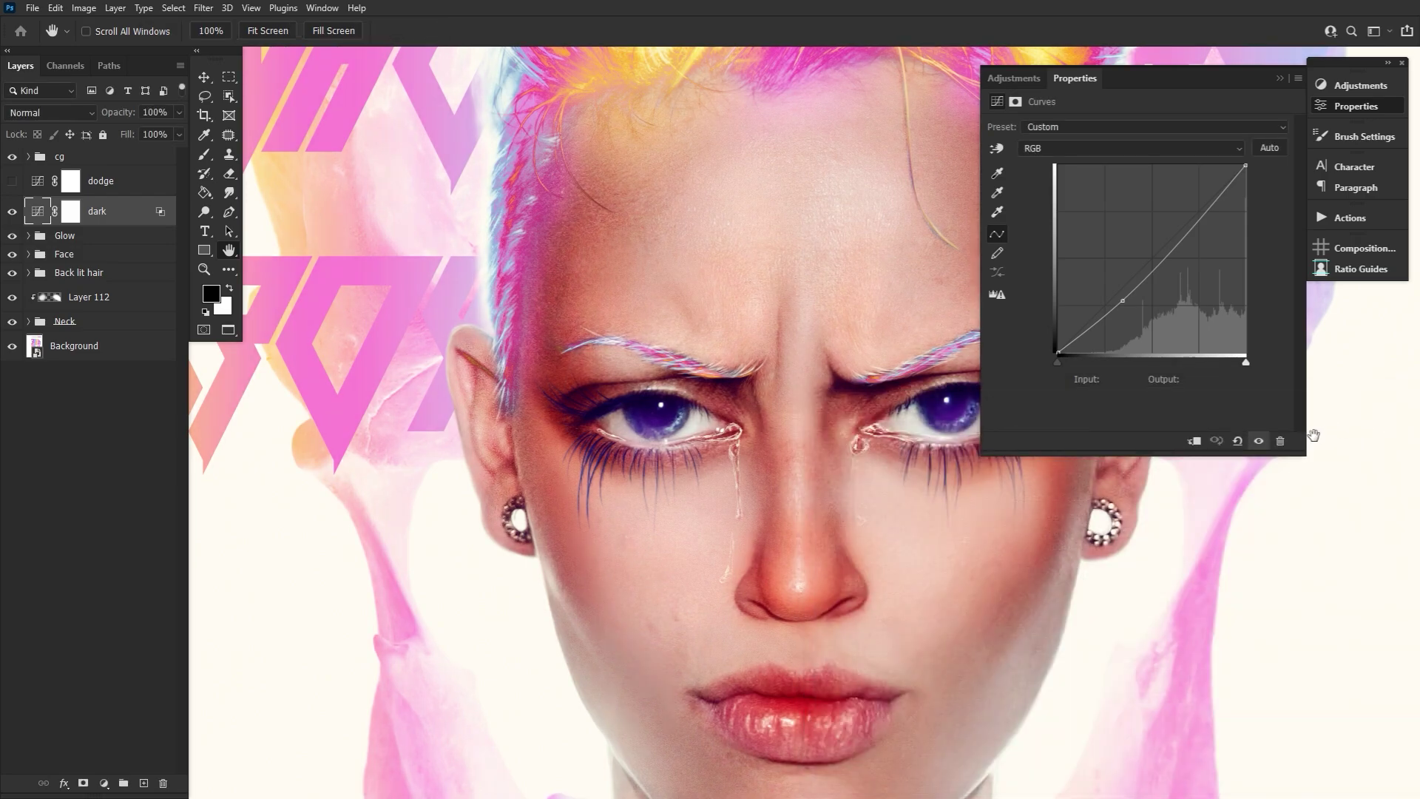
Step: Invert the dark layer's mask to black and show the dodge layer again
{"action": "left_click", "coordinate": [71, 214]}
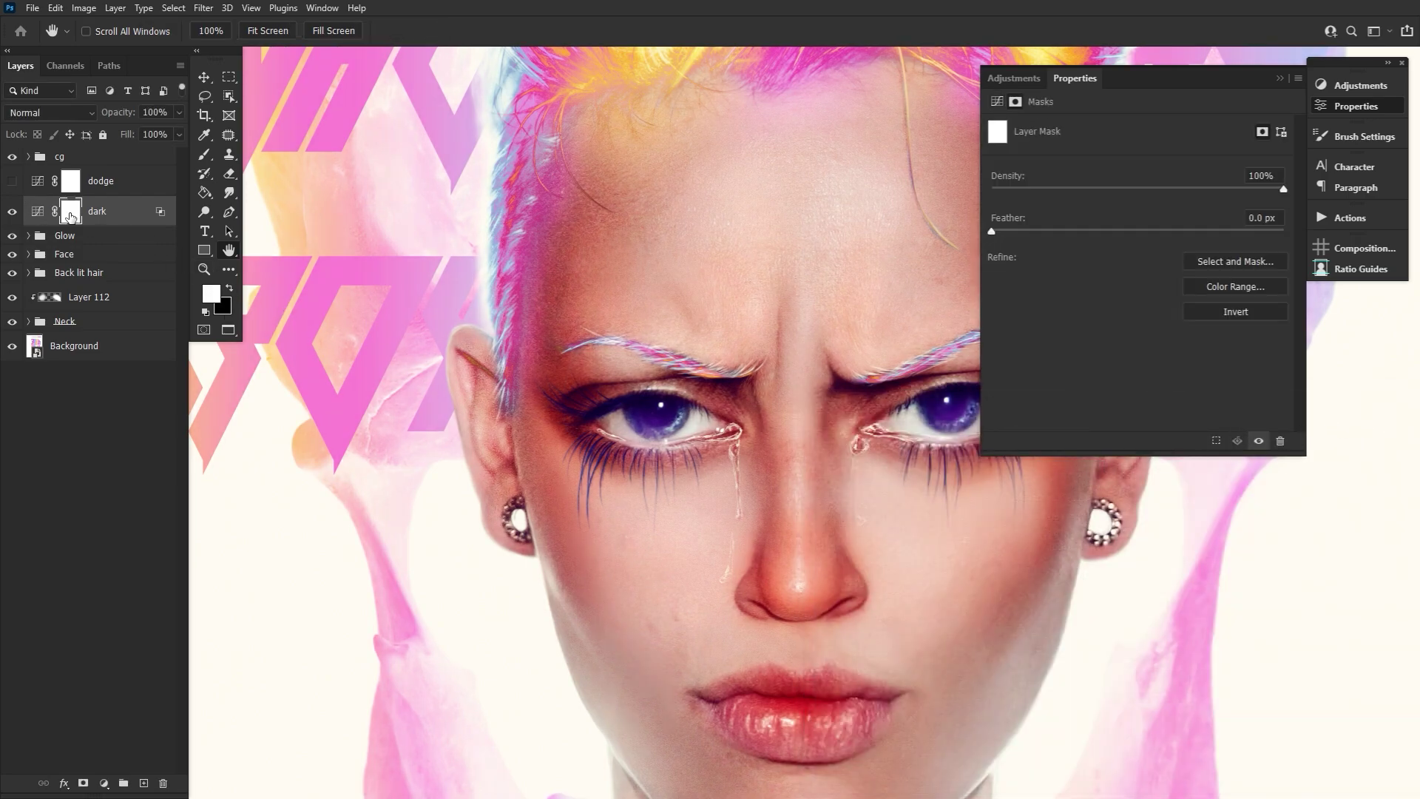
{"action": "key", "text": "ctrl+i"}
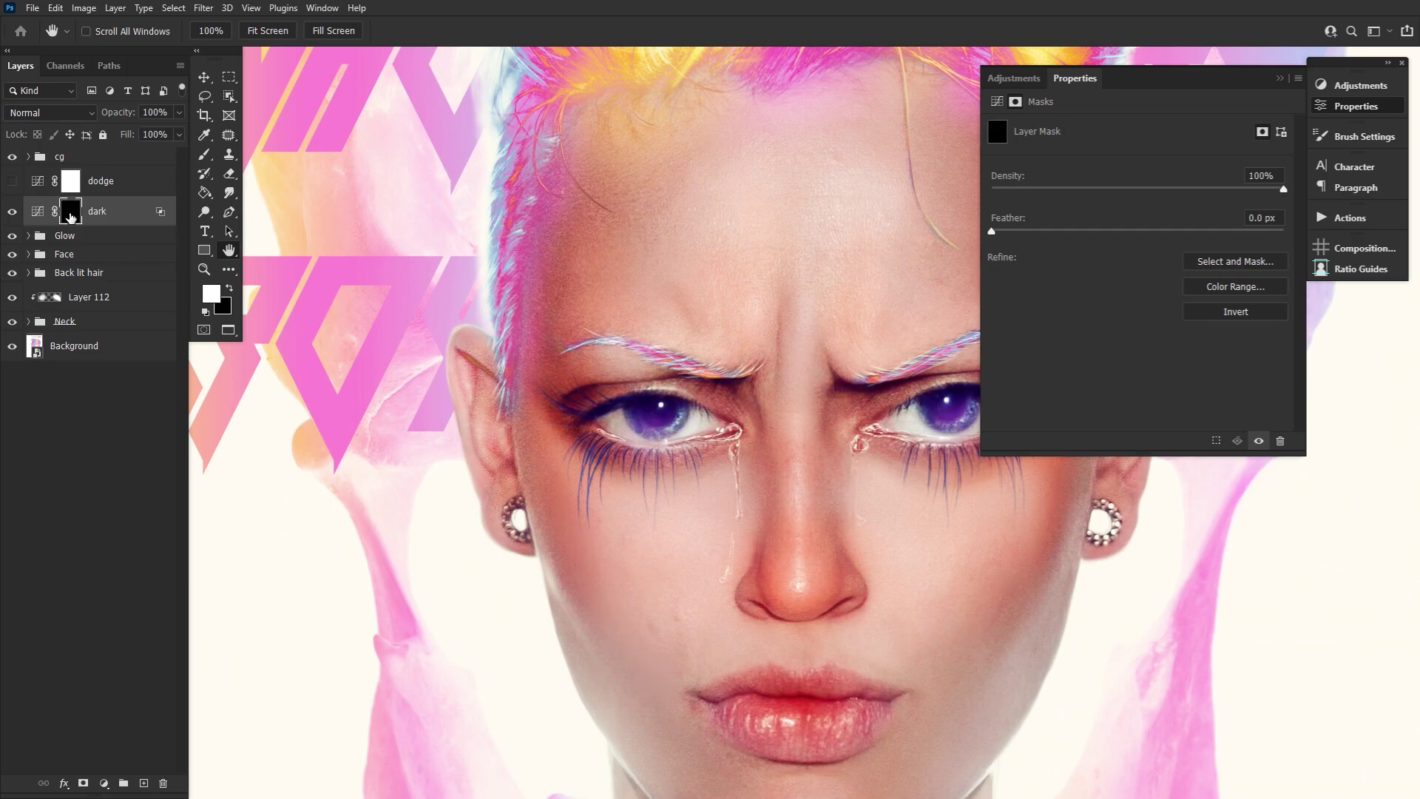
{"action": "left_click", "coordinate": [12, 182]}
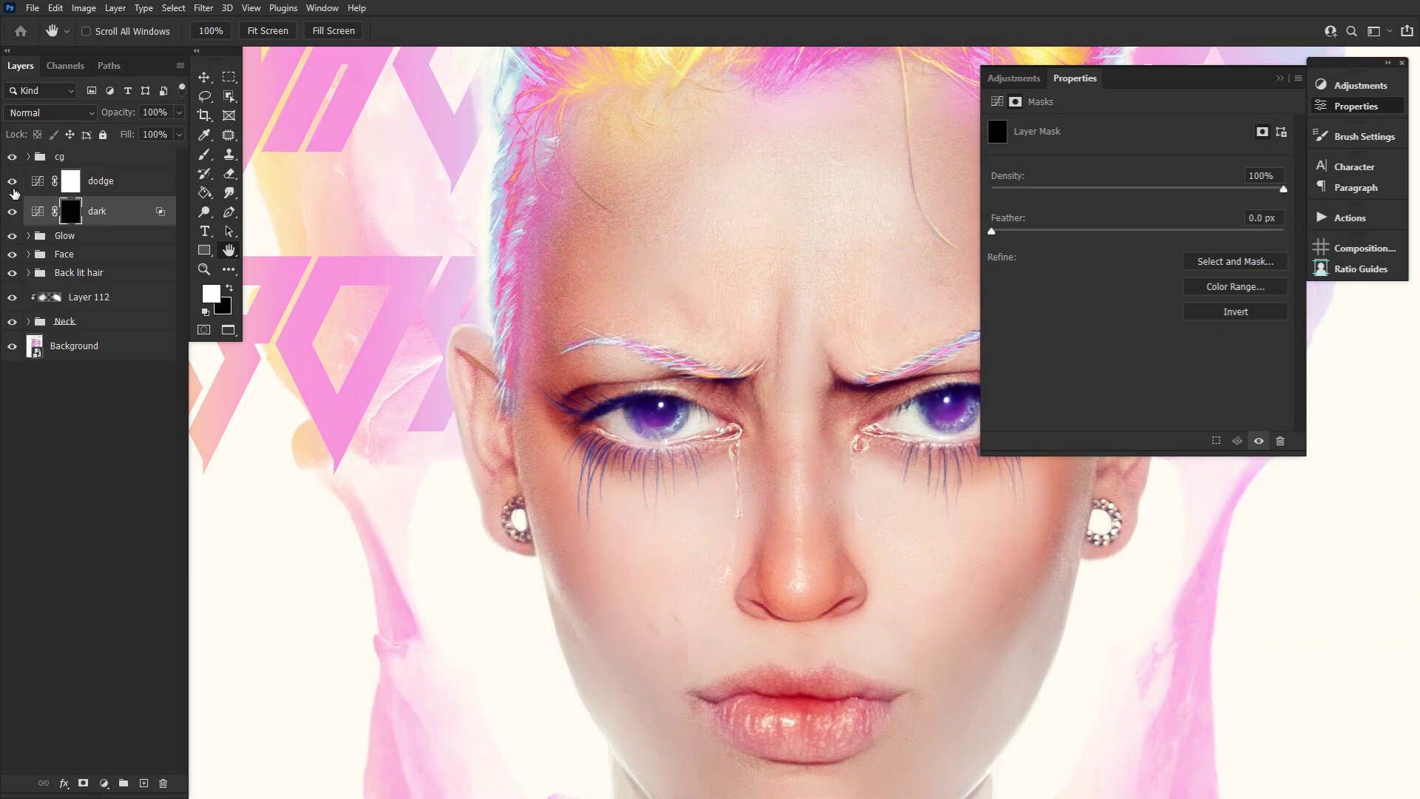
Step: Confine the dodge layer to the highlights by splitting its Blend If underlying black point to 134 / 196
{"action": "left_click", "coordinate": [155, 182]}
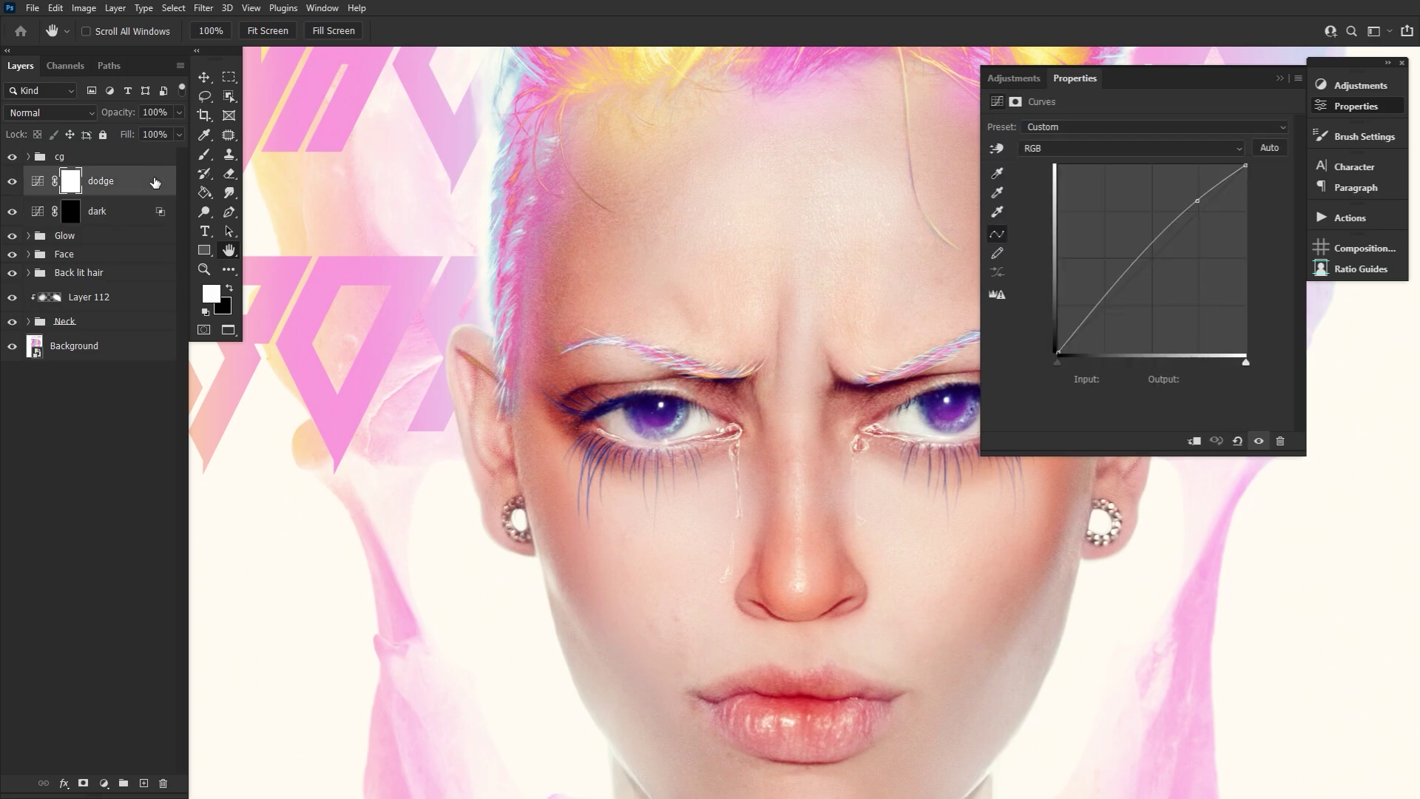
{"action": "double_click", "coordinate": [155, 182]}
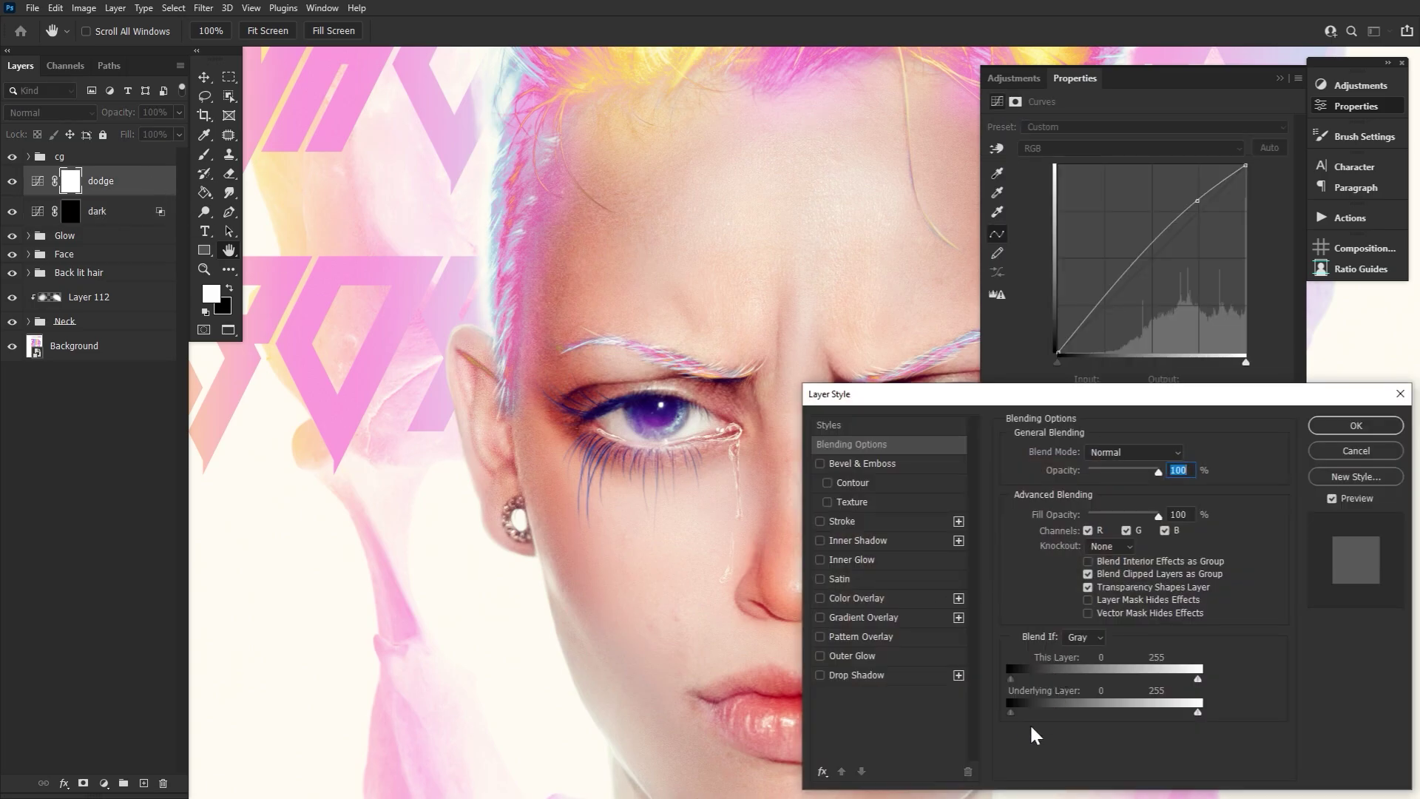
{"action": "left_click_drag", "start_coordinate": [1024, 711], "coordinate": [1096, 718]}
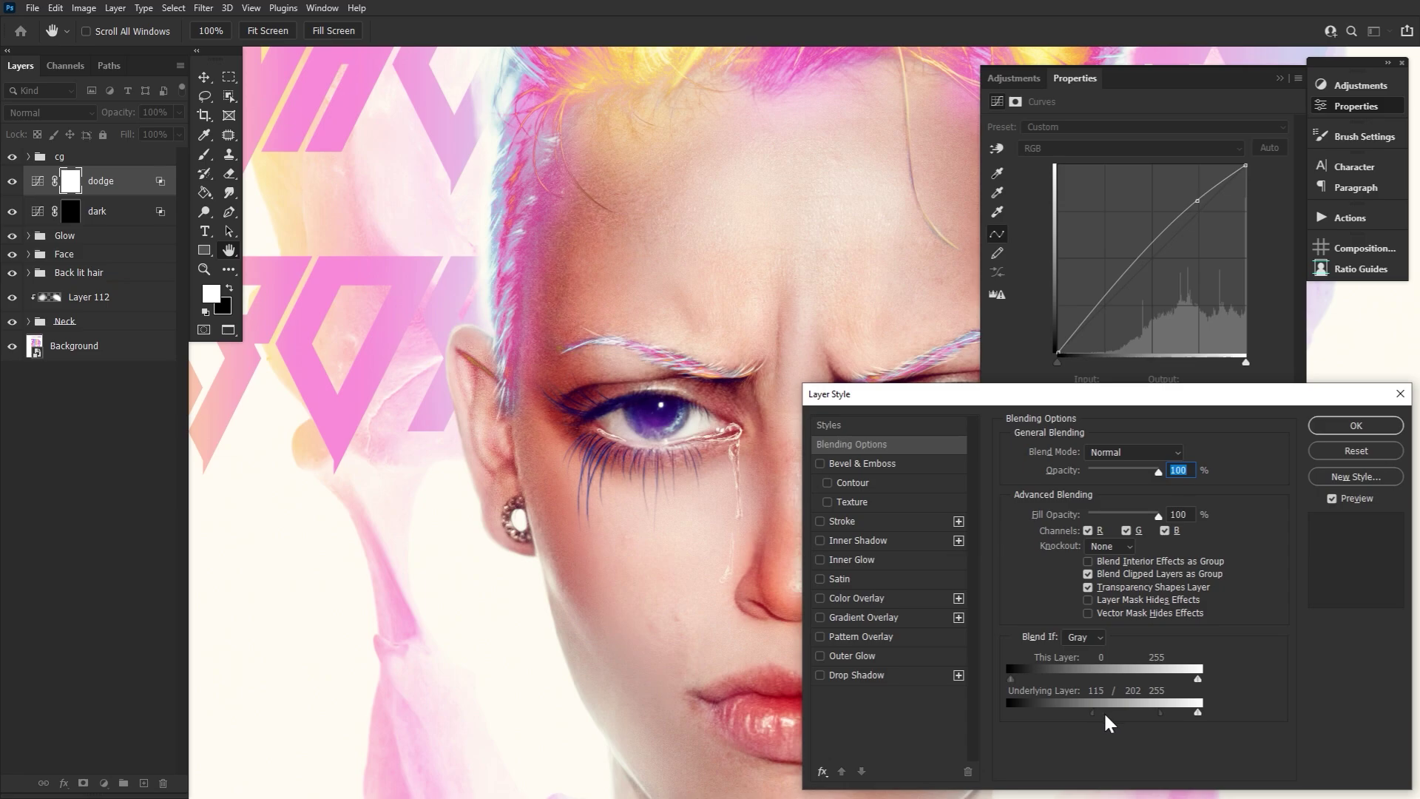
{"action": "left_click_drag", "start_coordinate": [1160, 714], "coordinate": [1110, 721]}
{"action": "left_click", "coordinate": [1350, 500]}
{"action": "left_click", "coordinate": [1351, 500]}
{"action": "left_click", "coordinate": [1358, 427]}
{"action": "left_click", "coordinate": [1354, 107]}
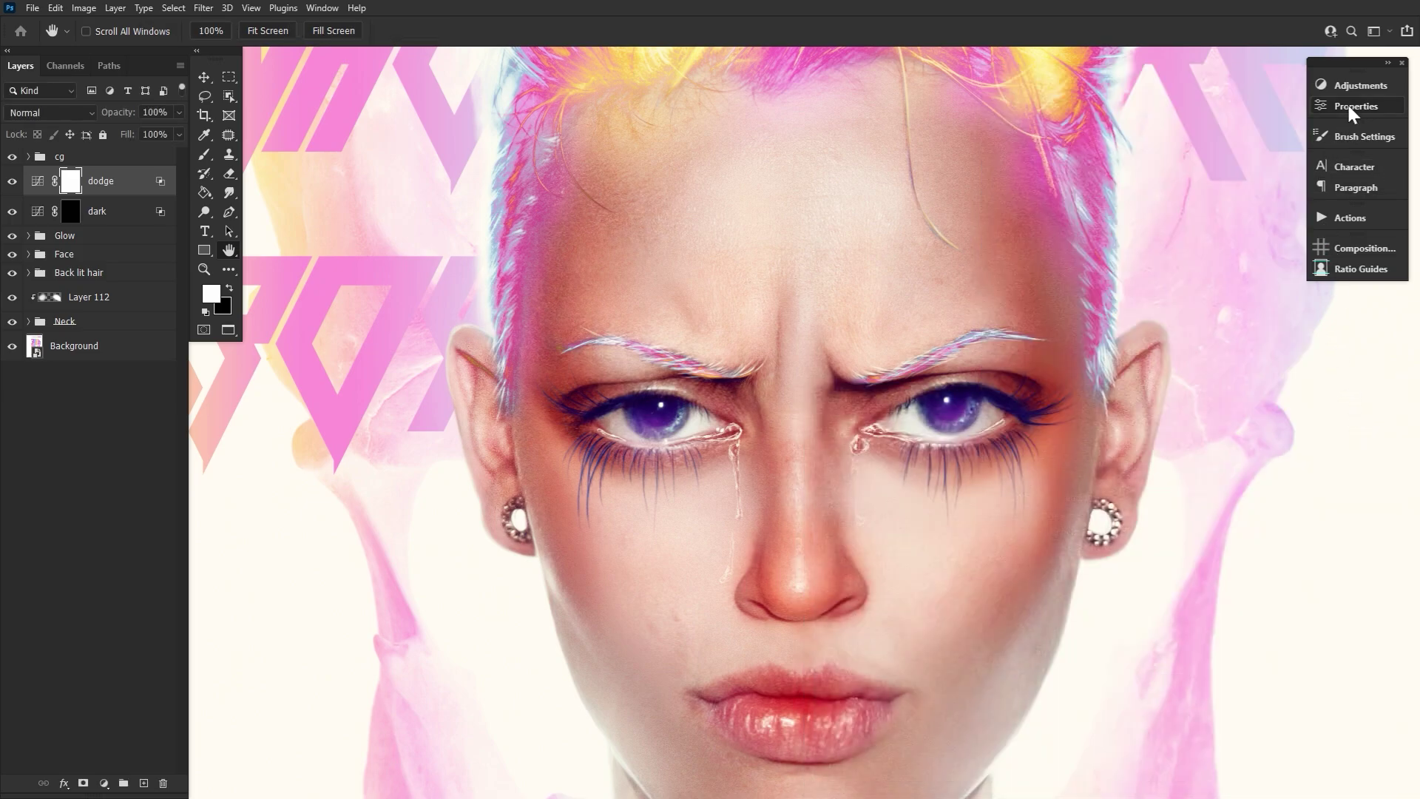
Step: Compare the face with and without the dodge layer and review that layer's blending options
{"action": "left_click", "coordinate": [13, 181]}
{"action": "left_click", "coordinate": [12, 181]}
{"action": "left_click", "coordinate": [13, 181]}
{"action": "left_click", "coordinate": [13, 181]}
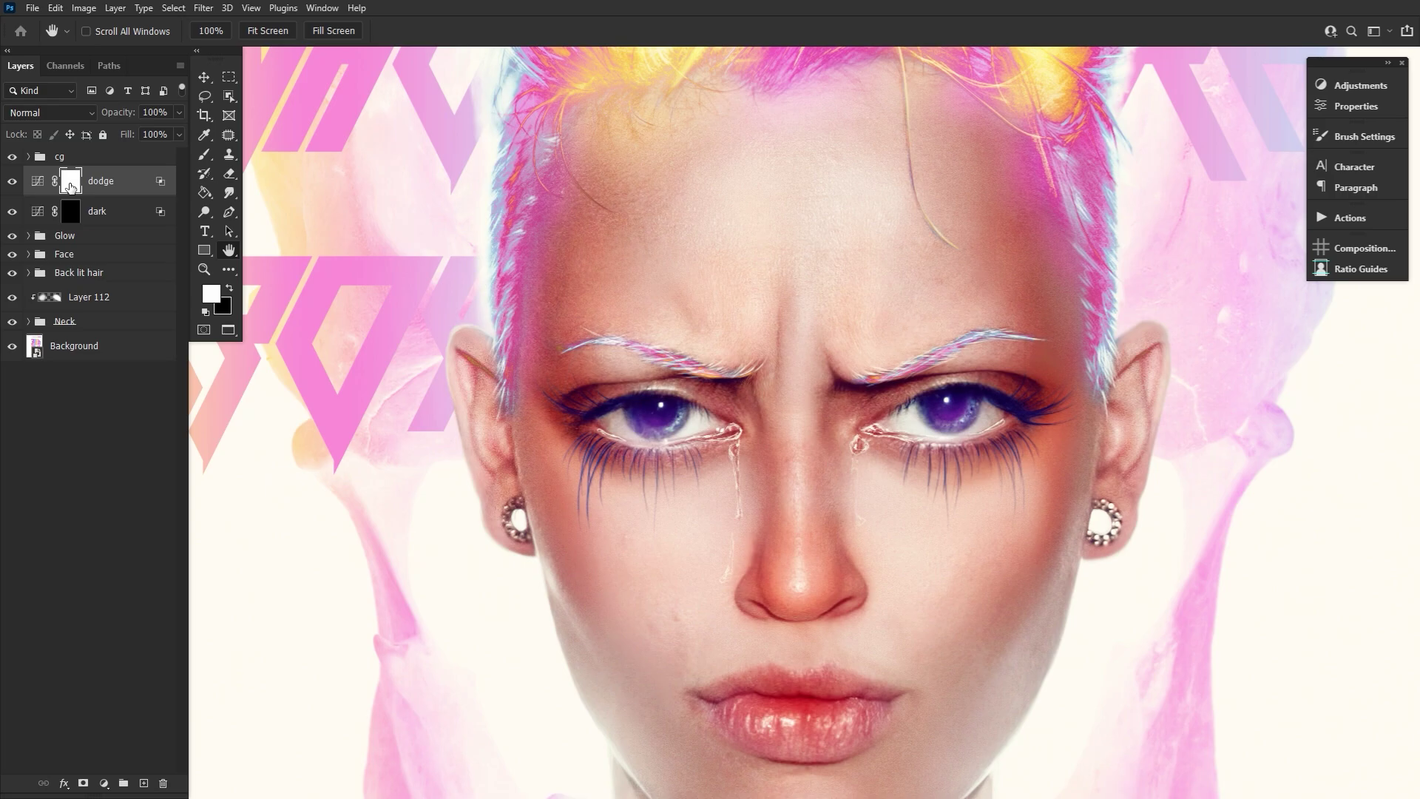
{"action": "left_click", "coordinate": [146, 184]}
{"action": "double_click", "coordinate": [146, 184]}
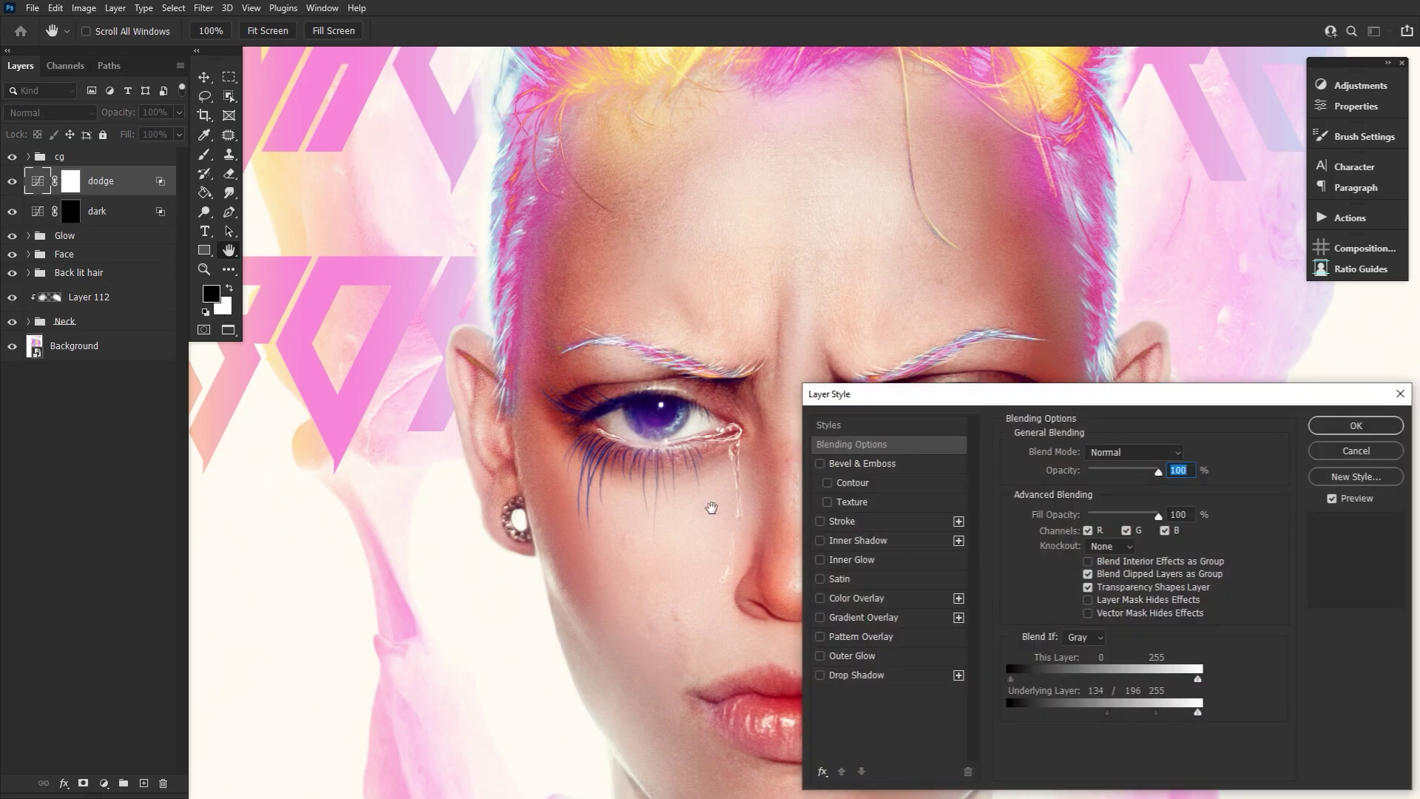
{"action": "left_click", "coordinate": [1356, 425]}
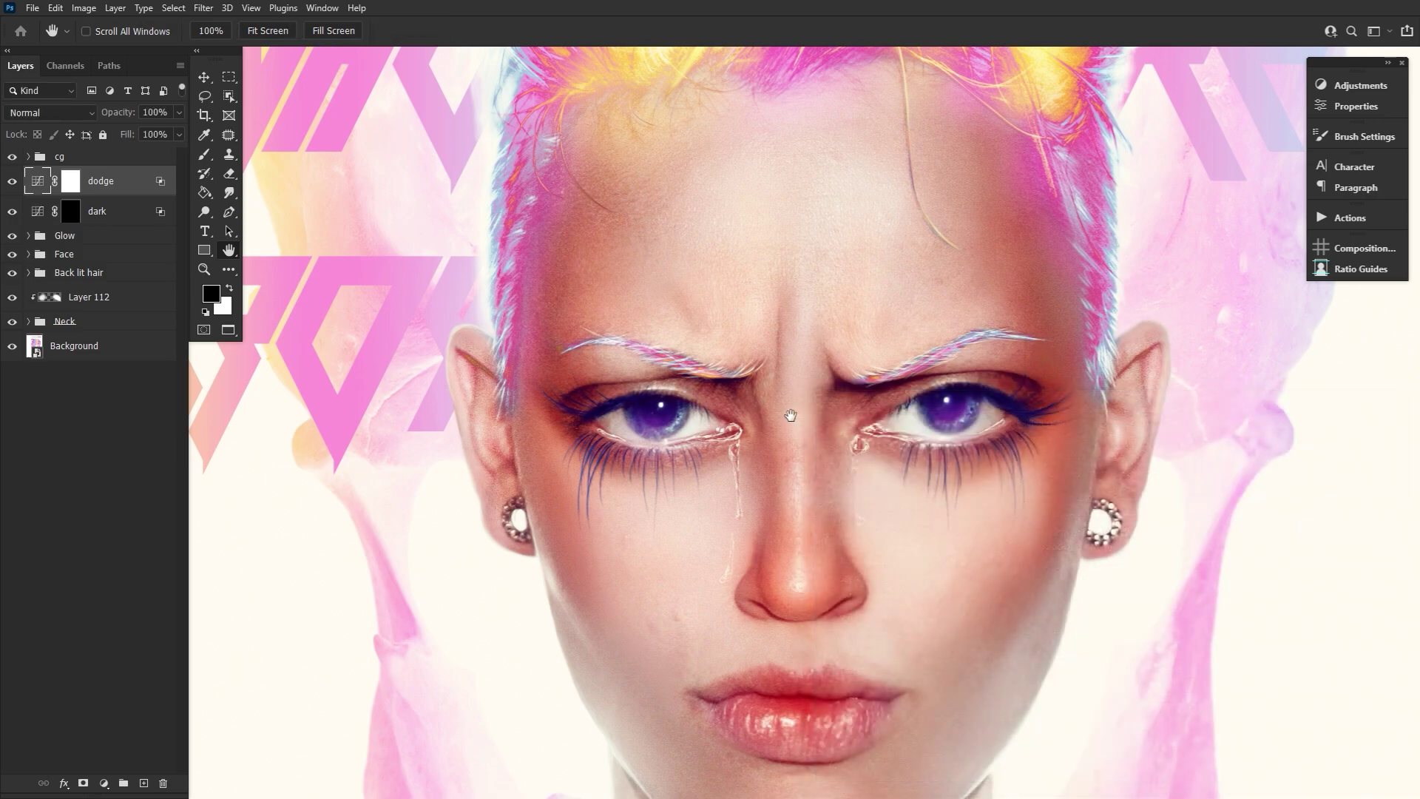
Step: Invert the dodge layer's mask to black, with white as the foreground color
{"action": "left_click", "coordinate": [76, 186]}
{"action": "key", "text": "x"}
{"action": "key", "text": "ctrl+i"}
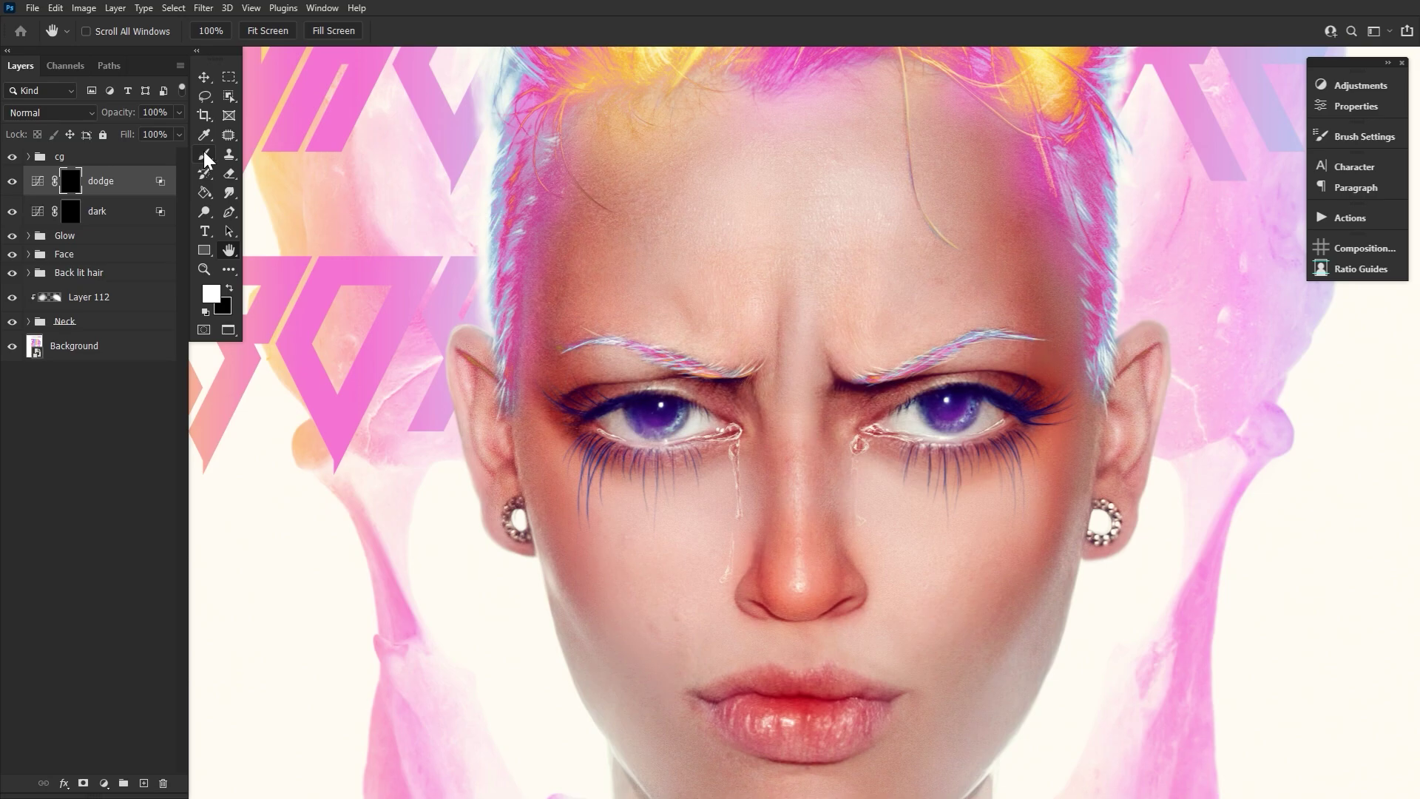
Step: Choose a soft round brush and set its flow to 15%
{"action": "left_click", "coordinate": [204, 154]}
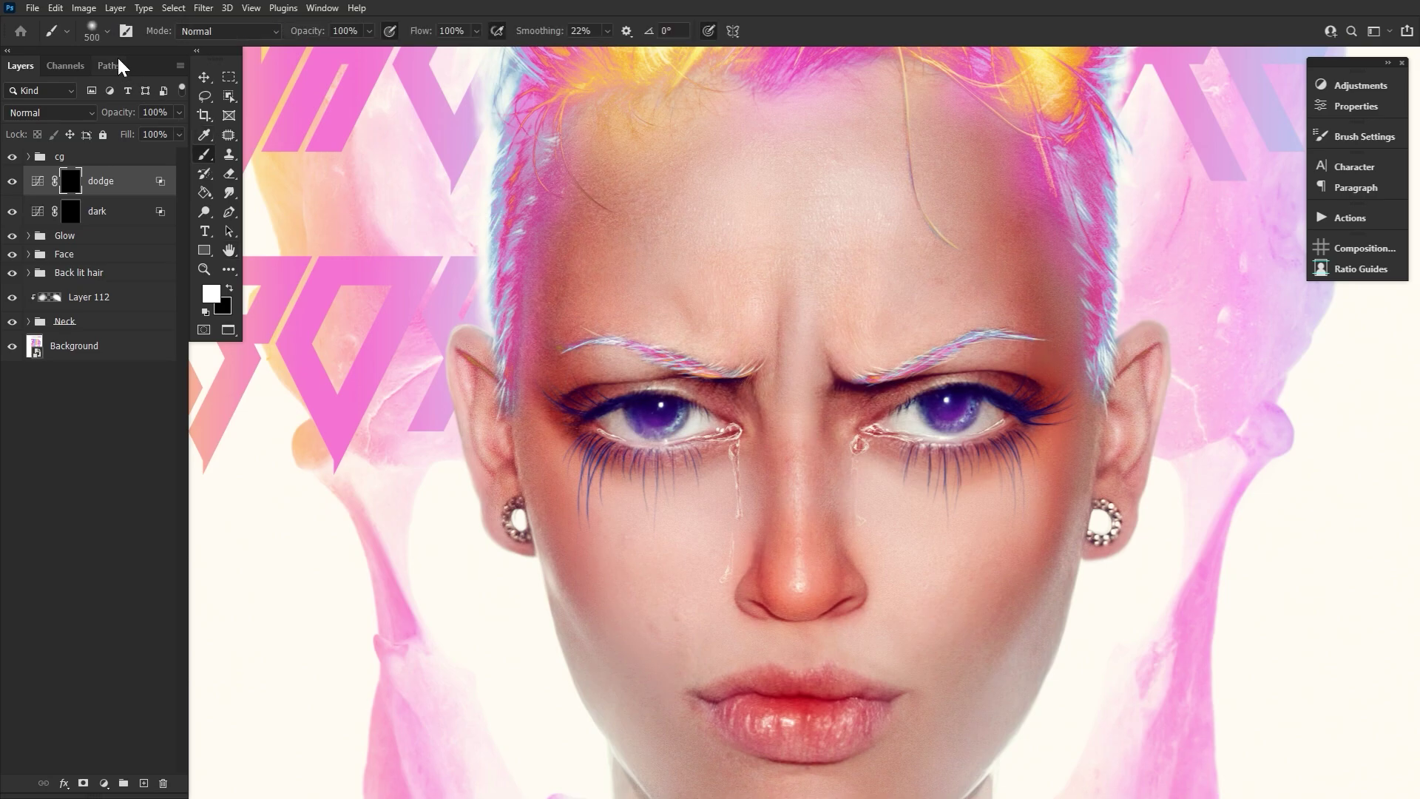
{"action": "left_click", "coordinate": [97, 31]}
{"action": "double_click", "coordinate": [139, 239]}
{"action": "left_click_drag", "start_coordinate": [419, 30], "coordinate": [357, 42]}
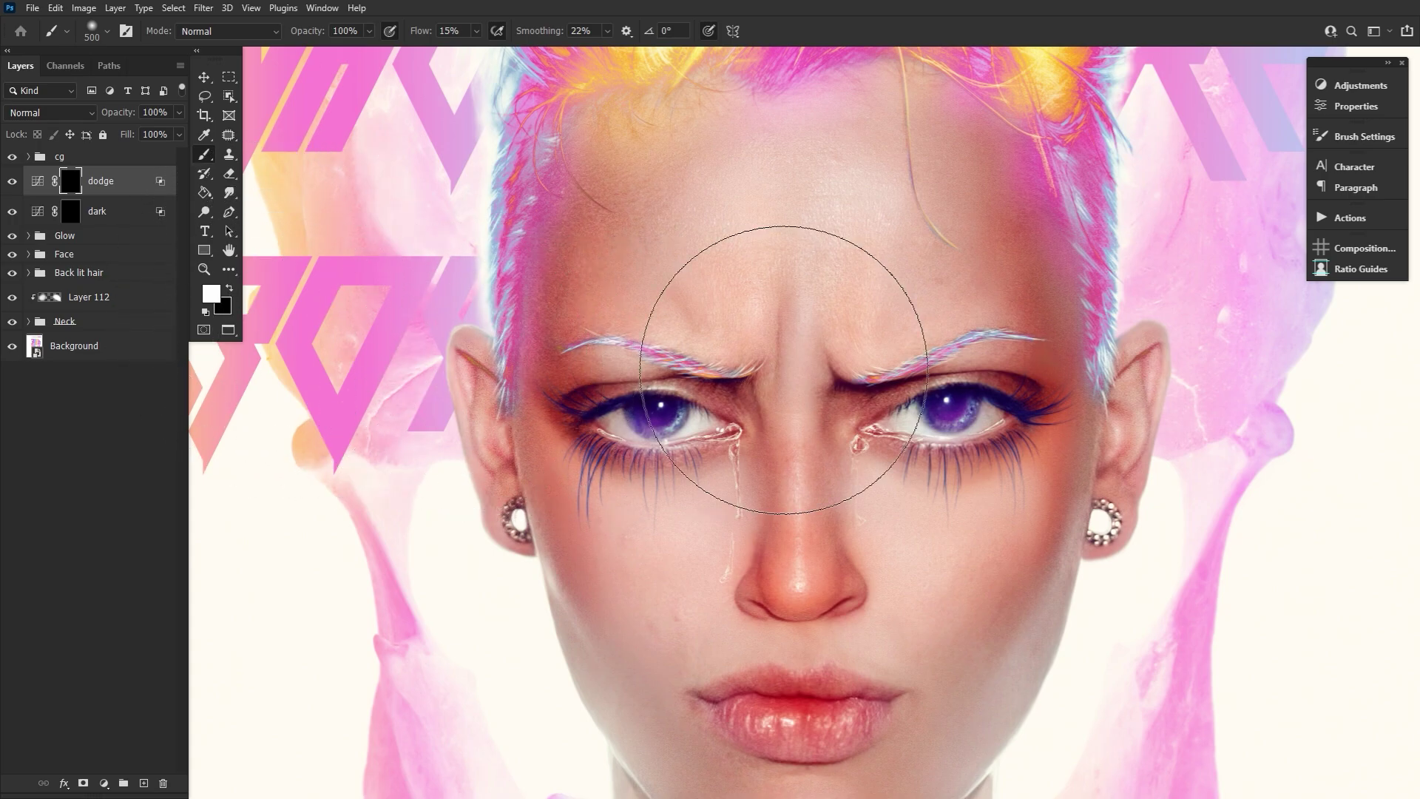
Step: Paint white on the dodge mask over the forehead highlights, starting with a brush of about 80 px
{"action": "key", "text": "bracketleft"}
{"action": "key", "text": "bracketleft"}
{"action": "key", "text": "bracketleft"}
{"action": "key", "text": "bracketleft"}
{"action": "key", "text": "bracketleft"}
{"action": "key", "text": "bracketleft"}
{"action": "key", "text": "bracketleft"}
{"action": "key", "text": "bracketleft"}
{"action": "key", "text": "bracketleft"}
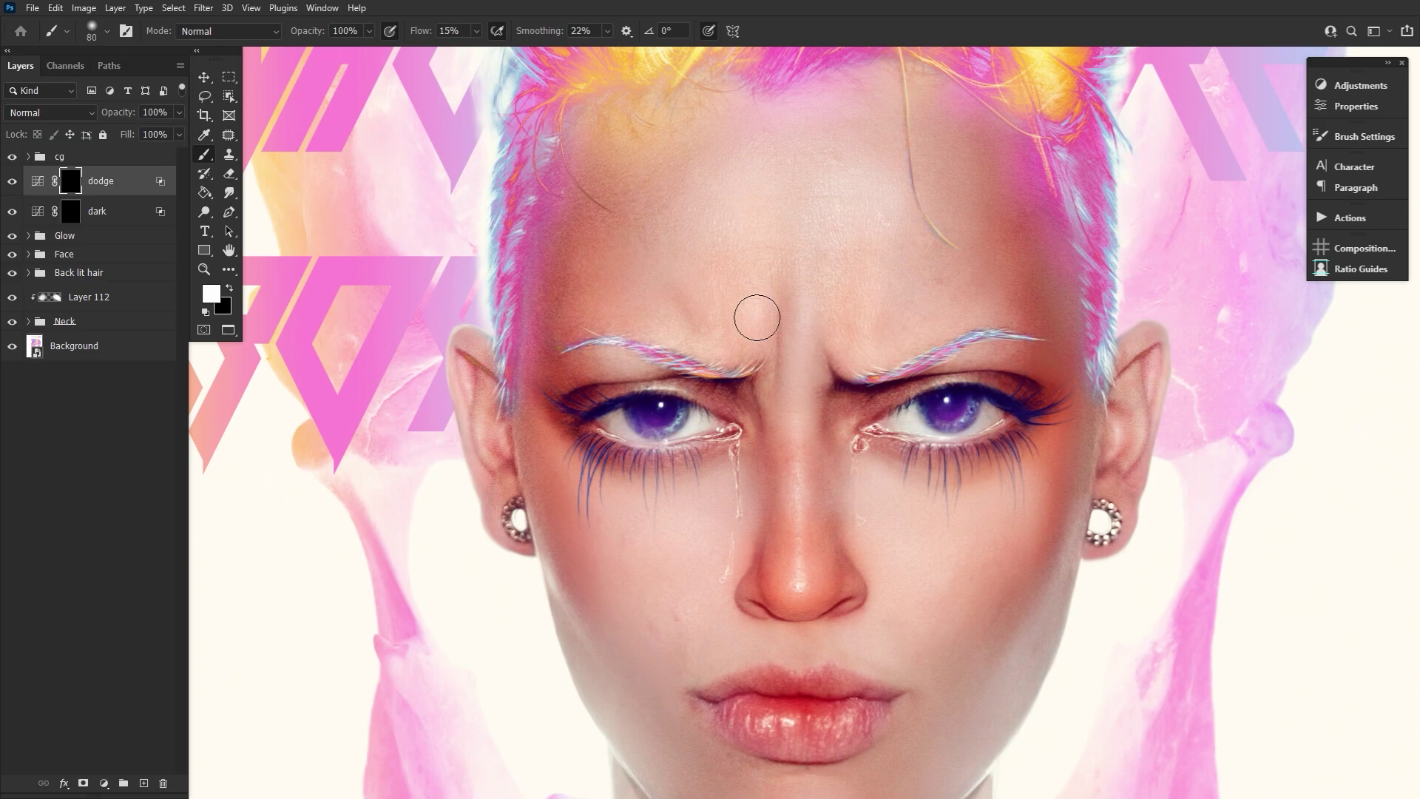
{"action": "mouse_move", "coordinate": [834, 175]}
{"action": "left_mouse_down"}
{"action": "mouse_move", "coordinate": [853, 317]}
{"action": "mouse_move", "coordinate": [877, 223]}
{"action": "left_mouse_up"}
{"action": "key", "text": "bracketright"}
{"action": "left_click_drag", "start_coordinate": [780, 241], "coordinate": [722, 173]}
{"action": "key", "text": "bracketleft"}
{"action": "key", "text": "bracketleft"}
Step: Rotate the canvas sideways and brush highlights around the eyes and brows on the dodge mask, starting at about 50 px
{"action": "key", "text": "r"}
{"action": "left_click_drag", "start_coordinate": [648, 569], "coordinate": [867, 448]}
{"action": "key", "text": "bracketleft"}
{"action": "key", "text": "bracketleft"}
{"action": "key", "text": "bracketleft"}
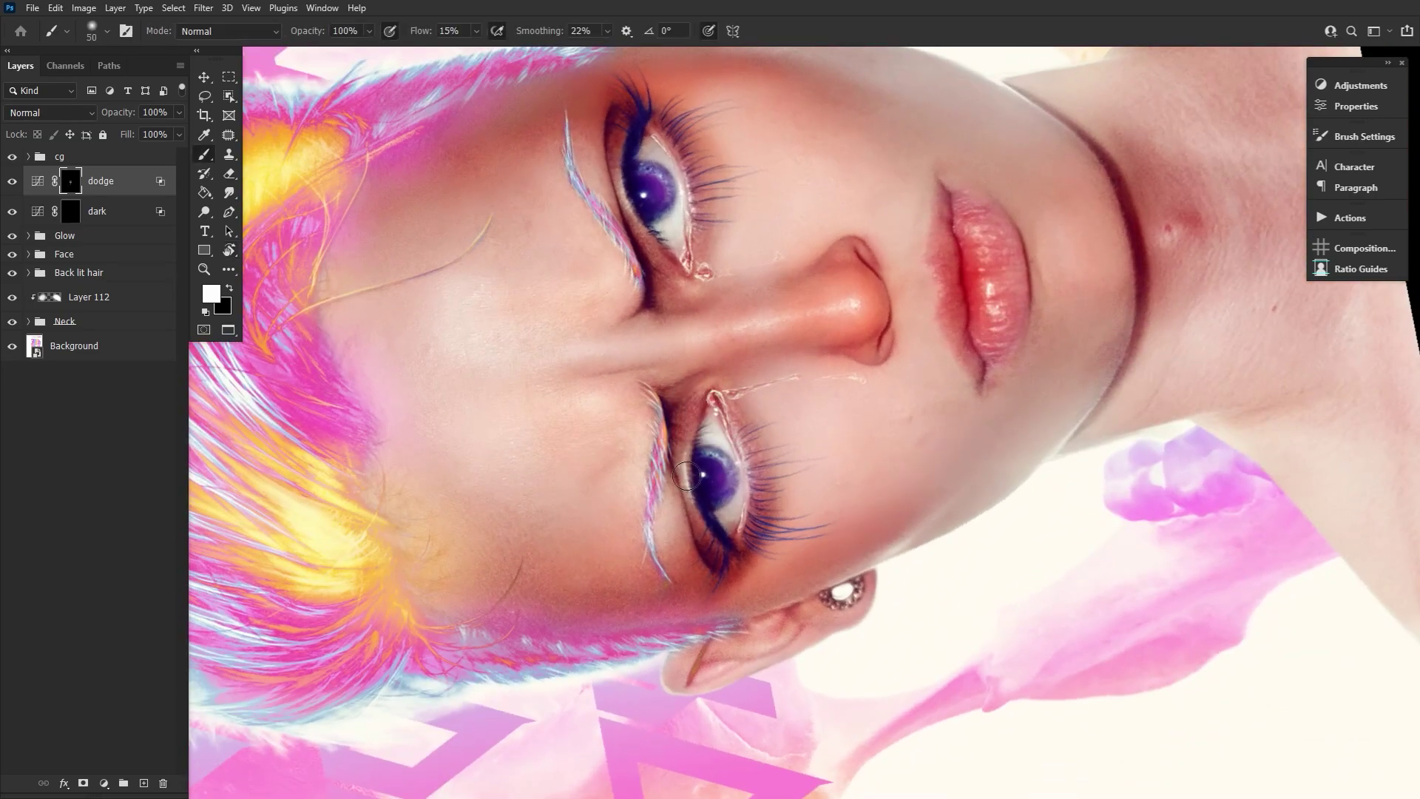
{"action": "right_click", "coordinate": [739, 502]}
{"action": "double_click", "coordinate": [766, 259]}
{"action": "key", "text": "bracketright"}
{"action": "key", "text": "bracketright"}
{"action": "key", "text": "bracketright"}
{"action": "key", "text": "bracketright"}
{"action": "key", "text": "bracketright"}
{"action": "key", "text": "bracketright"}
{"action": "key", "text": "bracketright"}
{"action": "key", "text": "bracketleft"}
{"action": "key", "text": "bracketleft"}
{"action": "key", "text": "bracketleft"}
{"action": "key", "text": "bracketleft"}
{"action": "key", "text": "bracketleft"}
{"action": "key", "text": "bracketleft"}
{"action": "left_click", "coordinate": [618, 444]}
{"action": "key", "text": "bracketright"}
{"action": "key", "text": "bracketright"}
{"action": "key", "text": "bracketright"}
{"action": "key", "text": "bracketright"}
Step: Turn the canvas the other way and brush highlights onto the lips on the dodge mask with a 20 px brush
{"action": "key", "text": "r"}
{"action": "left_click_drag", "start_coordinate": [558, 399], "coordinate": [417, 345]}
{"action": "key", "text": "b"}
{"action": "key", "text": "bracketleft"}
{"action": "key", "text": "bracketleft"}
{"action": "key", "text": "bracketleft"}
{"action": "key", "text": "bracketleft"}
{"action": "key", "text": "bracketleft"}
{"action": "key", "text": "bracketleft"}
{"action": "key", "text": "bracketleft"}
{"action": "key", "text": "bracketleft"}
{"action": "key", "text": "bracketleft"}
{"action": "key", "text": "bracketleft"}
{"action": "key", "text": "bracketleft"}
{"action": "key", "text": "r"}
{"action": "left_click_drag", "start_coordinate": [663, 433], "coordinate": [809, 282]}
{"action": "key", "text": "bracketleft"}
{"action": "key", "text": "bracketleft"}
{"action": "key", "text": "bracketleft"}
{"action": "key", "text": "bracketleft"}
{"action": "key", "text": "bracketleft"}
{"action": "key", "text": "bracketleft"}
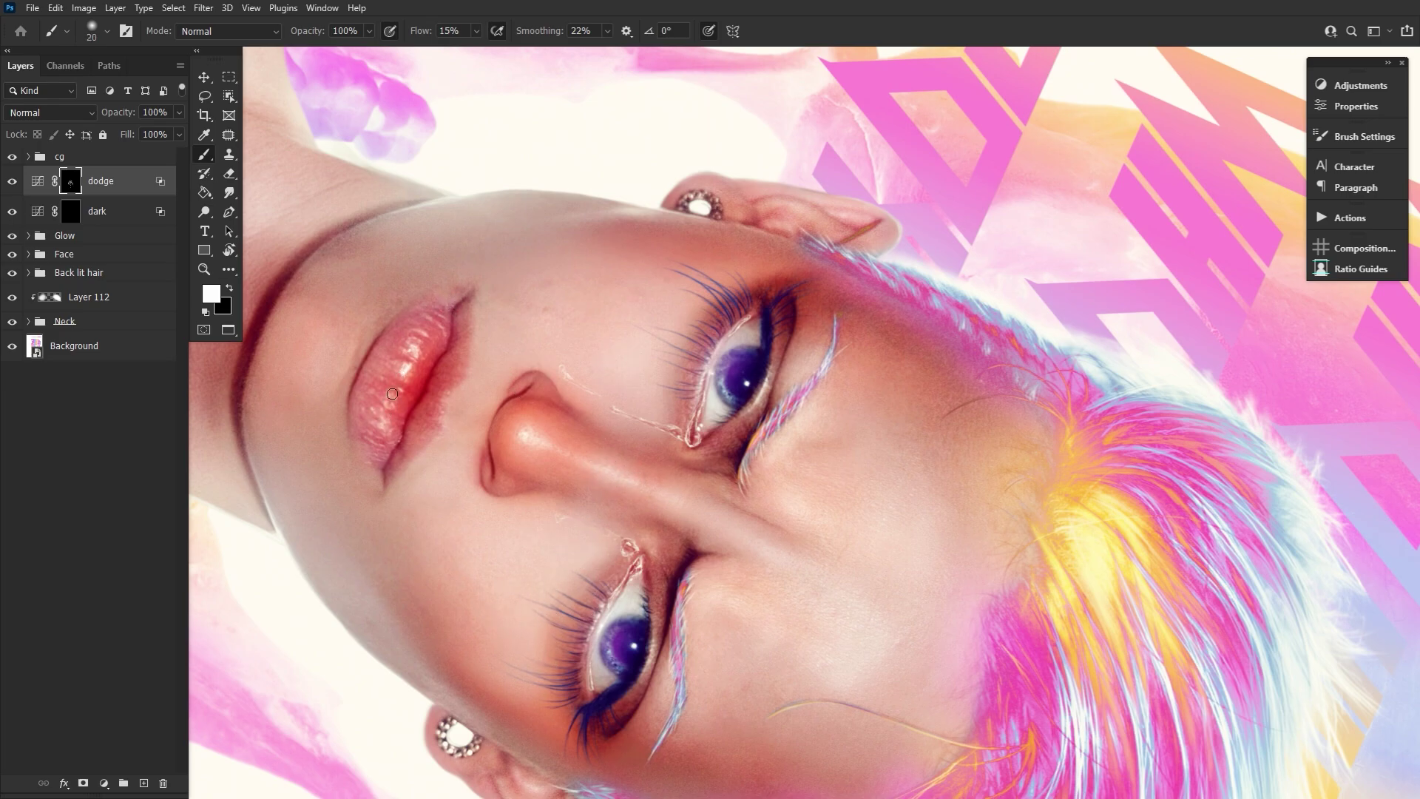
Step: Brush fine highlights around the eyes on the dodge mask at about 20 px, and reset the canvas rotation to 0°
{"action": "key", "text": "r"}
{"action": "mouse_move", "coordinate": [578, 571]}
{"action": "left_mouse_down"}
{"action": "mouse_move", "coordinate": [701, 68]}
{"action": "mouse_move", "coordinate": [653, 346]}
{"action": "mouse_move", "coordinate": [758, 404]}
{"action": "left_mouse_up"}
{"action": "key", "text": "space"}
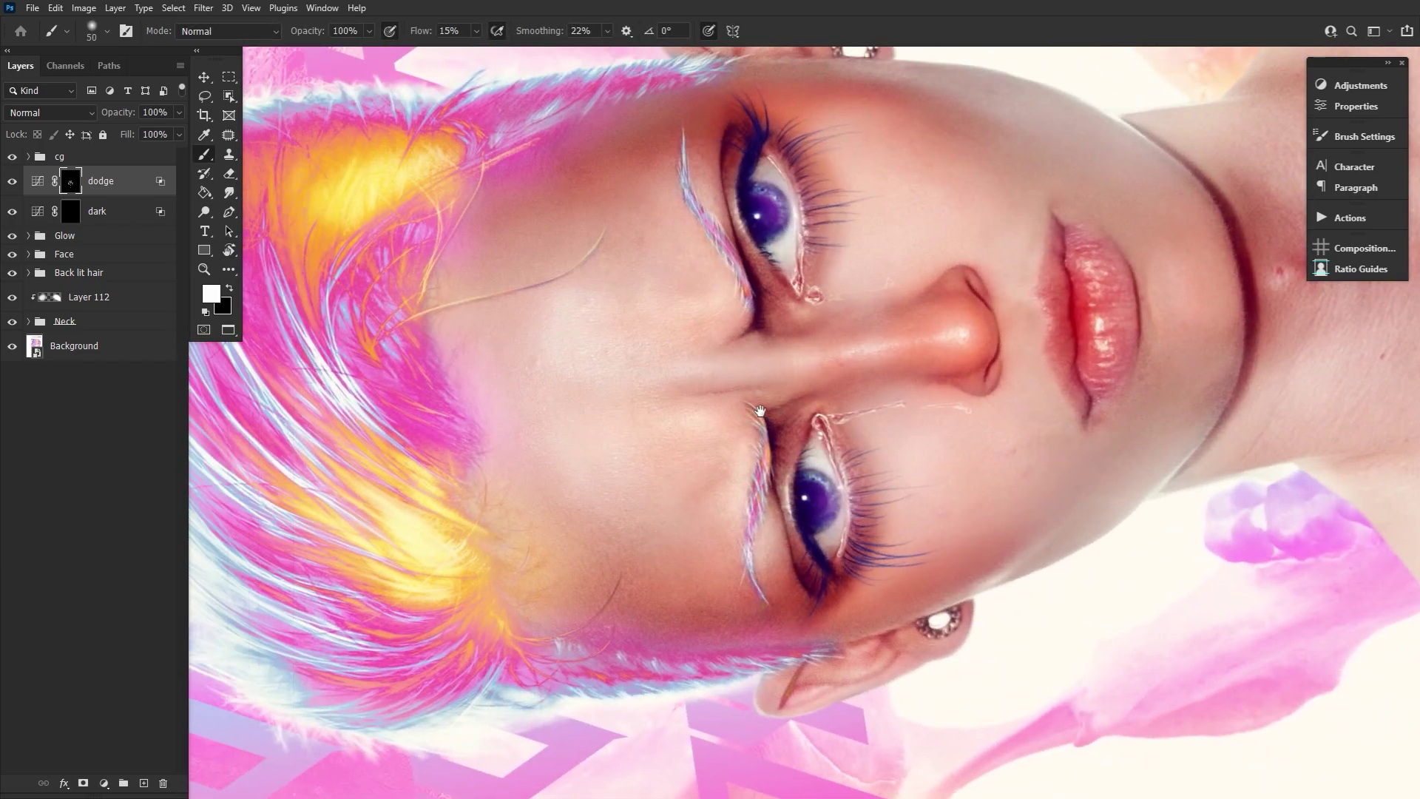
{"action": "key", "text": "bracketleft"}
{"action": "key", "text": "bracketleft"}
{"action": "key", "text": "bracketleft"}
{"action": "key", "text": "bracketright"}
{"action": "key", "text": "bracketright"}
{"action": "key", "text": "bracketright"}
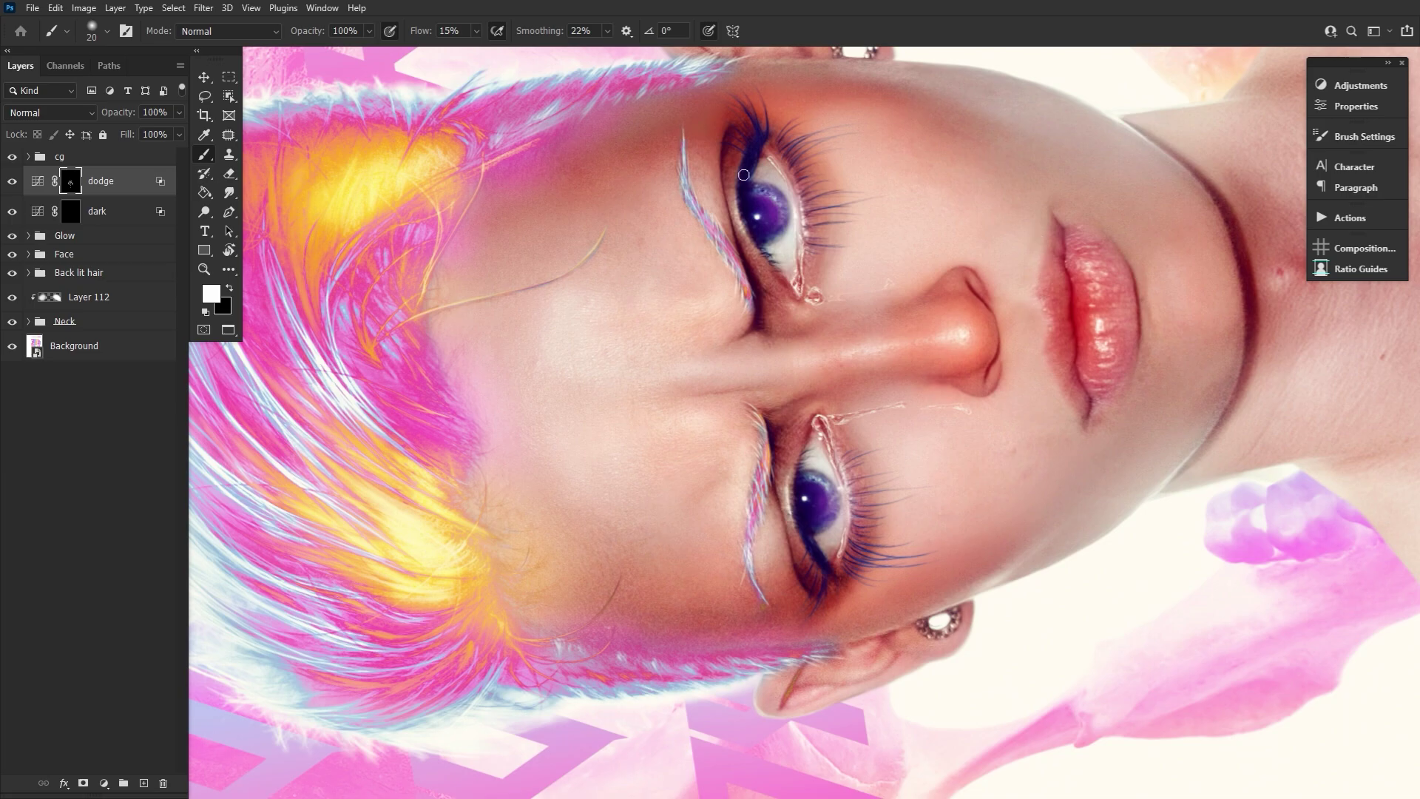
{"action": "key", "text": "r"}
{"action": "key", "text": "Escape"}
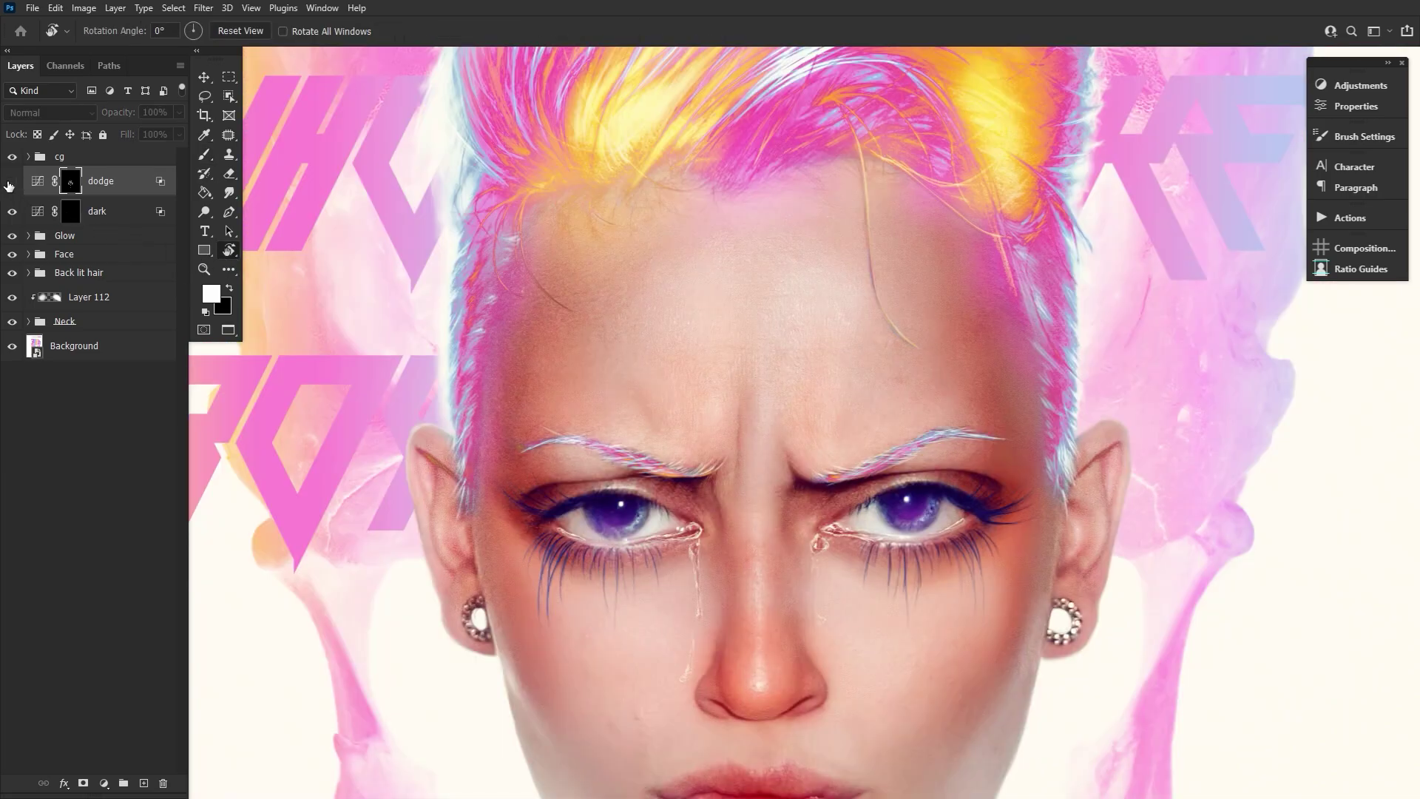
Step: Compare the face with and without the dodge layer, and target the dark layer's mask with the Brush tool
{"action": "left_click", "coordinate": [11, 181]}
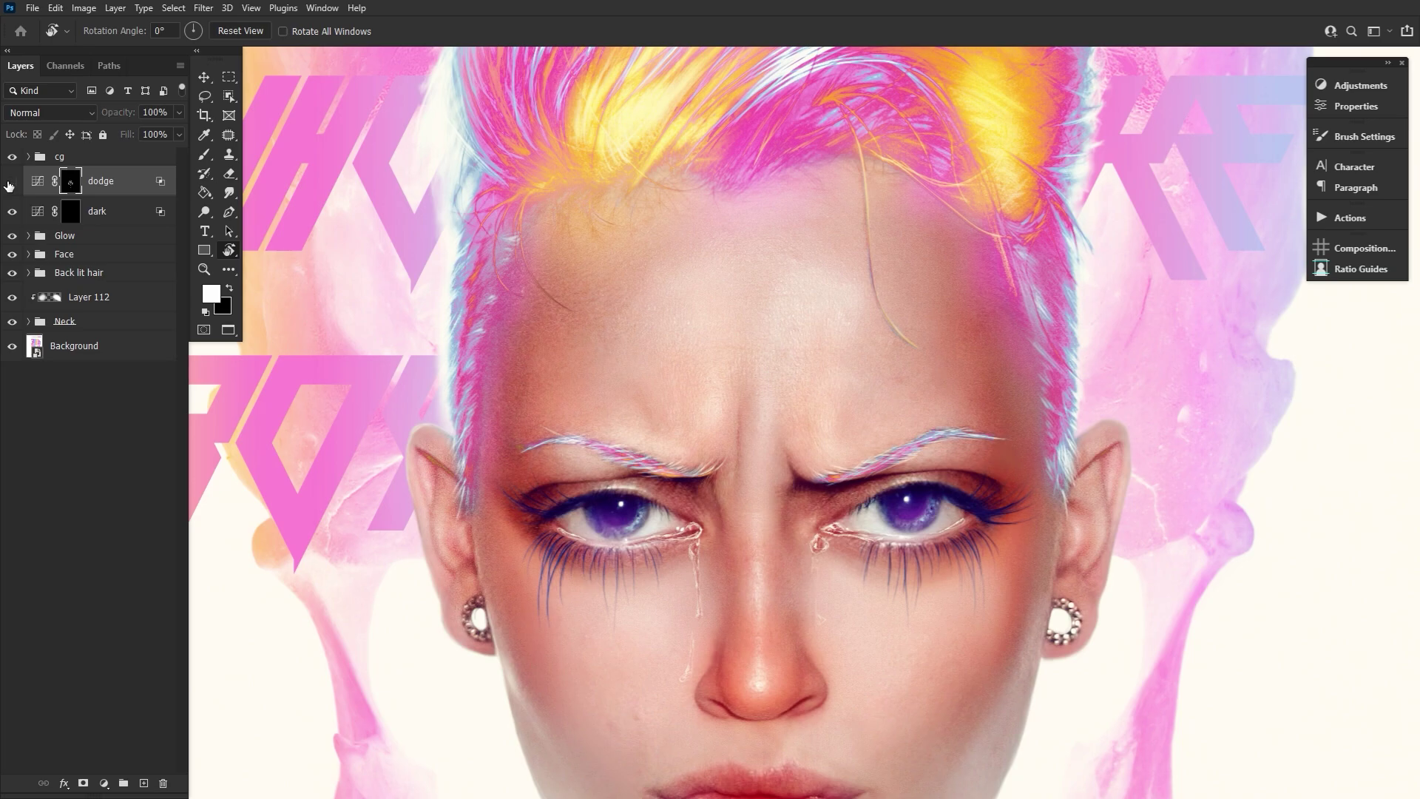
{"action": "left_click", "coordinate": [11, 181]}
{"action": "left_click", "coordinate": [71, 215]}
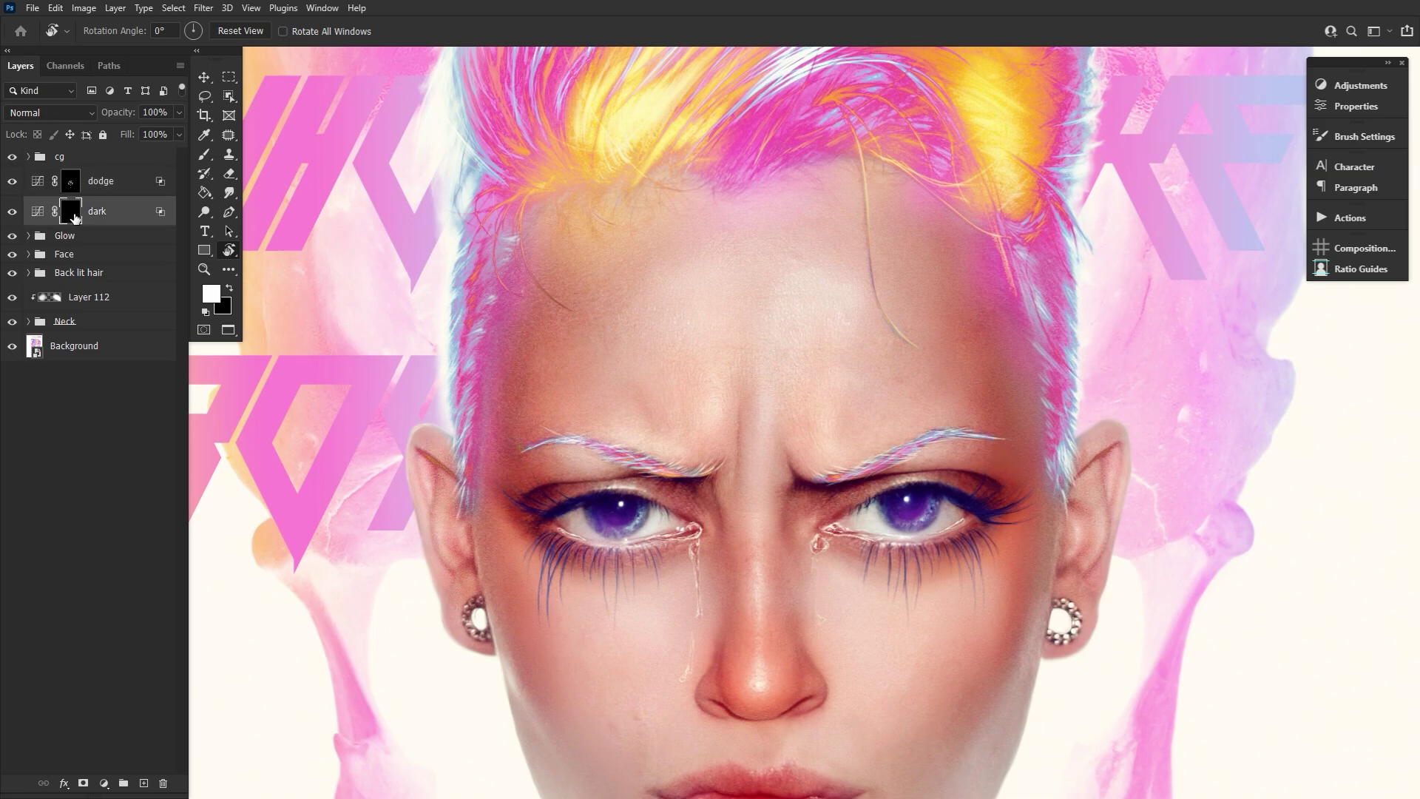
{"action": "left_click", "coordinate": [205, 153]}
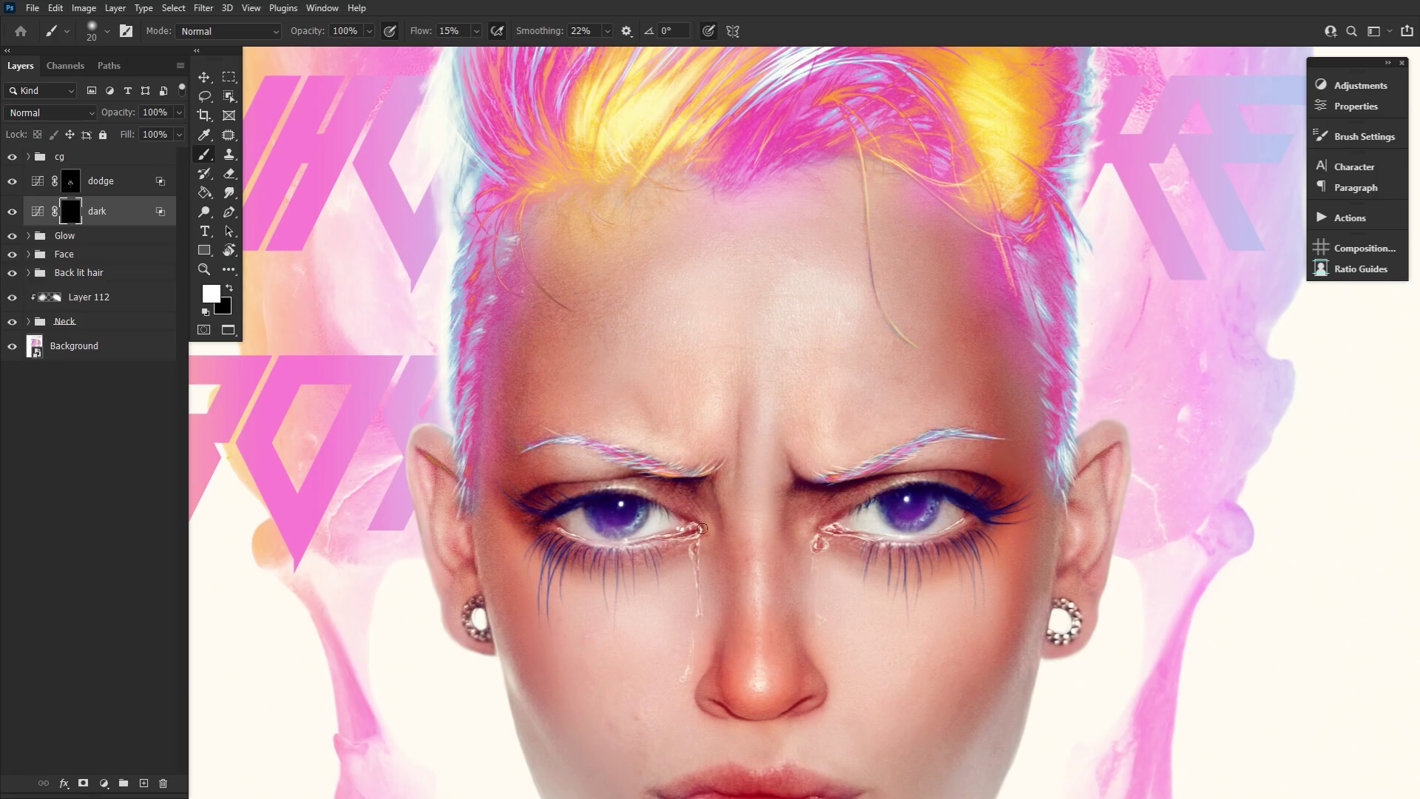
Step: Rotate the canvas nearly upside down and paint fine shadows around the eyes on the dark mask with a 7 px brush
{"action": "key", "text": "r"}
{"action": "left_click_drag", "start_coordinate": [736, 630], "coordinate": [518, 495]}
{"action": "key", "text": "bracketright"}
{"action": "key", "text": "r"}
{"action": "left_click_drag", "start_coordinate": [697, 463], "coordinate": [695, 387]}
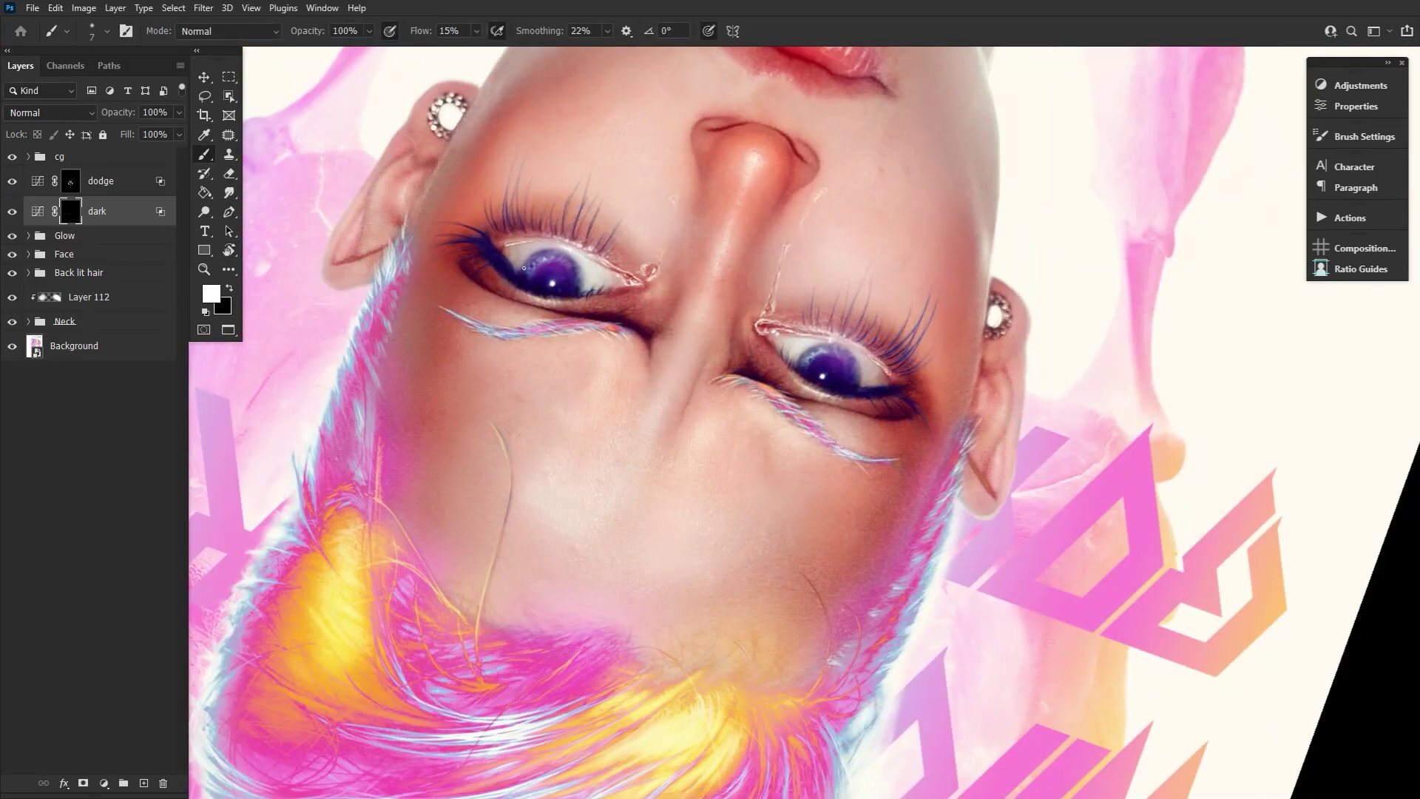
Step: Rotate the canvas back to a slight tilt and brush shadows around the inner brows on the dark mask at 40 px
{"action": "key", "text": "r"}
{"action": "left_click_drag", "start_coordinate": [523, 268], "coordinate": [835, 215]}
{"action": "left_click_drag", "start_coordinate": [834, 216], "coordinate": [646, 349]}
{"action": "key", "text": "bracketright"}
{"action": "key", "text": "bracketright"}
{"action": "key", "text": "bracketright"}
{"action": "key", "text": "bracketright"}
{"action": "key", "text": "bracketright"}
{"action": "key", "text": "bracketright"}
{"action": "key", "text": "bracketright"}
{"action": "key", "text": "bracketright"}
{"action": "key", "text": "bracketright"}
{"action": "key", "text": "r"}
{"action": "left_click_drag", "start_coordinate": [733, 556], "coordinate": [629, 437]}
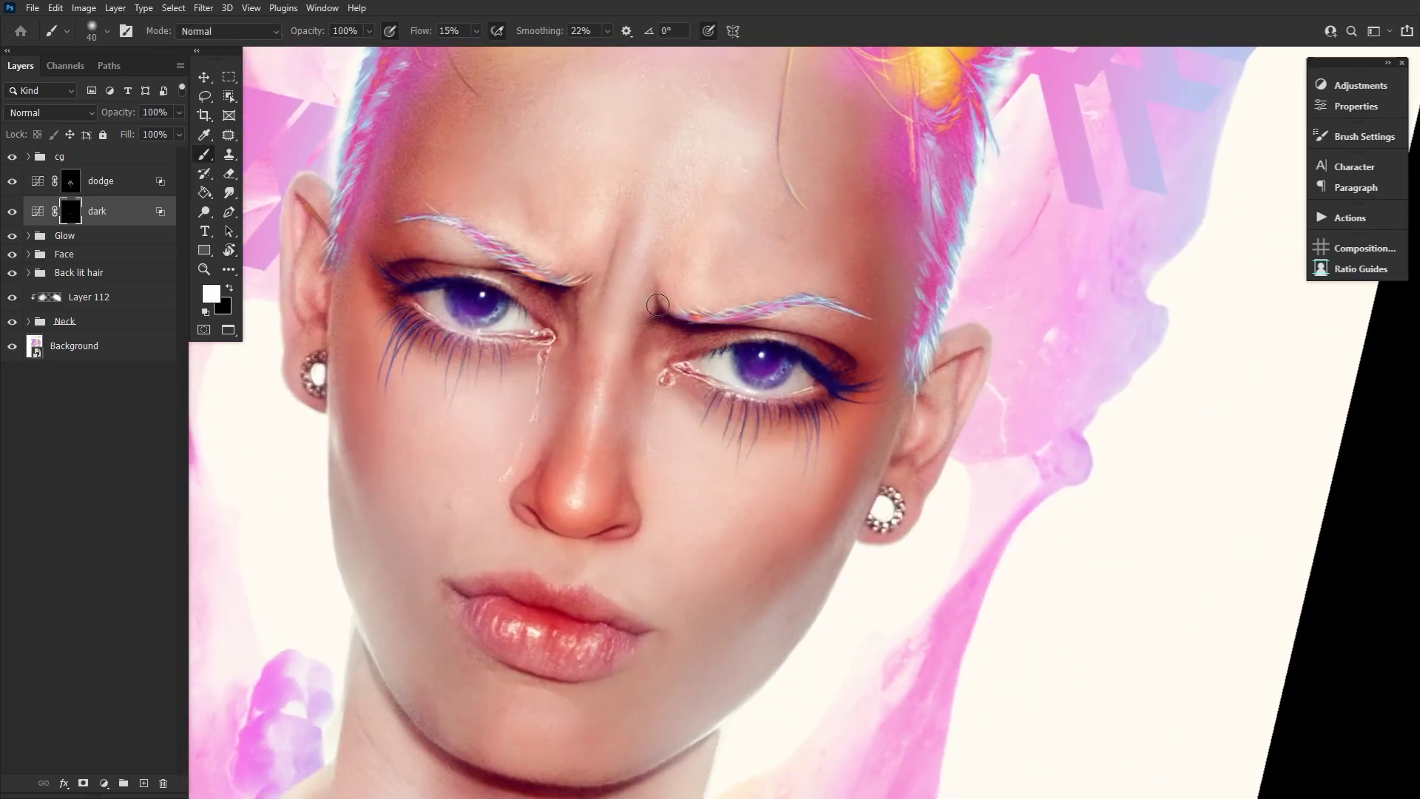
Step: Split the dark layer's Blend If white slider for the Underlying Layer to 152 / 214
{"action": "double_click", "coordinate": [165, 216]}
{"action": "left_click_drag", "start_coordinate": [1069, 712], "coordinate": [1151, 713]}
{"action": "left_click_drag", "start_coordinate": [1055, 712], "coordinate": [1170, 712]}
{"action": "left_click_drag", "start_coordinate": [1077, 712], "coordinate": [1121, 712]}
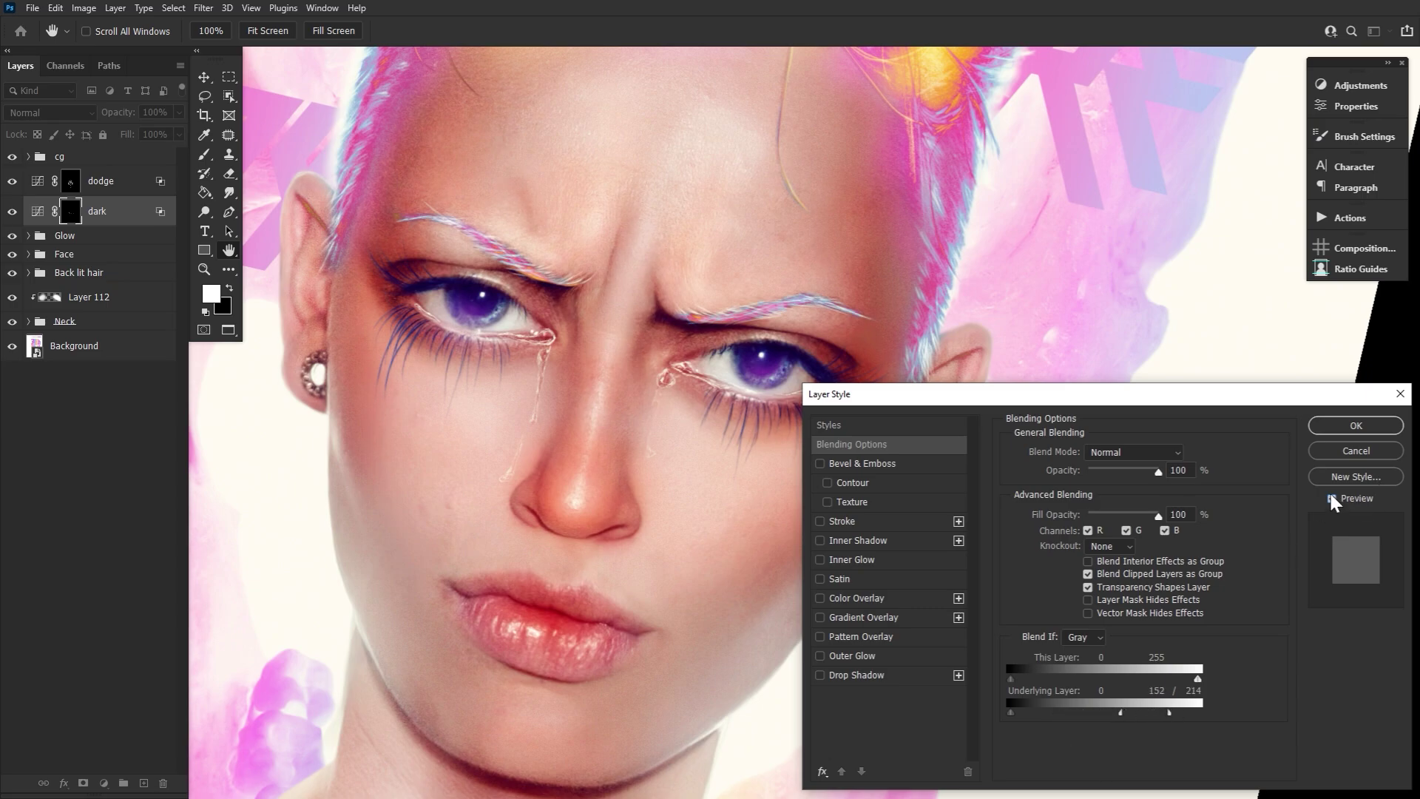
{"action": "key", "text": "Return"}
Step: Adjust the canvas tilt and brush shadows around the nose and forehead on the dark mask at 35 px
{"action": "key", "text": "r"}
{"action": "mouse_move", "coordinate": [881, 499]}
{"action": "left_mouse_down"}
{"action": "mouse_move", "coordinate": [752, 259]}
{"action": "mouse_move", "coordinate": [919, 548]}
{"action": "mouse_move", "coordinate": [924, 533]}
{"action": "left_mouse_up"}
{"action": "key", "text": "b"}
{"action": "key", "text": "bracketleft"}
{"action": "key", "text": "bracketleft"}
{"action": "key", "text": "bracketleft"}
{"action": "key", "text": "r"}
{"action": "mouse_move", "coordinate": [762, 688]}
{"action": "left_mouse_down"}
{"action": "mouse_move", "coordinate": [657, 687]}
{"action": "mouse_move", "coordinate": [548, 577]}
{"action": "left_mouse_up"}
{"action": "key", "text": "b"}
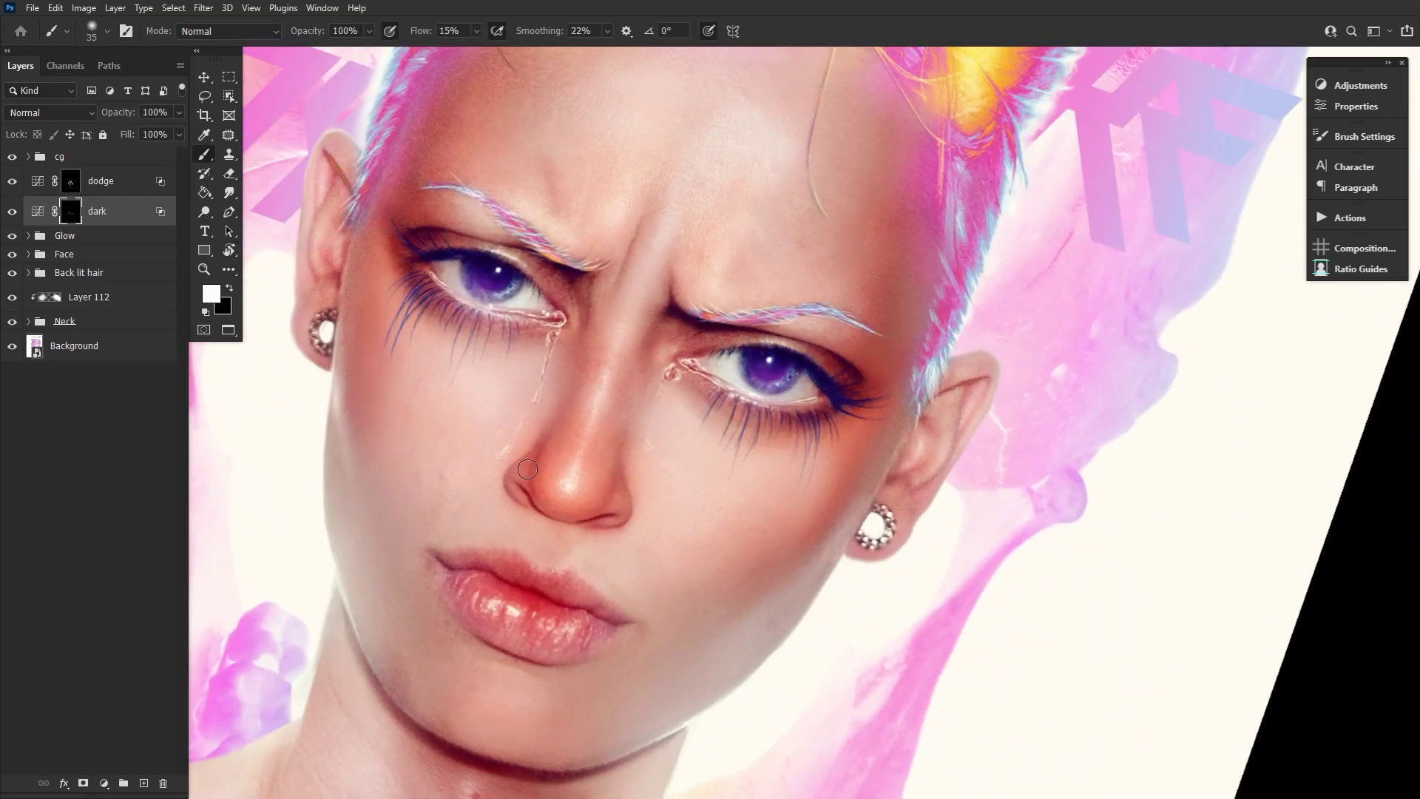
{"action": "left_click_drag", "start_coordinate": [690, 116], "coordinate": [671, 262]}
Step: Rotate the canvas sideways and refine the shadows along the lips on the dark mask with a brush of about 9 px
{"action": "key", "text": "x"}
{"action": "key", "text": "bracketright"}
{"action": "key", "text": "bracketright"}
{"action": "key", "text": "bracketright"}
{"action": "key", "text": "bracketright"}
{"action": "key", "text": "bracketright"}
{"action": "key", "text": "bracketright"}
{"action": "key", "text": "bracketright"}
{"action": "key", "text": "bracketright"}
{"action": "key", "text": "bracketright"}
{"action": "key", "text": "r"}
{"action": "left_click_drag", "start_coordinate": [562, 643], "coordinate": [341, 370]}
{"action": "key", "text": "b"}
{"action": "key", "text": "bracketleft"}
{"action": "key", "text": "bracketleft"}
{"action": "key", "text": "bracketleft"}
{"action": "key", "text": "bracketleft"}
{"action": "key", "text": "bracketleft"}
{"action": "key", "text": "bracketleft"}
{"action": "key", "text": "bracketleft"}
{"action": "key", "text": "bracketleft"}
{"action": "key", "text": "0"}
{"action": "key", "text": "bracketleft"}
{"action": "key", "text": "bracketleft"}
{"action": "key", "text": "bracketleft"}
{"action": "key", "text": "bracketleft"}
{"action": "key", "text": "bracketleft"}
{"action": "key", "text": "bracketleft"}
{"action": "key", "text": "bracketleft"}
{"action": "key", "text": "bracketleft"}
{"action": "key", "text": "bracketright"}
{"action": "left_click_drag", "start_coordinate": [277, 325], "coordinate": [389, 396]}
{"action": "key", "text": "x"}
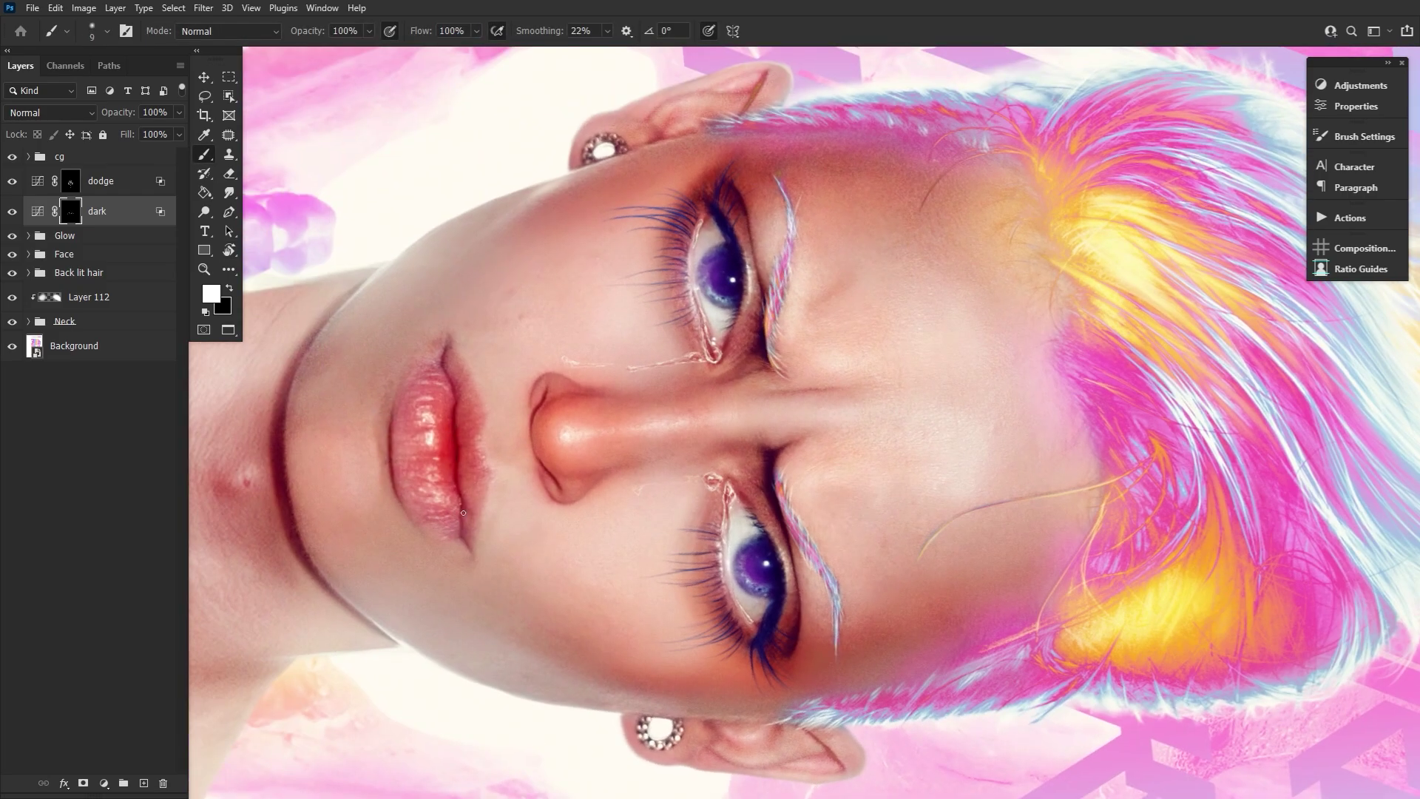
{"action": "key", "text": "bracketright"}
{"action": "key", "text": "bracketright"}
{"action": "key", "text": "bracketright"}
{"action": "key", "text": "bracketright"}
{"action": "key", "text": "bracketleft"}
{"action": "key", "text": "bracketleft"}
{"action": "key", "text": "bracketleft"}
{"action": "key", "text": "bracketleft"}
{"action": "key", "text": "bracketleft"}
{"action": "key", "text": "bracketleft"}
Step: Turn the canvas the other way, touch up fine facial shadows on the dark mask at 100% flow, and reset the canvas rotation
{"action": "key", "text": "r"}
{"action": "left_click_drag", "start_coordinate": [777, 346], "coordinate": [667, 514]}
{"action": "key", "text": "bracketright"}
{"action": "key", "text": "bracketright"}
{"action": "key", "text": "bracketright"}
{"action": "key", "text": "bracketright"}
{"action": "key", "text": "bracketright"}
{"action": "key", "text": "bracketright"}
{"action": "key", "text": "bracketright"}
{"action": "key", "text": "bracketright"}
{"action": "key", "text": "bracketright"}
{"action": "key", "text": "bracketright"}
{"action": "key", "text": "bracketright"}
{"action": "key", "text": "bracketright"}
{"action": "key", "text": "bracketright"}
{"action": "key", "text": "bracketright"}
{"action": "key", "text": "bracketright"}
{"action": "key", "text": "bracketright"}
{"action": "key", "text": "bracketright"}
{"action": "key", "text": "bracketright"}
{"action": "key", "text": "bracketright"}
{"action": "key", "text": "bracketleft"}
{"action": "key", "text": "bracketleft"}
{"action": "key", "text": "bracketleft"}
{"action": "key", "text": "bracketleft"}
{"action": "key", "text": "bracketleft"}
{"action": "key", "text": "bracketleft"}
{"action": "key", "text": "bracketleft"}
{"action": "key", "text": "bracketleft"}
{"action": "key", "text": "bracketleft"}
{"action": "key", "text": "bracketleft"}
{"action": "key", "text": "bracketleft"}
{"action": "key", "text": "bracketleft"}
{"action": "key", "text": "bracketleft"}
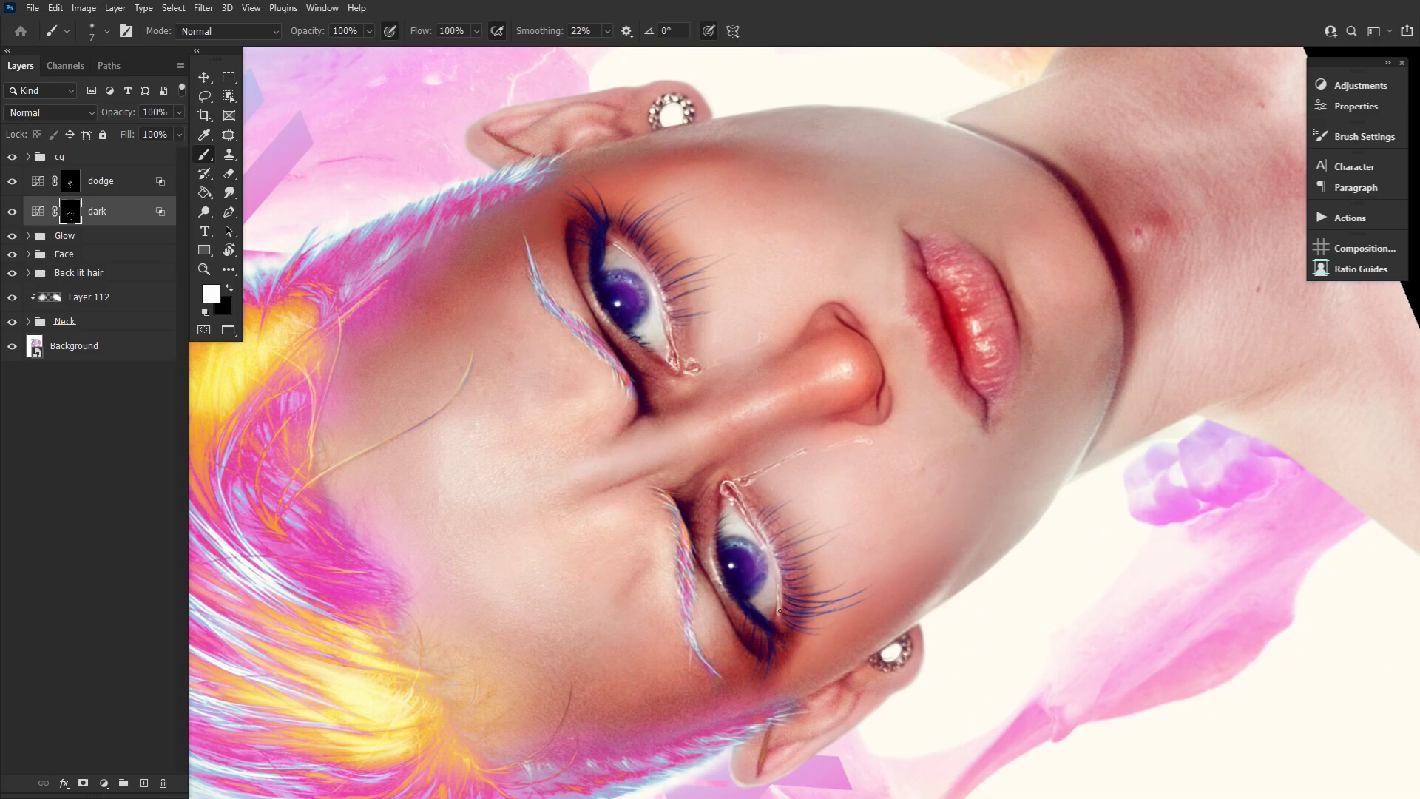
{"action": "key", "text": "bracketleft"}
{"action": "key", "text": "bracketleft"}
{"action": "double_click", "coordinate": [228, 250]}
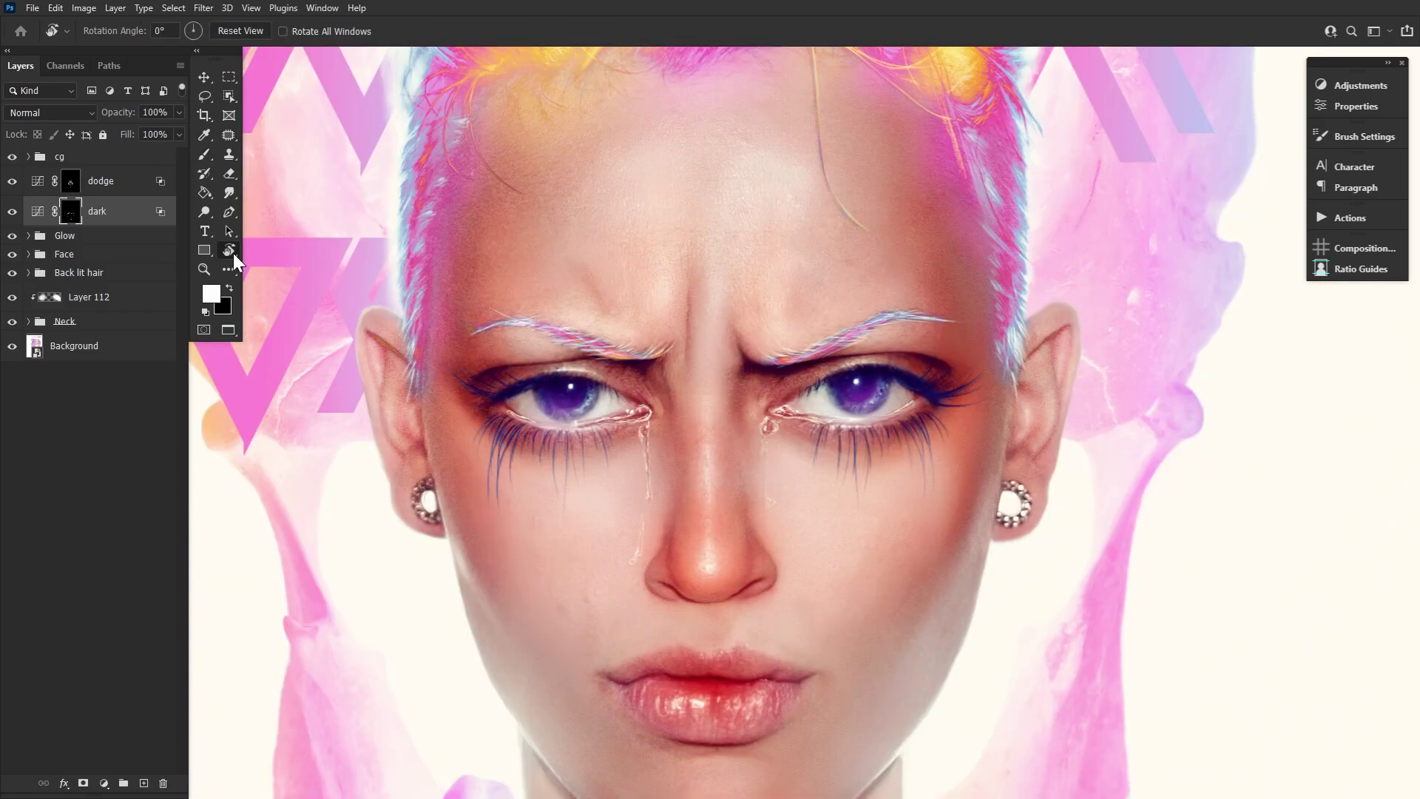
Step: Compare the face repeatedly with the dark layer hidden and shown
{"action": "left_click", "coordinate": [12, 212]}
{"action": "left_click", "coordinate": [13, 212]}
{"action": "left_click", "coordinate": [13, 213]}
{"action": "left_click", "coordinate": [12, 214]}
{"action": "left_click", "coordinate": [13, 213]}
{"action": "left_click", "coordinate": [13, 213]}
{"action": "mouse_move", "coordinate": [13, 213]}
{"action": "left_mouse_down"}
{"action": "mouse_move", "coordinate": [12, 185]}
{"action": "mouse_move", "coordinate": [14, 213]}
{"action": "left_mouse_up"}
Step: Add a Curves adjustment layer above the dodge layer and lift its curve to input 183, output 201, brightening the forehead
{"action": "left_click", "coordinate": [137, 190]}
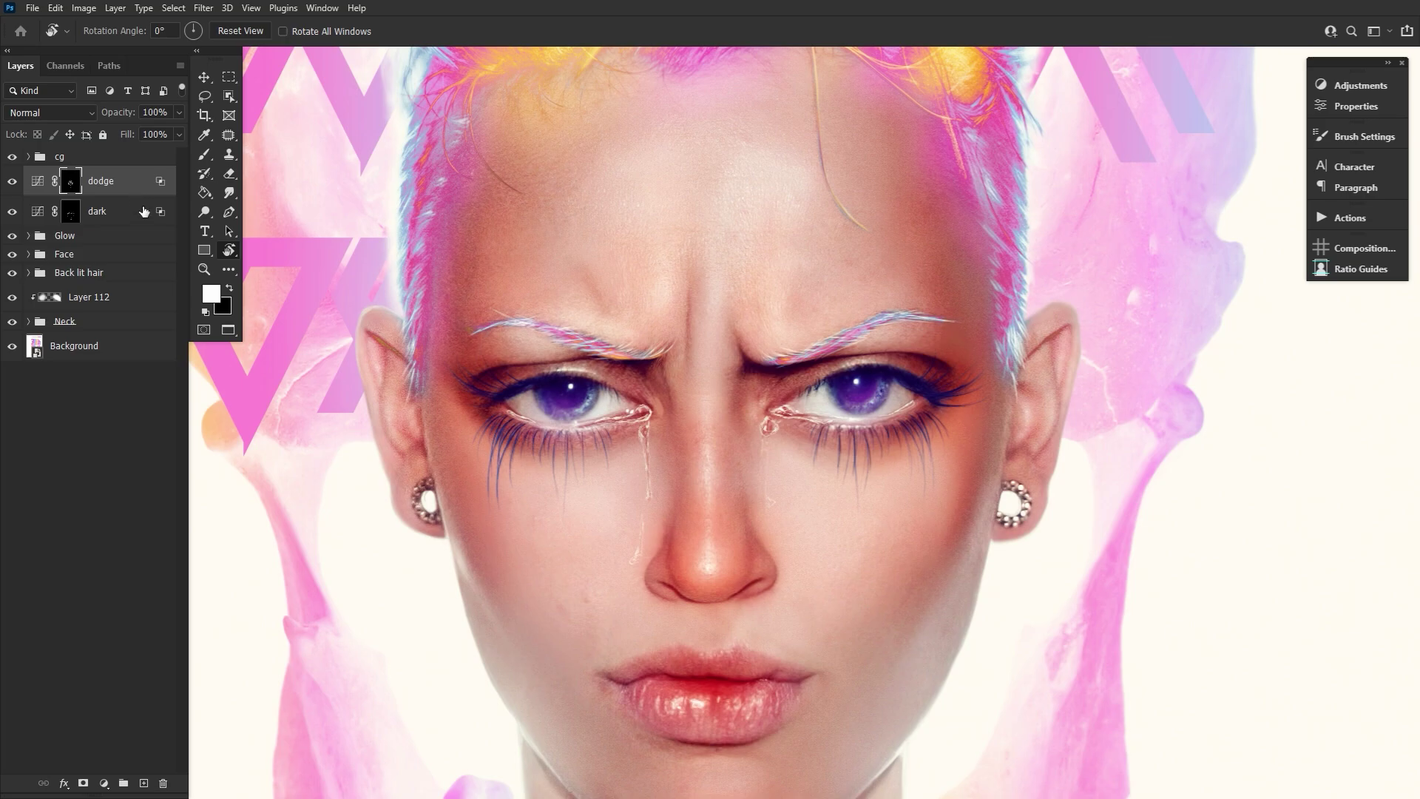
{"action": "left_click", "coordinate": [204, 270]}
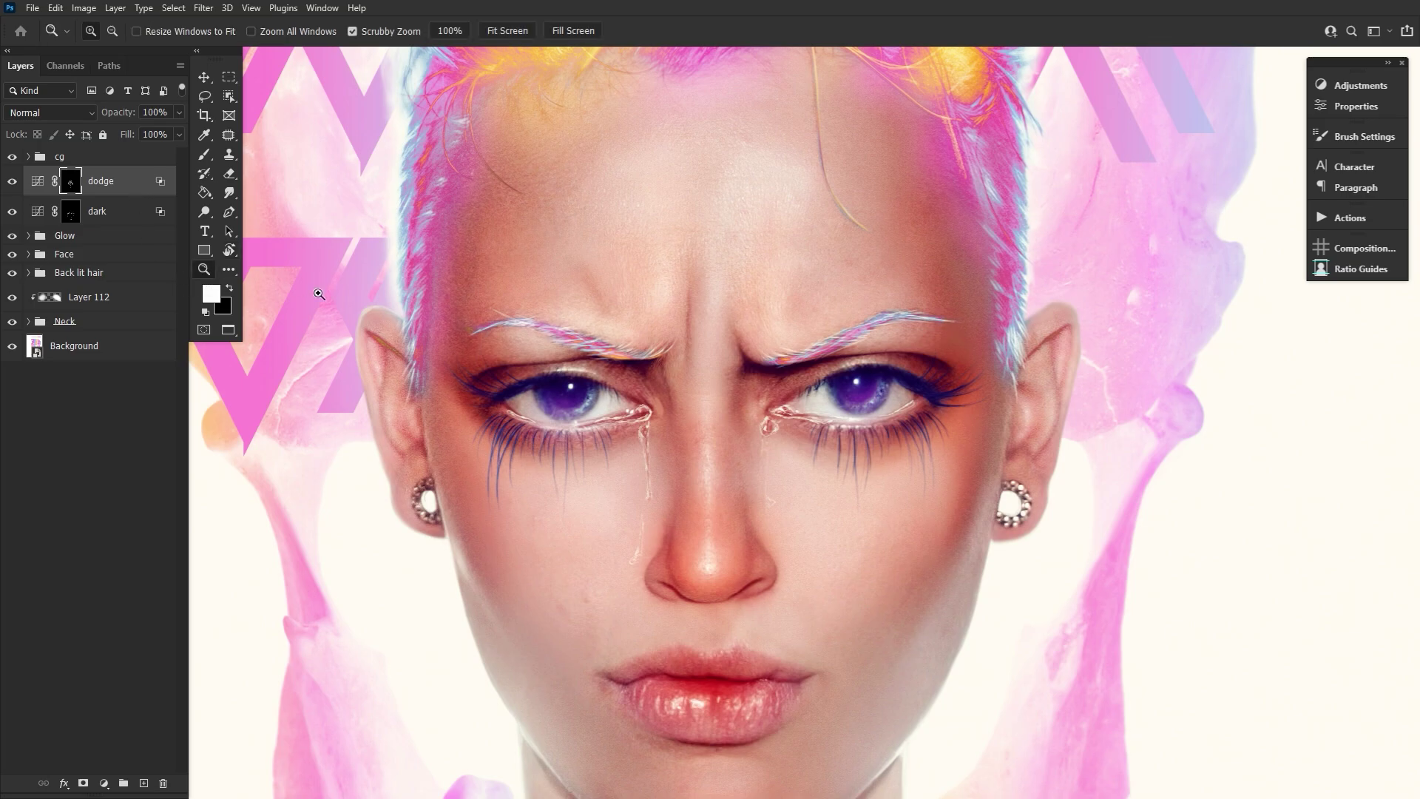
{"action": "left_click", "coordinate": [736, 225]}
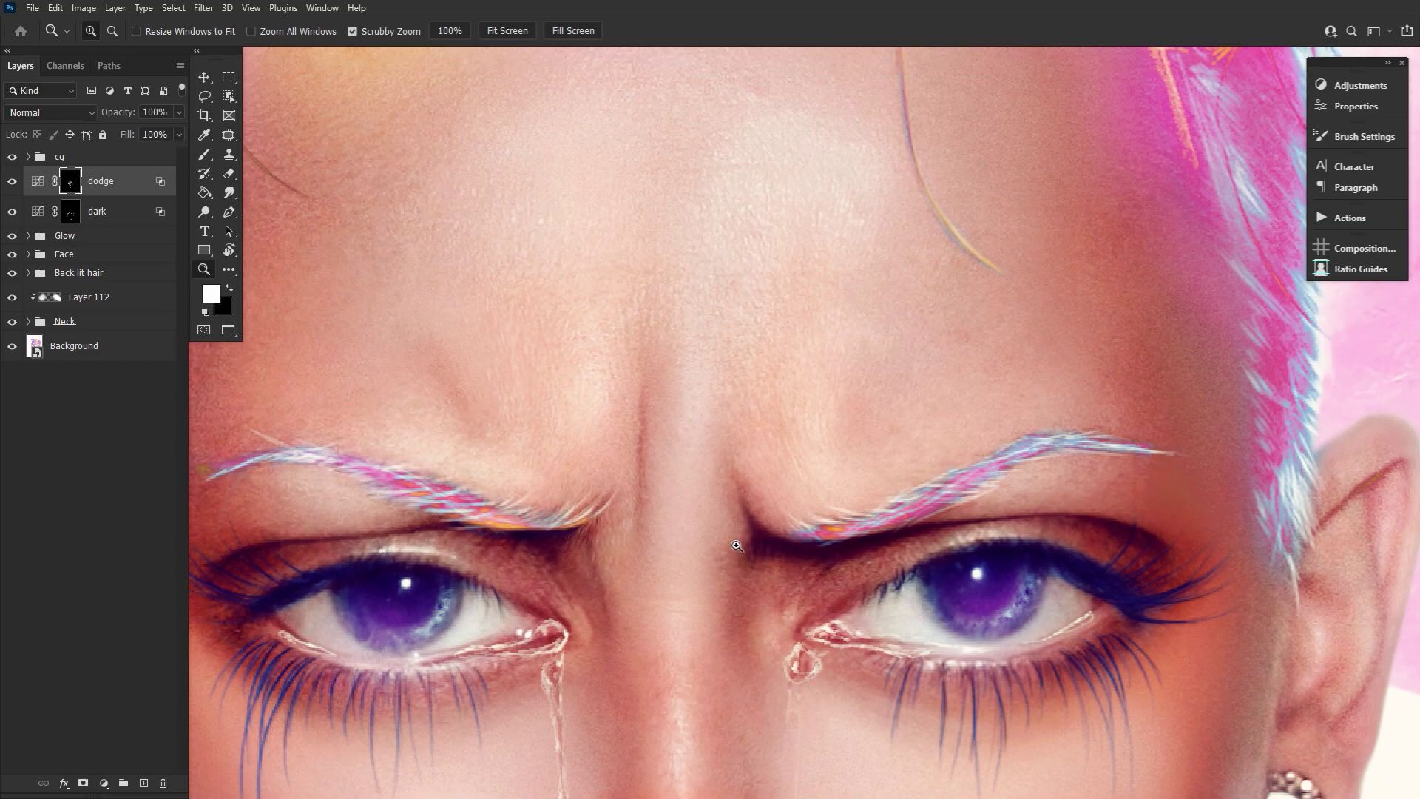
{"action": "scroll", "coordinate": [721, 547], "scroll_direction": "up", "scroll_amount": 3}
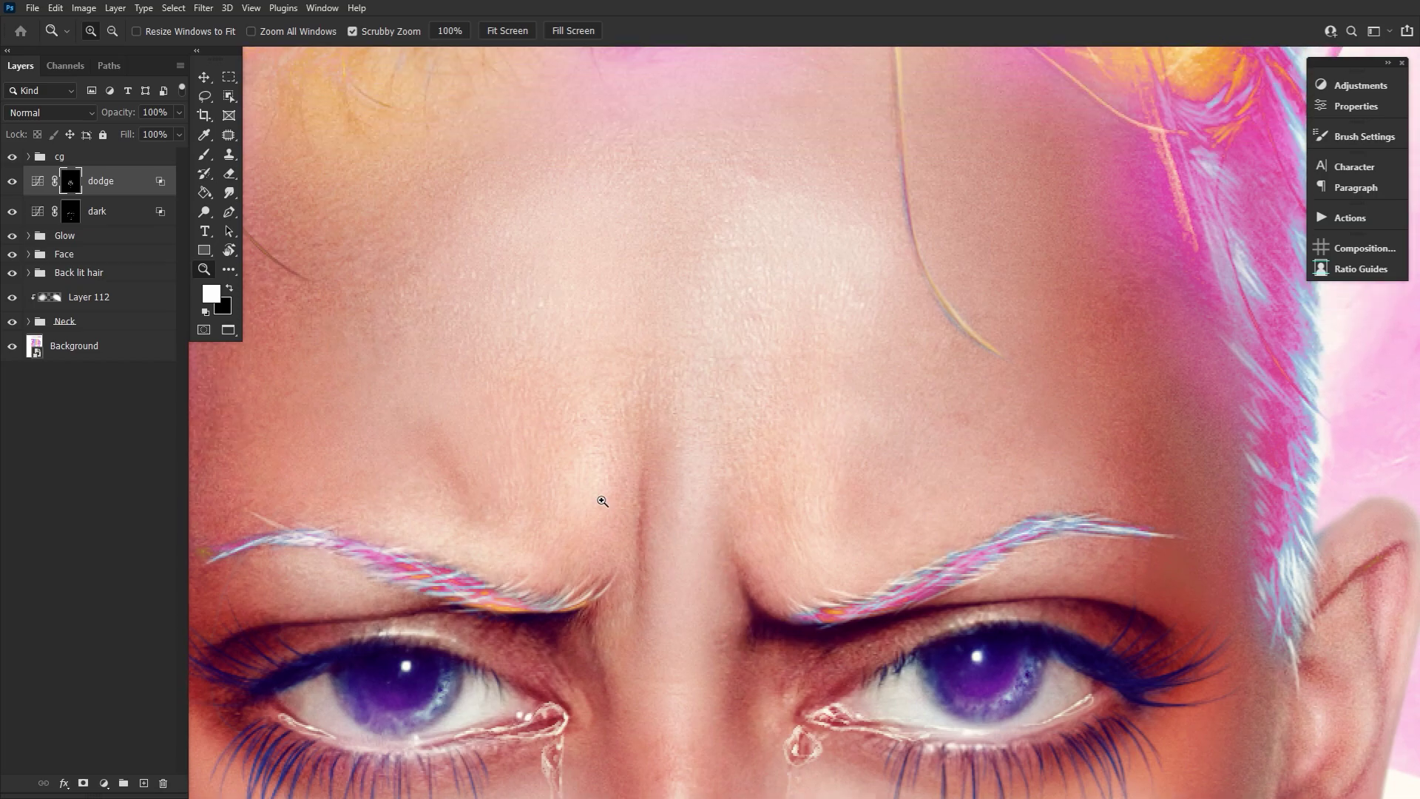
{"action": "left_click", "coordinate": [229, 249]}
{"action": "left_click", "coordinate": [325, 249]}
{"action": "left_click_drag", "start_coordinate": [439, 276], "coordinate": [444, 287]}
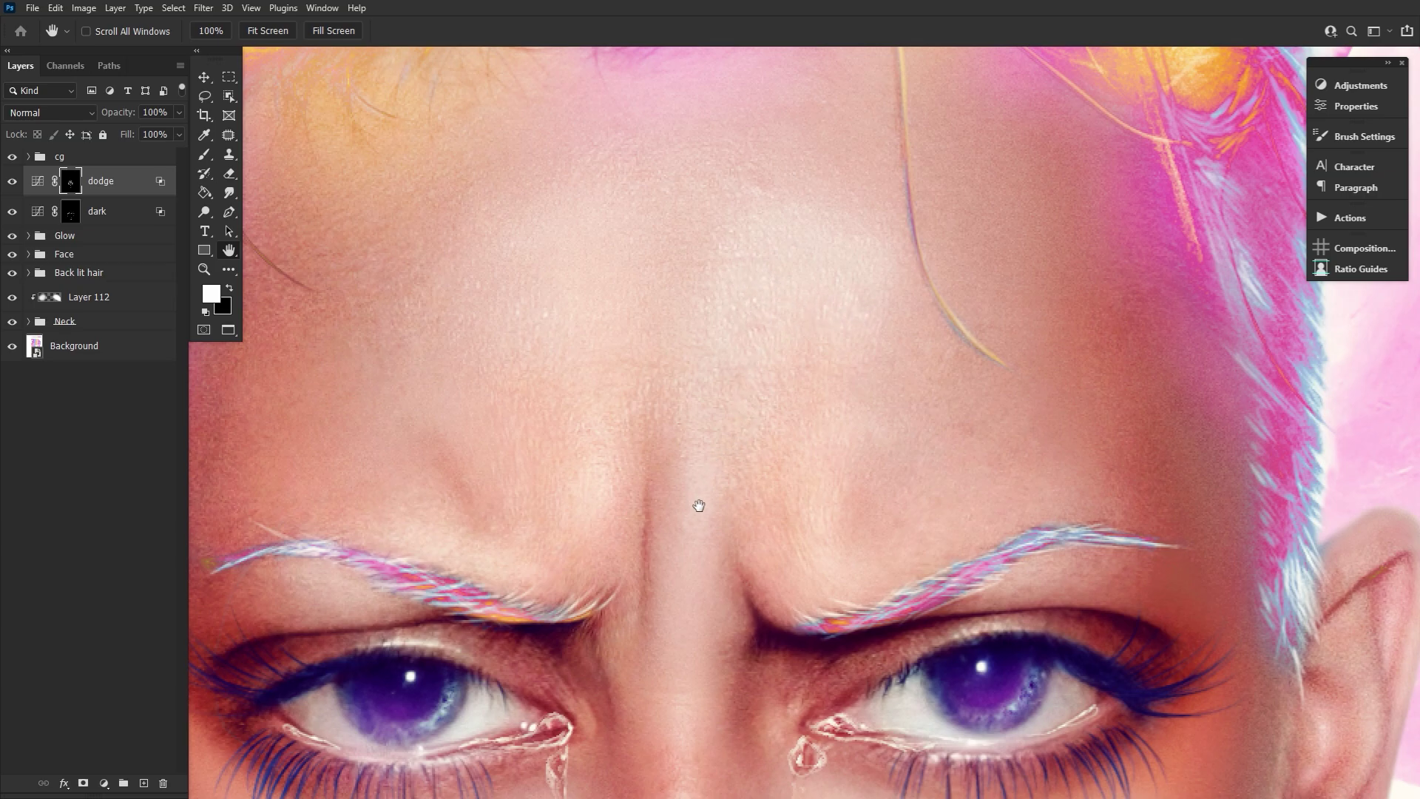
{"action": "left_click", "coordinate": [1345, 85]}
{"action": "left_click", "coordinate": [1076, 143]}
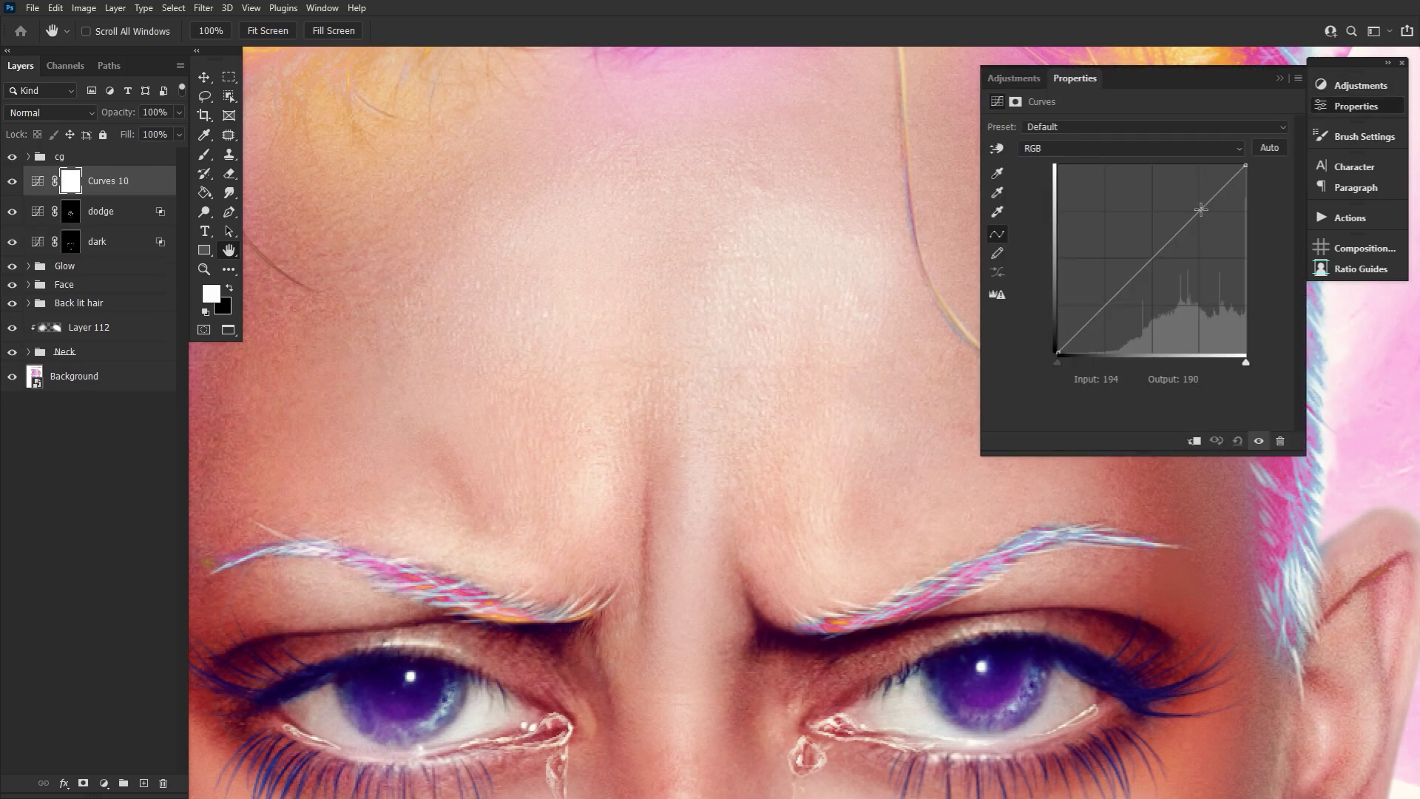
{"action": "left_click_drag", "start_coordinate": [1201, 210], "coordinate": [1193, 205]}
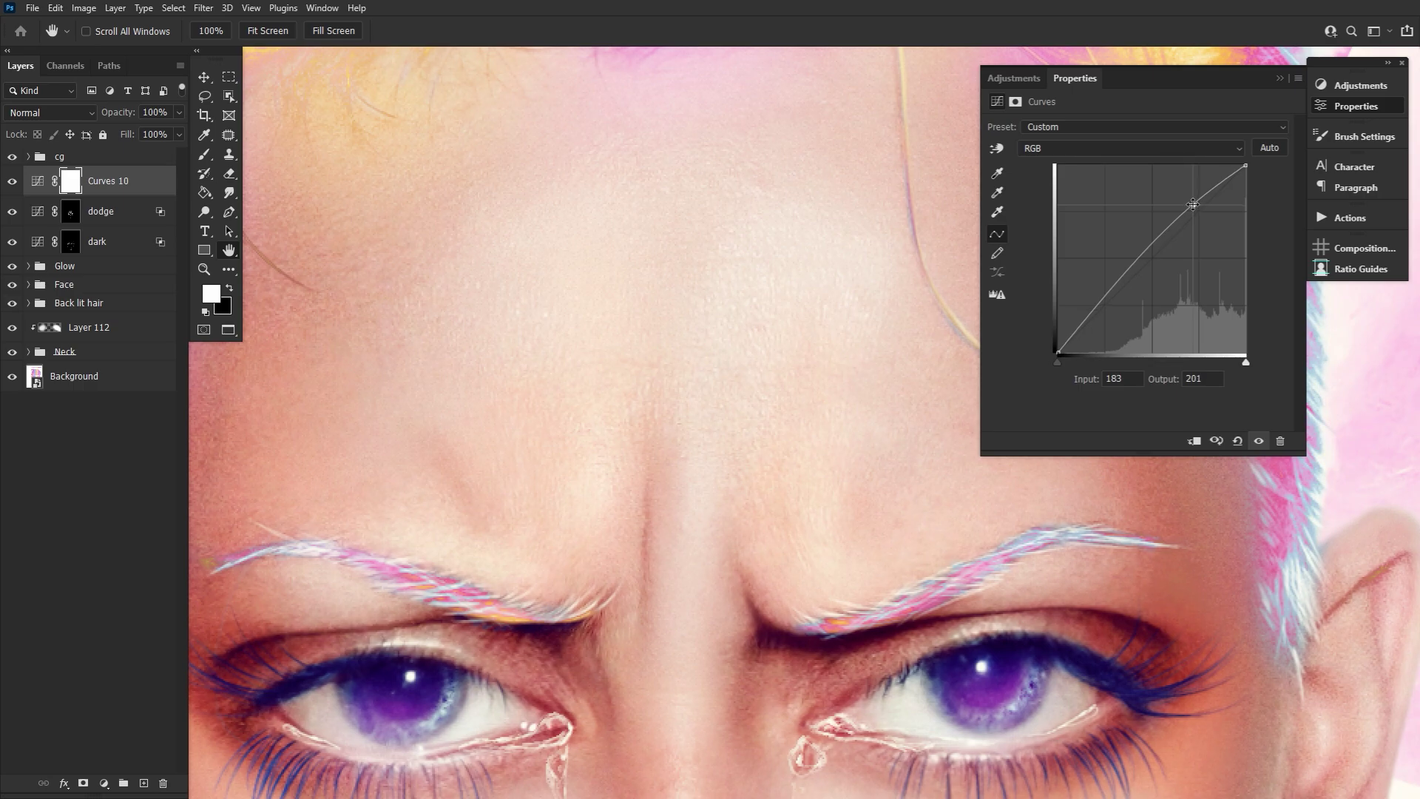
Step: Limit the new Curves layer to highlights by splitting its Blend If Underlying Layer black slider to 170 / 221, comparing with the preview
{"action": "left_click", "coordinate": [165, 188]}
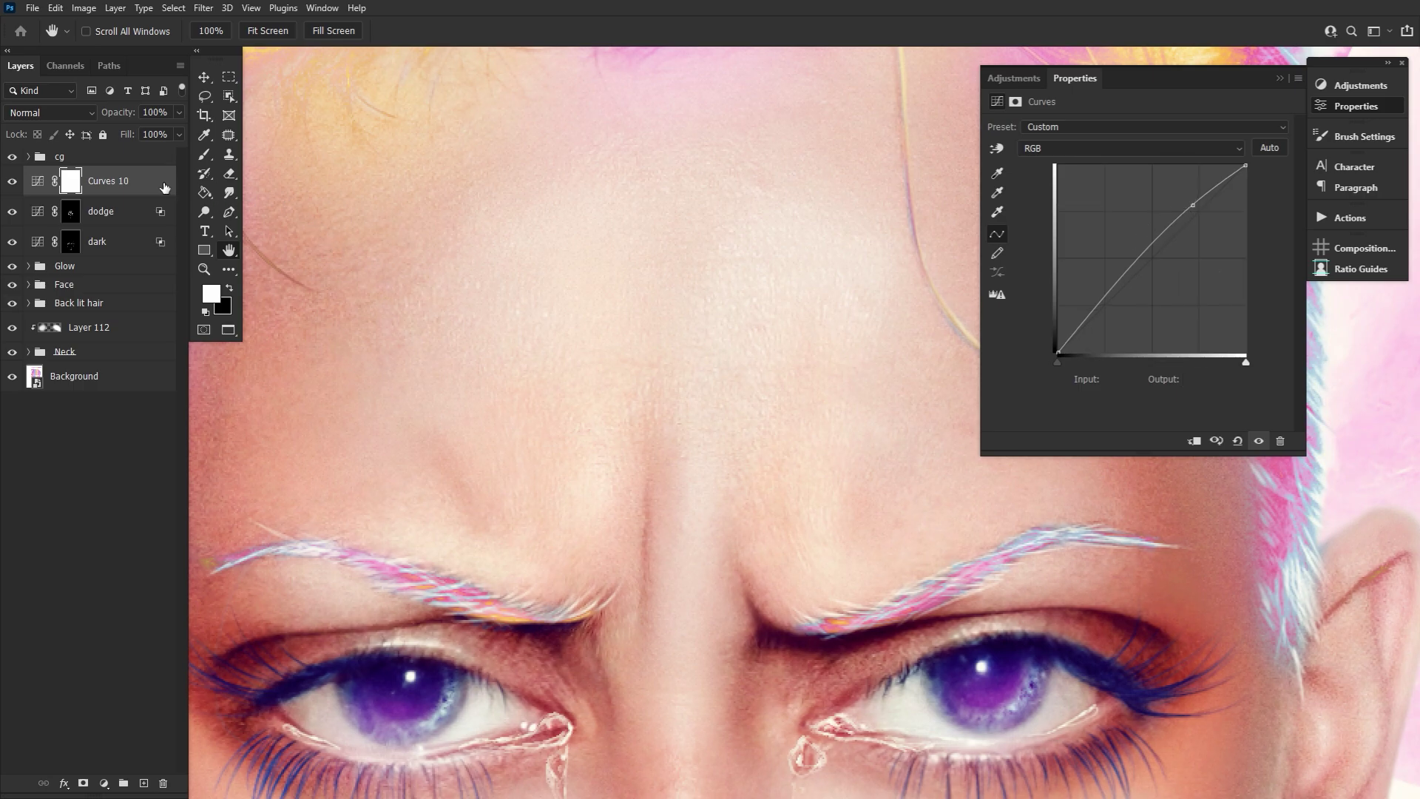
{"action": "double_click", "coordinate": [164, 187]}
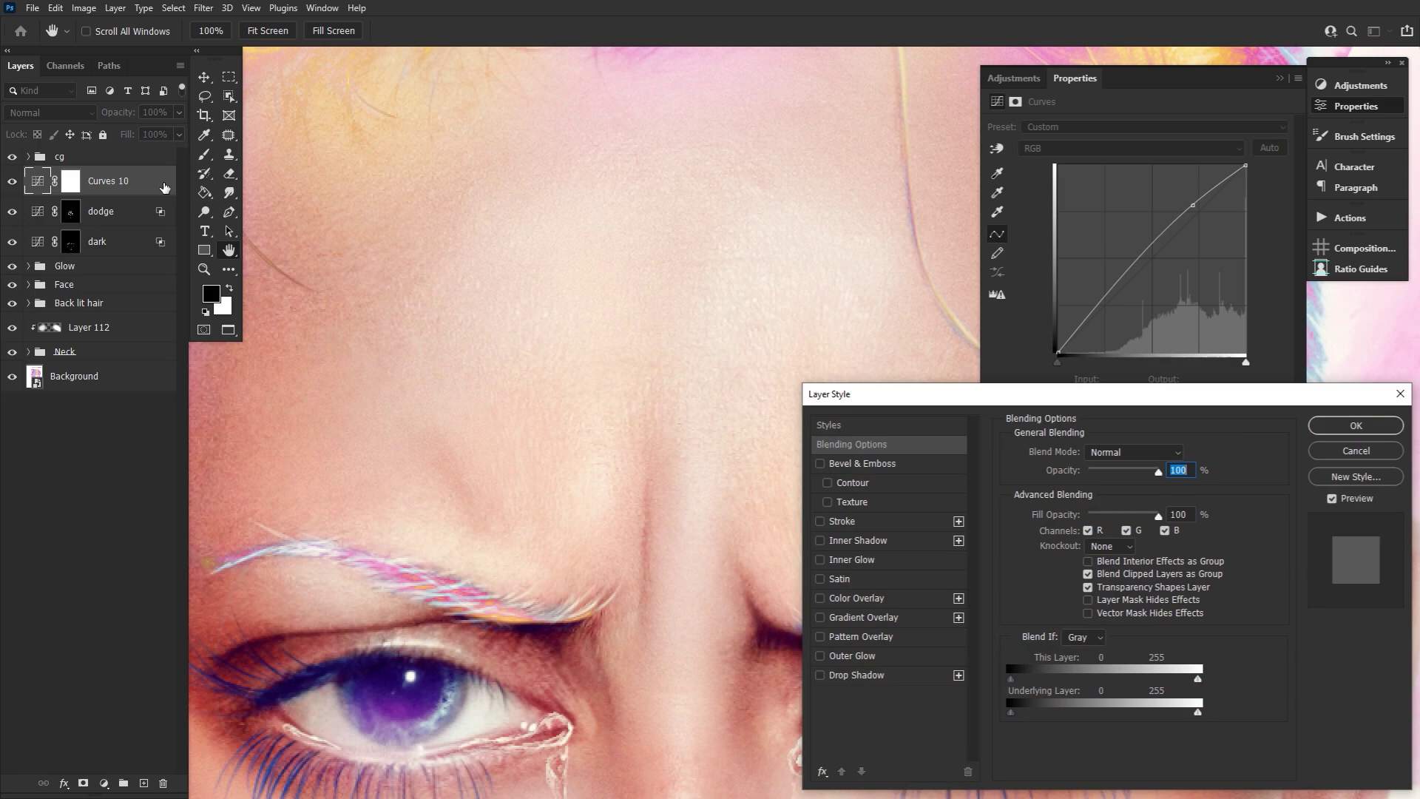
{"action": "left_click_drag", "start_coordinate": [1024, 714], "coordinate": [1179, 723]}
{"action": "left_click_drag", "start_coordinate": [1040, 721], "coordinate": [1138, 723]}
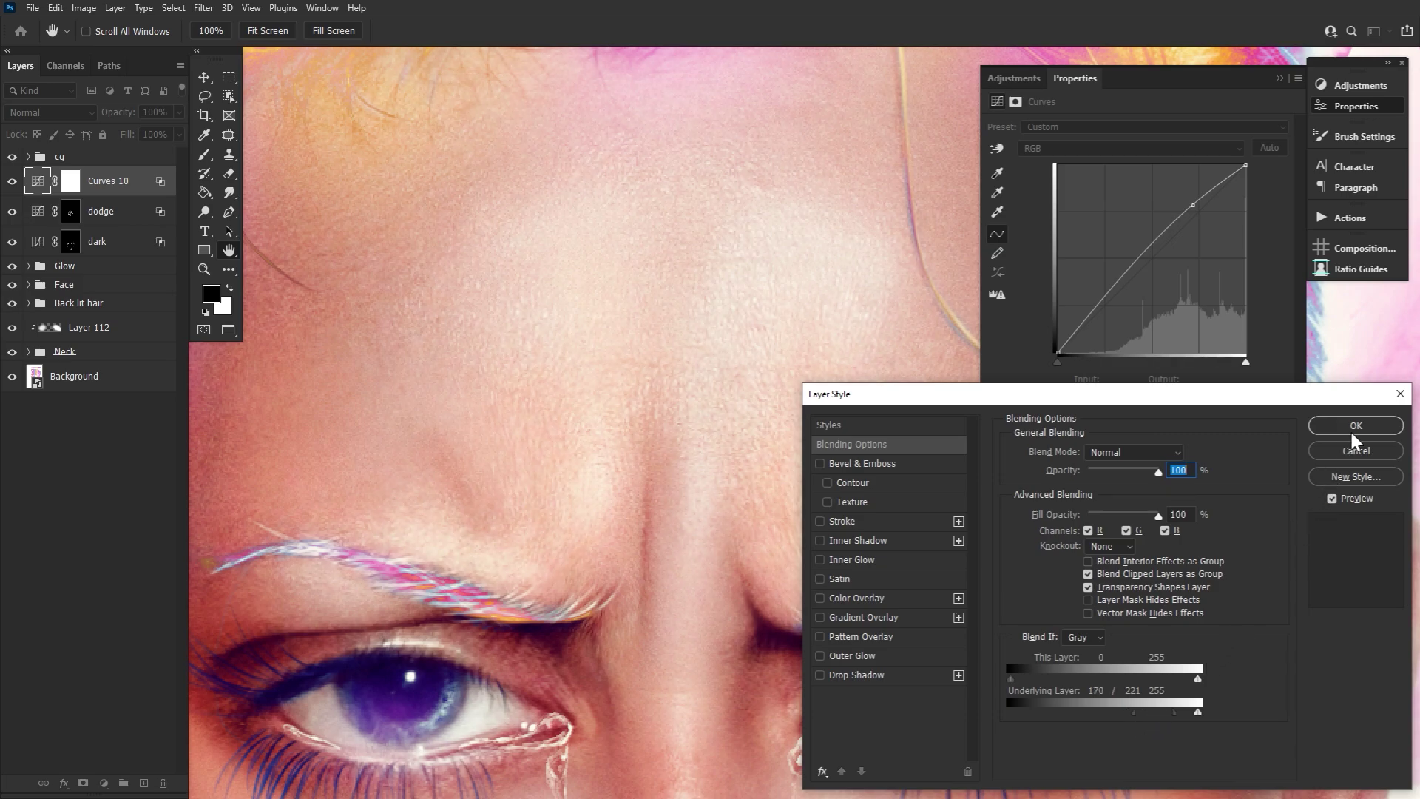
{"action": "left_click", "coordinate": [1345, 499]}
{"action": "left_click", "coordinate": [1345, 499]}
Step: Lower the upper half of the split Underlying Layer black slider, apply the blending, and compare the face with and without the new Curves layer
{"action": "left_click_drag", "start_coordinate": [1175, 716], "coordinate": [1146, 722]}
{"action": "left_click", "coordinate": [1351, 499]}
{"action": "left_click", "coordinate": [1351, 497]}
{"action": "left_click", "coordinate": [1354, 426]}
{"action": "left_click", "coordinate": [12, 184]}
{"action": "left_click", "coordinate": [12, 184]}
Step: Invert the new Curves layer's mask to black and ready the Brush tool for painting on it
{"action": "left_click", "coordinate": [68, 187]}
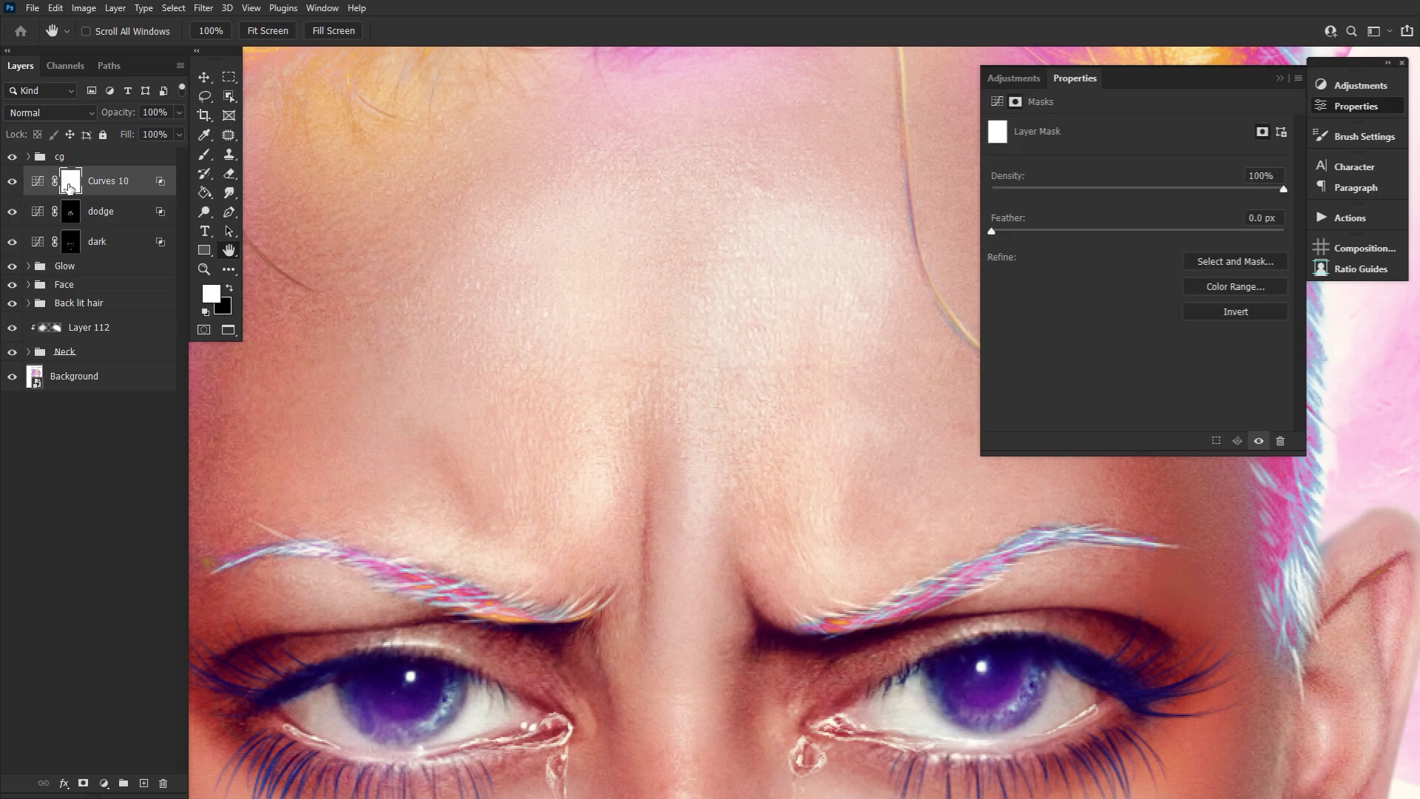
{"action": "key", "text": "ctrl+i"}
{"action": "left_click", "coordinate": [204, 156]}
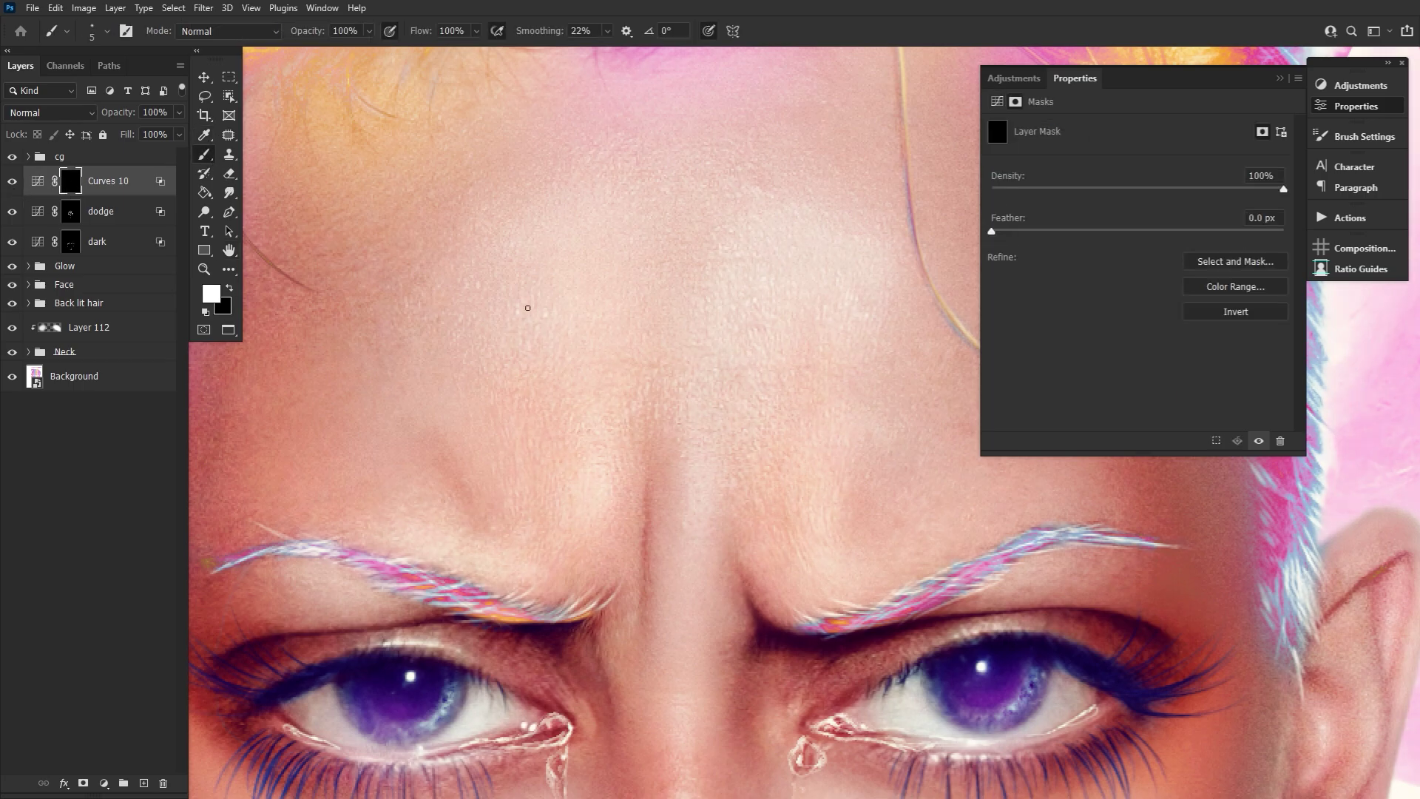
Step: Paint white on the new Curves layer's mask over the forehead and brow highlights, varying the brush size
{"action": "left_click", "coordinate": [1361, 109]}
{"action": "key", "text": "bracketright"}
{"action": "key", "text": "bracketright"}
{"action": "key", "text": "bracketright"}
{"action": "key", "text": "bracketright"}
{"action": "key", "text": "bracketright"}
{"action": "key", "text": "bracketright"}
{"action": "key", "text": "bracketright"}
{"action": "key", "text": "bracketright"}
{"action": "key", "text": "bracketright"}
{"action": "key", "text": "bracketright"}
{"action": "key", "text": "bracketright"}
{"action": "key", "text": "bracketright"}
{"action": "key", "text": "bracketright"}
{"action": "key", "text": "bracketright"}
{"action": "key", "text": "bracketright"}
{"action": "left_click_drag", "start_coordinate": [844, 570], "coordinate": [722, 228]}
{"action": "key", "text": "bracketleft"}
{"action": "key", "text": "bracketleft"}
{"action": "key", "text": "bracketleft"}
{"action": "key", "text": "bracketleft"}
{"action": "key", "text": "bracketleft"}
{"action": "key", "text": "bracketleft"}
{"action": "key", "text": "bracketleft"}
{"action": "left_click_drag", "start_coordinate": [595, 483], "coordinate": [566, 320]}
{"action": "key", "text": "bracketright"}
{"action": "key", "text": "bracketright"}
{"action": "key", "text": "bracketright"}
{"action": "key", "text": "bracketright"}
{"action": "key", "text": "bracketright"}
{"action": "left_click_drag", "start_coordinate": [402, 424], "coordinate": [488, 160]}
{"action": "key", "text": "bracketleft"}
{"action": "key", "text": "bracketleft"}
{"action": "key", "text": "bracketleft"}
{"action": "key", "text": "bracketleft"}
{"action": "key", "text": "bracketleft"}
{"action": "key", "text": "bracketleft"}
{"action": "left_click_drag", "start_coordinate": [795, 746], "coordinate": [787, 615]}
Step: Continue painting the new Curves layer's mask white with the canvas rotated, covering the forehead and nose highlights with larger brush sizes
{"action": "key", "text": "bracketright"}
{"action": "key", "text": "r"}
{"action": "mouse_move", "coordinate": [725, 222]}
{"action": "left_mouse_down"}
{"action": "mouse_move", "coordinate": [616, 525]}
{"action": "mouse_move", "coordinate": [590, 365]}
{"action": "left_mouse_up"}
{"action": "key", "text": "bracketleft"}
{"action": "key", "text": "bracketleft"}
{"action": "left_click_drag", "start_coordinate": [444, 111], "coordinate": [533, 512]}
{"action": "key", "text": "bracketright"}
{"action": "key", "text": "bracketright"}
{"action": "key", "text": "bracketright"}
{"action": "left_click_drag", "start_coordinate": [429, 743], "coordinate": [599, 308]}
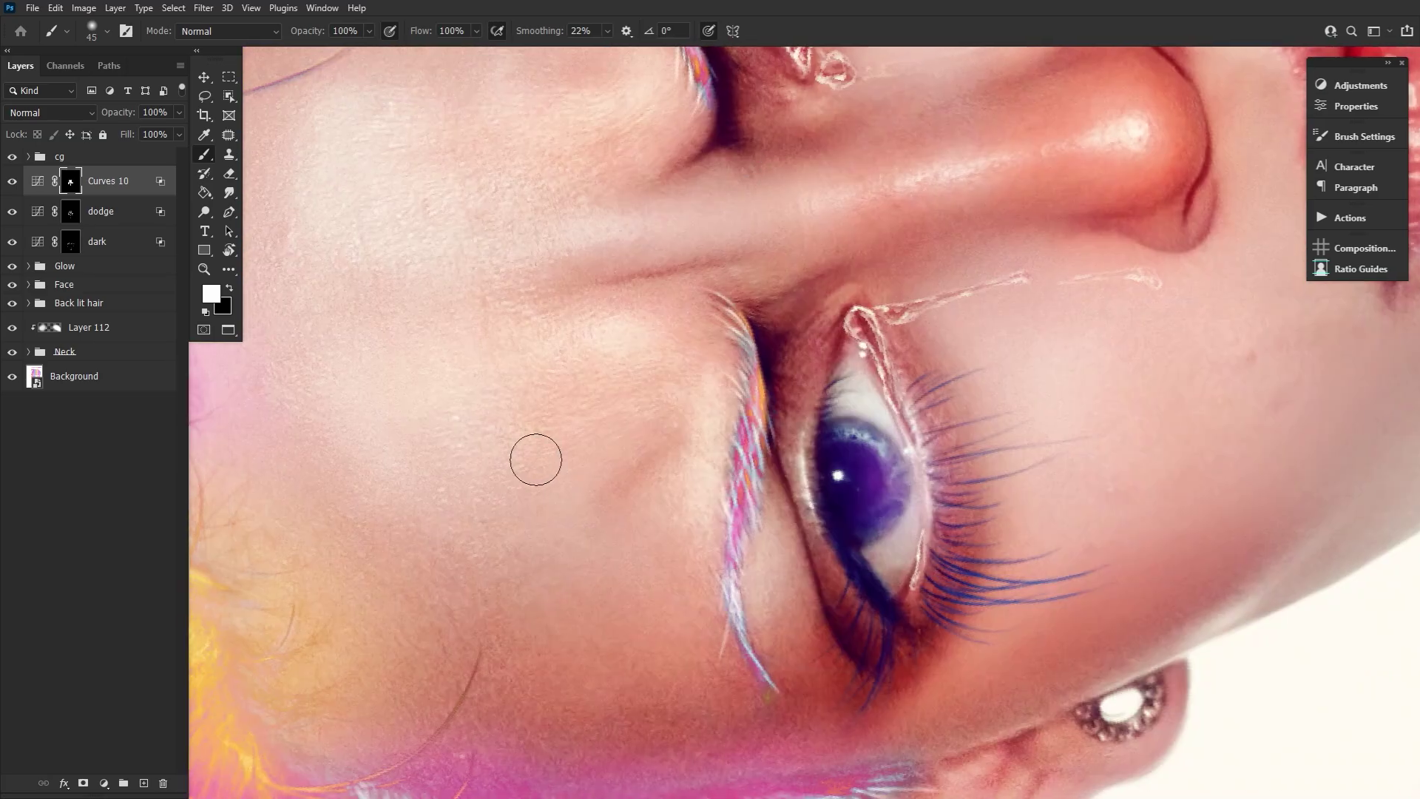
{"action": "left_click_drag", "start_coordinate": [1085, 287], "coordinate": [453, 607]}
{"action": "key", "text": "bracketright"}
{"action": "left_click_drag", "start_coordinate": [920, 542], "coordinate": [910, 355]}
{"action": "key", "text": "bracketright"}
{"action": "key", "text": "bracketright"}
{"action": "left_click_drag", "start_coordinate": [200, 540], "coordinate": [858, 311]}
{"action": "key", "text": "bracketright"}
{"action": "key", "text": "bracketright"}
{"action": "left_click_drag", "start_coordinate": [815, 250], "coordinate": [809, 592]}
Step: View the whole face and compare it with and without the Curves 10 layer
{"action": "key", "text": "Escape"}
{"action": "left_click", "coordinate": [204, 269]}
{"action": "key", "text": "ctrl+0"}
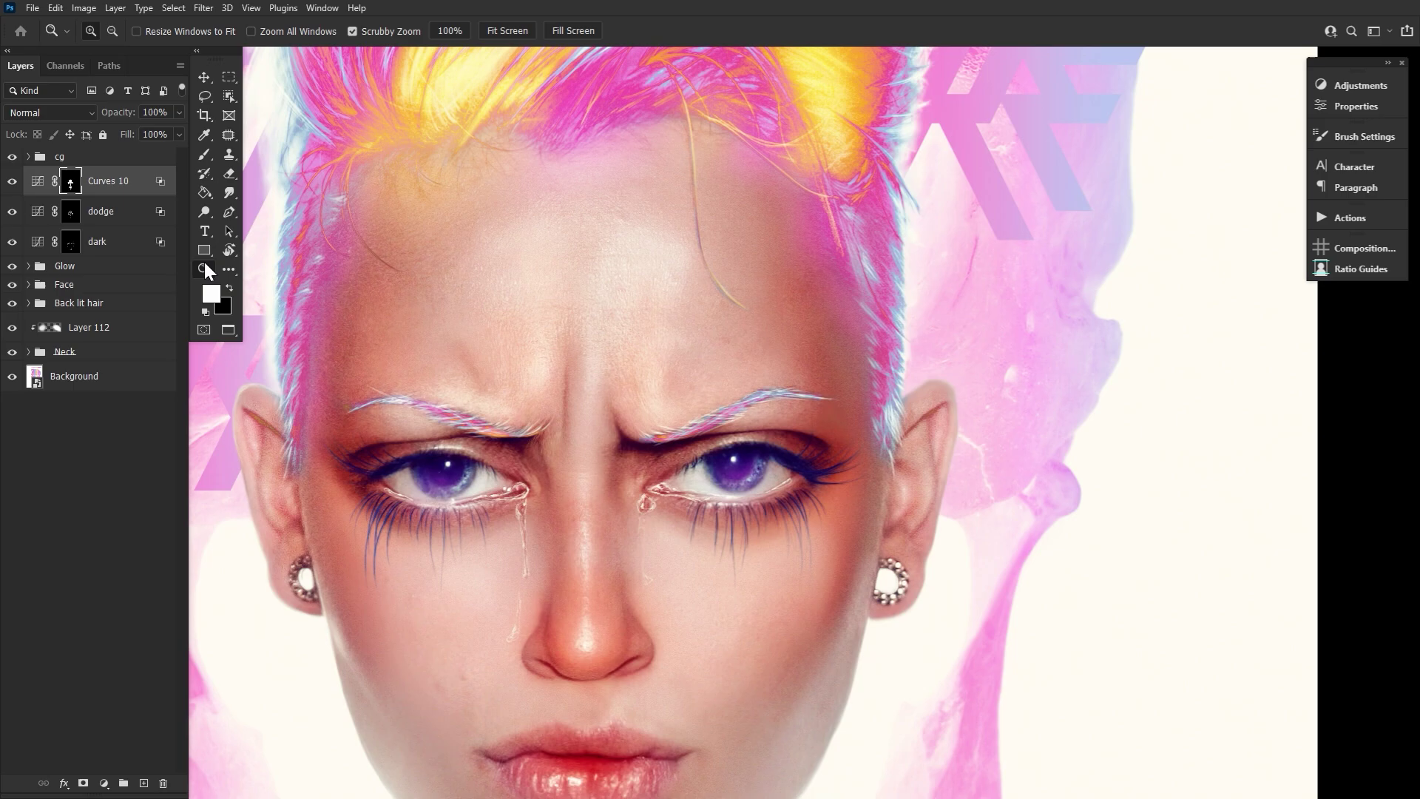
{"action": "left_click", "coordinate": [12, 181]}
{"action": "left_click", "coordinate": [11, 181]}
Step: Base a skin-texture brush on the 90 px Soft Round tip, with 50% hardness and 12% spacing
{"action": "left_click", "coordinate": [203, 151]}
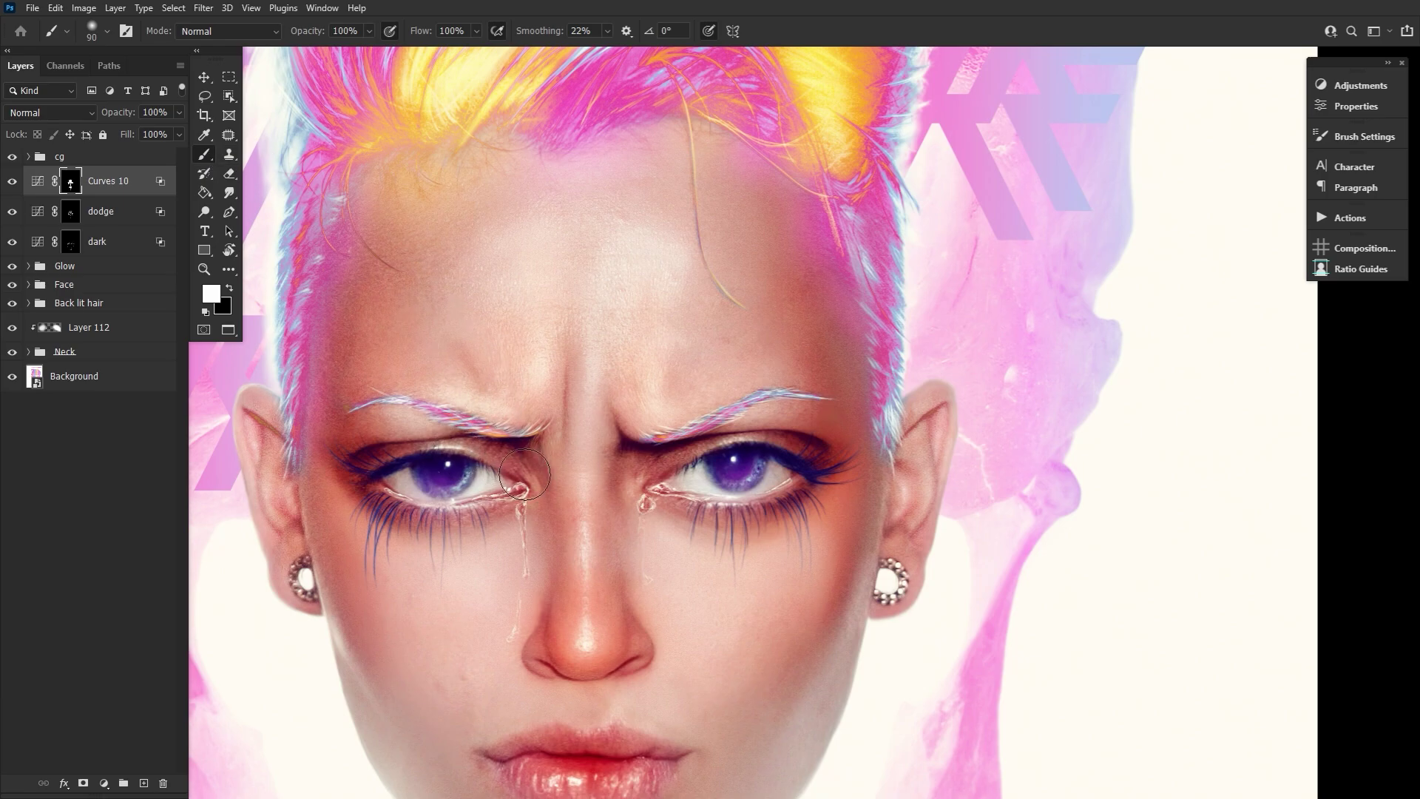
{"action": "left_click", "coordinate": [92, 28]}
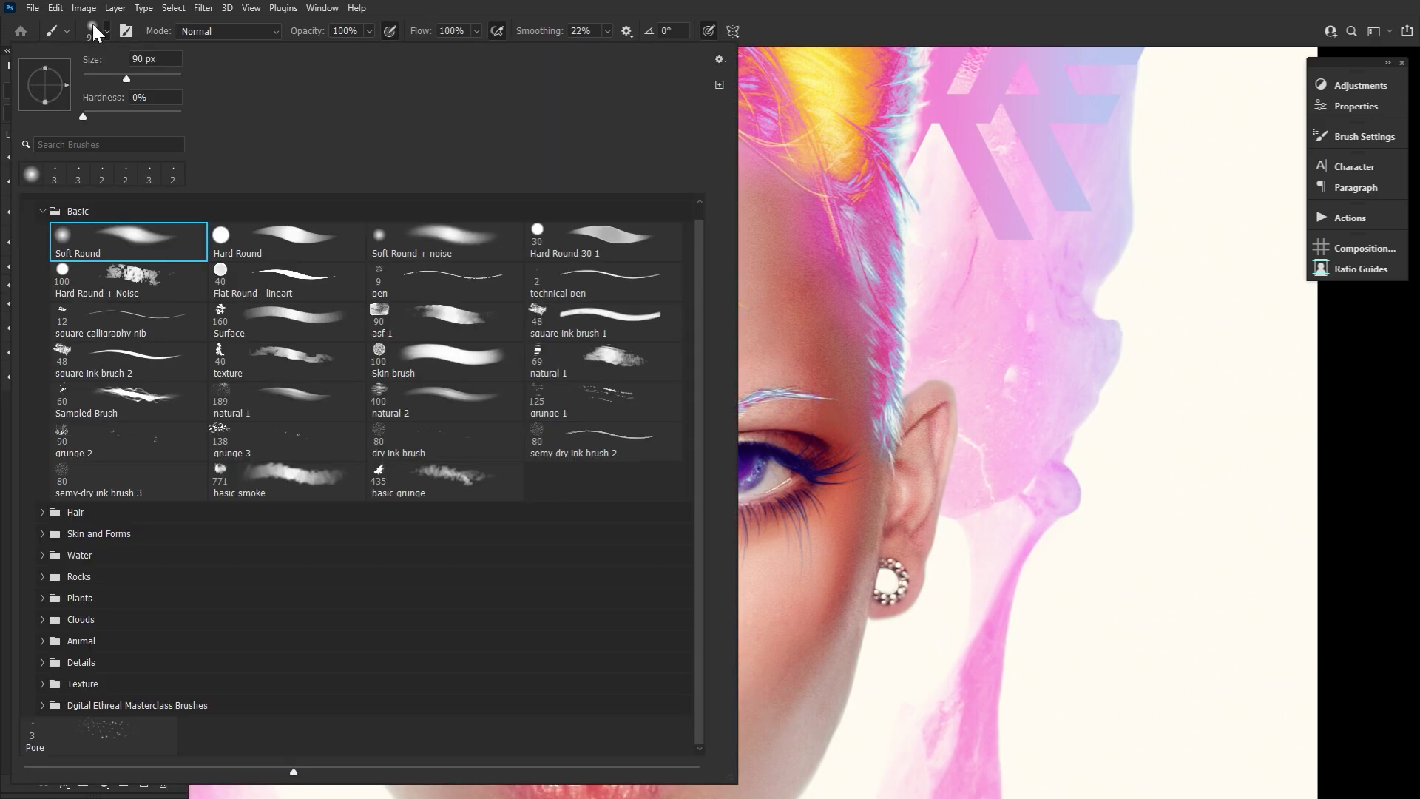
{"action": "double_click", "coordinate": [150, 249]}
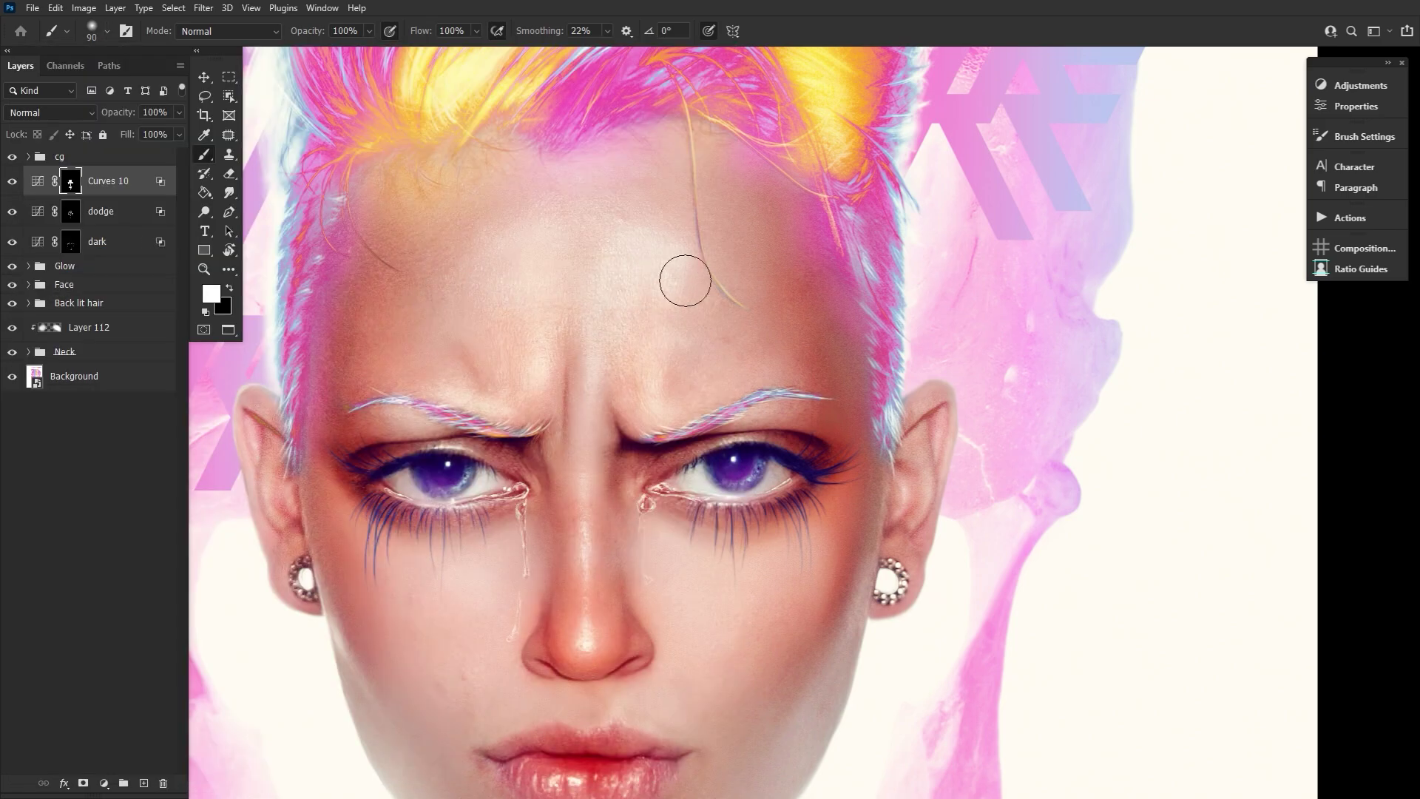
{"action": "left_click", "coordinate": [1342, 136]}
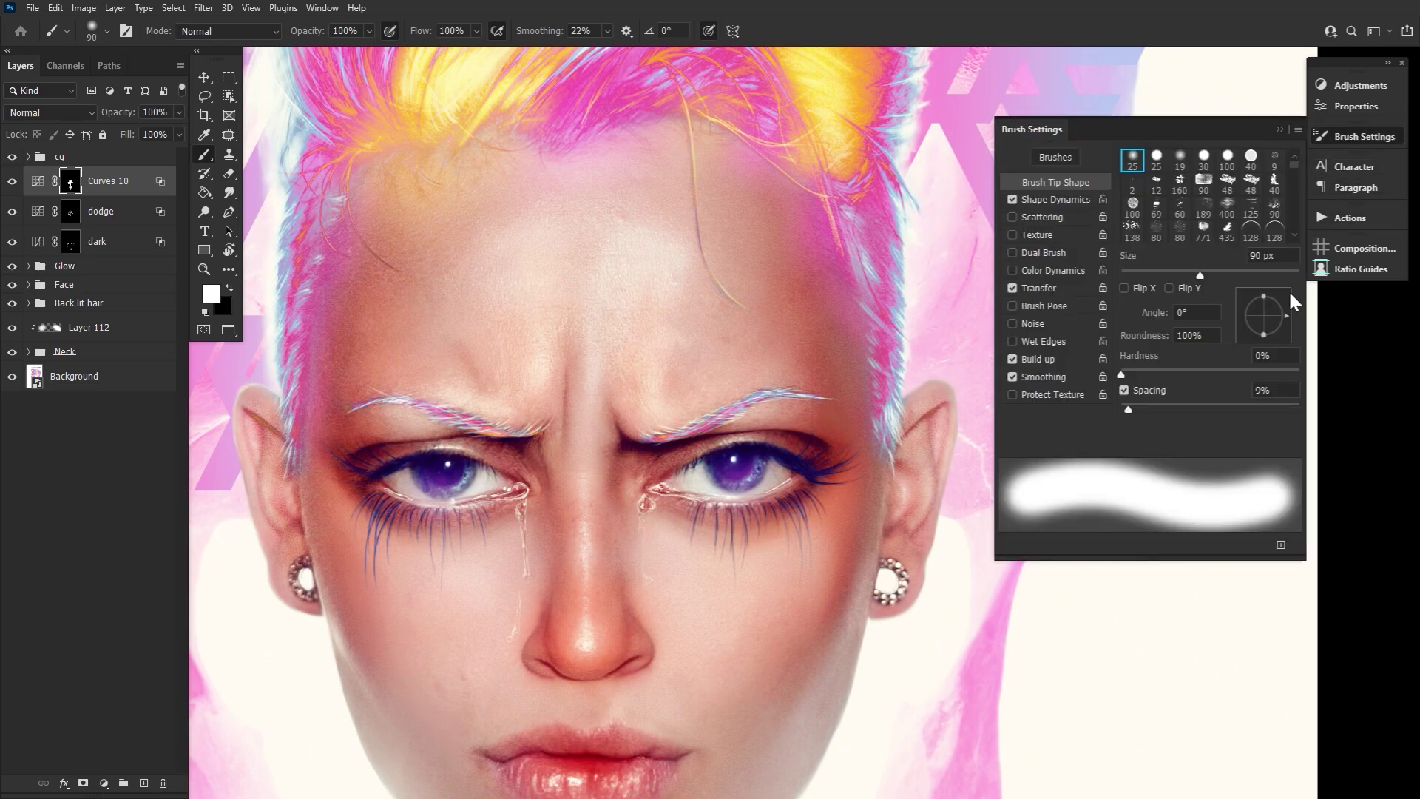
{"action": "type", "text": "50"}
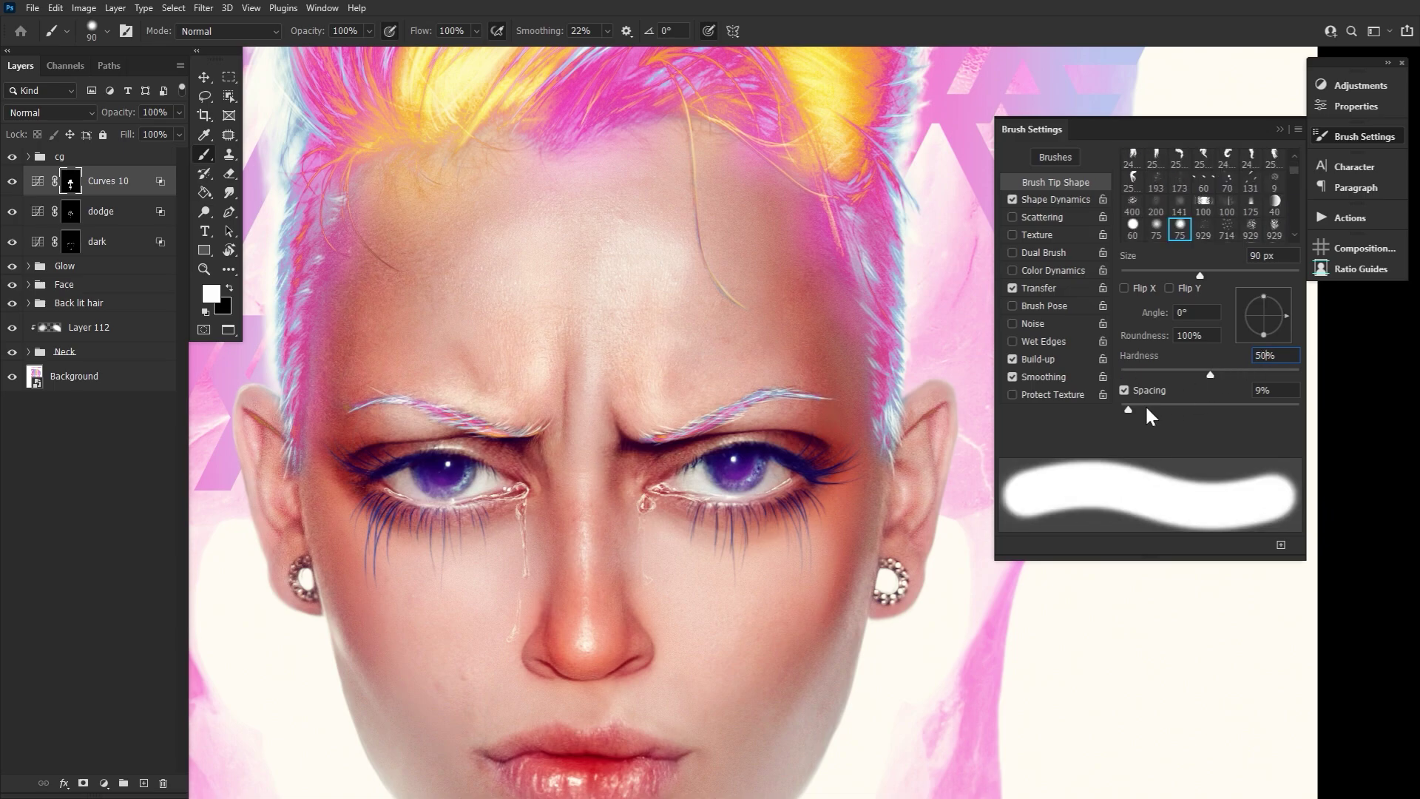
{"action": "left_click_drag", "start_coordinate": [1130, 410], "coordinate": [1131, 411]}
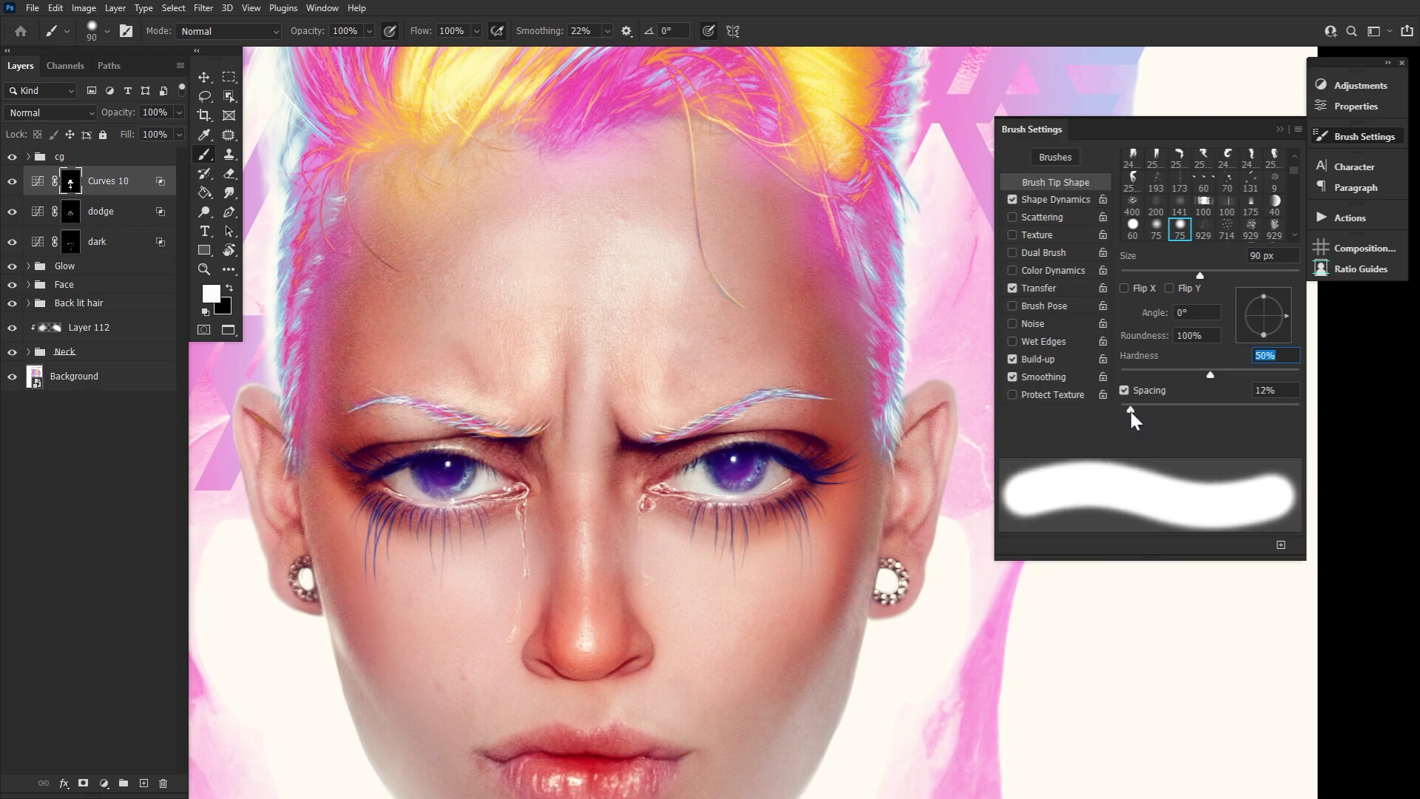
Step: Set the brush's Shape Dynamics to 100% size jitter, 51% angle jitter and 48% roundness jitter
{"action": "left_click", "coordinate": [1066, 201]}
{"action": "left_click_drag", "start_coordinate": [1147, 170], "coordinate": [1337, 188]}
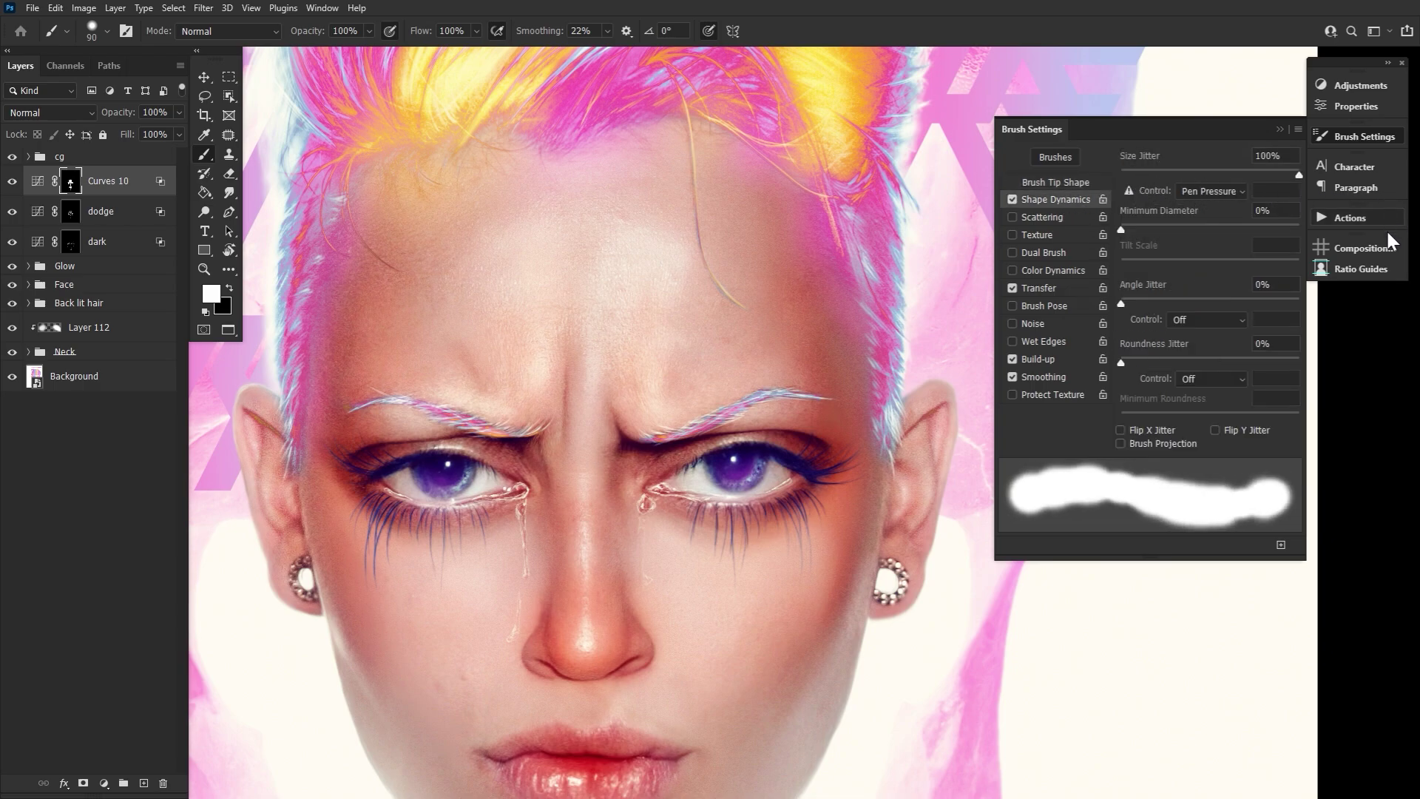
{"action": "left_click", "coordinate": [1212, 300]}
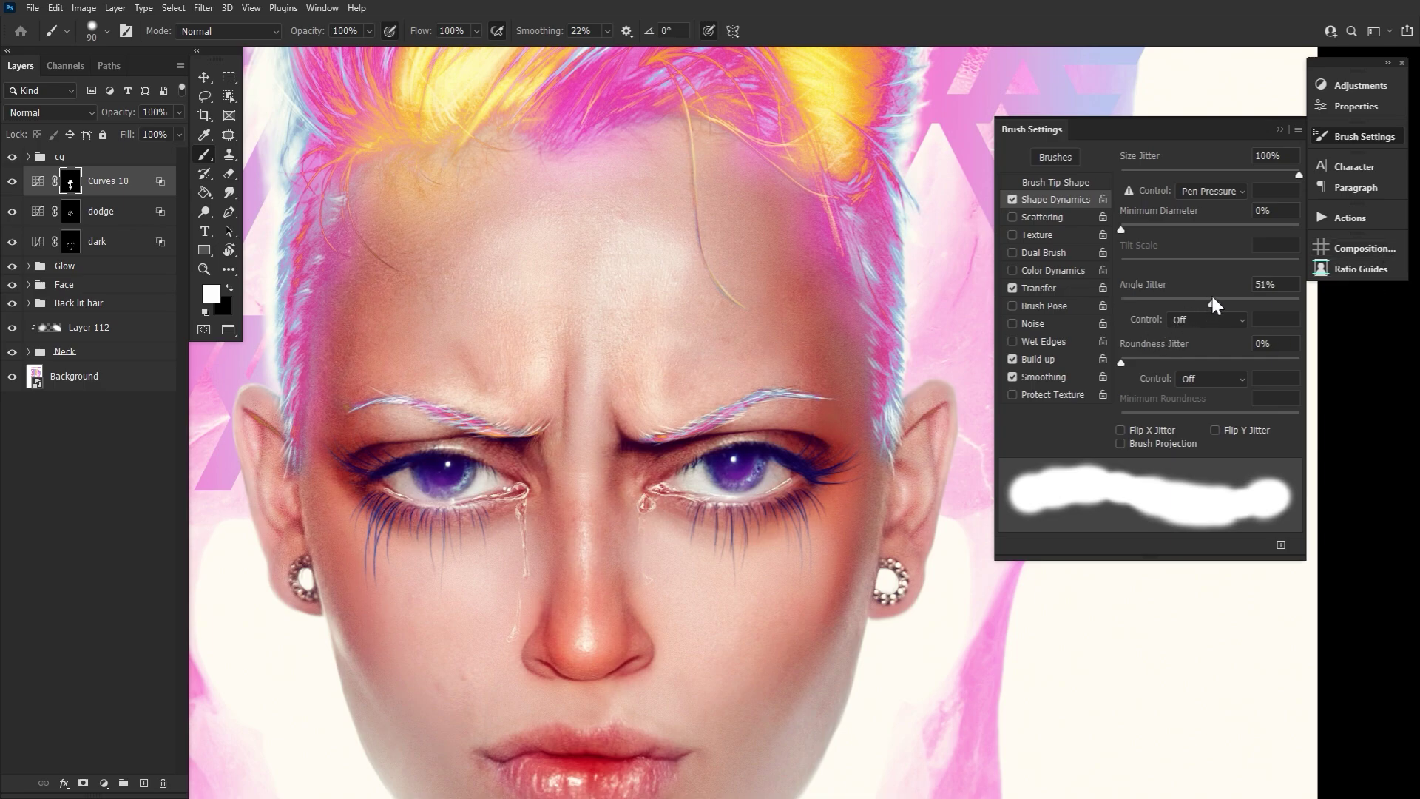
{"action": "left_click", "coordinate": [1206, 361]}
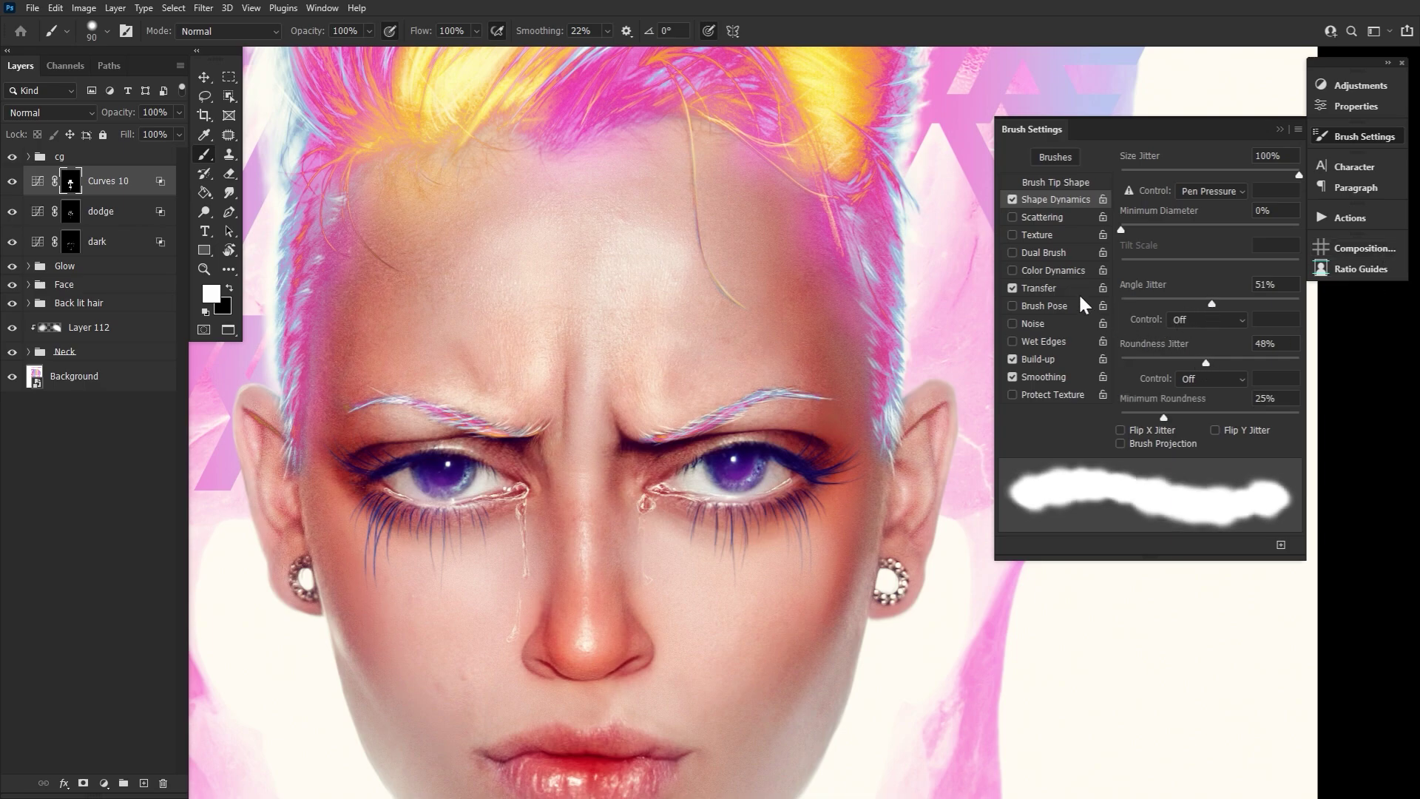
Step: Enable Scattering at 1000% and save the brush as a new preset with its size captured
{"action": "left_click", "coordinate": [1049, 218]}
{"action": "left_click_drag", "start_coordinate": [1122, 175], "coordinate": [1315, 176]}
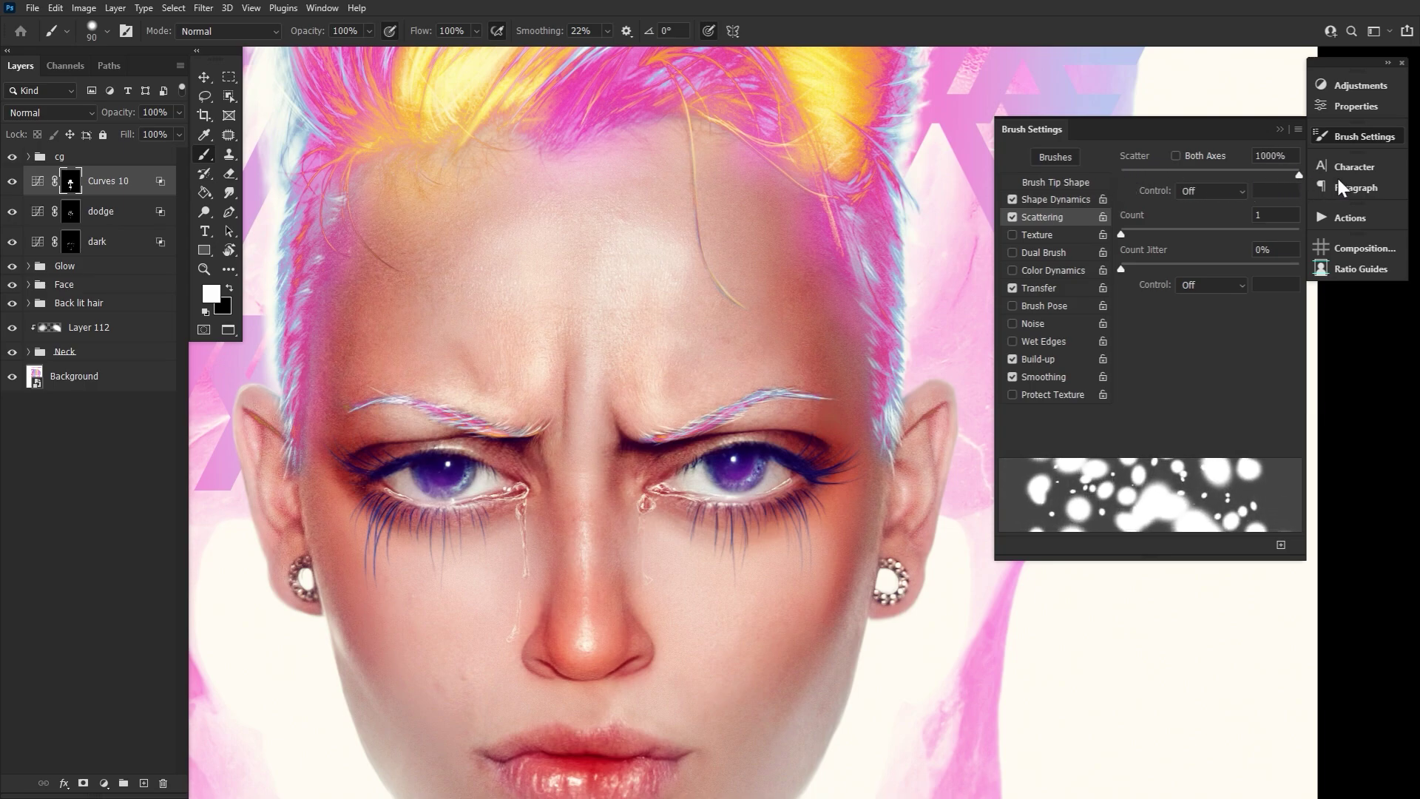
{"action": "left_click", "coordinate": [1359, 137]}
{"action": "left_click", "coordinate": [1359, 138]}
{"action": "left_click", "coordinate": [1280, 551]}
{"action": "mouse_move", "coordinate": [316, 637]}
{"action": "left_mouse_down"}
{"action": "mouse_move", "coordinate": [459, 605]}
{"action": "mouse_move", "coordinate": [716, 403]}
{"action": "left_mouse_up"}
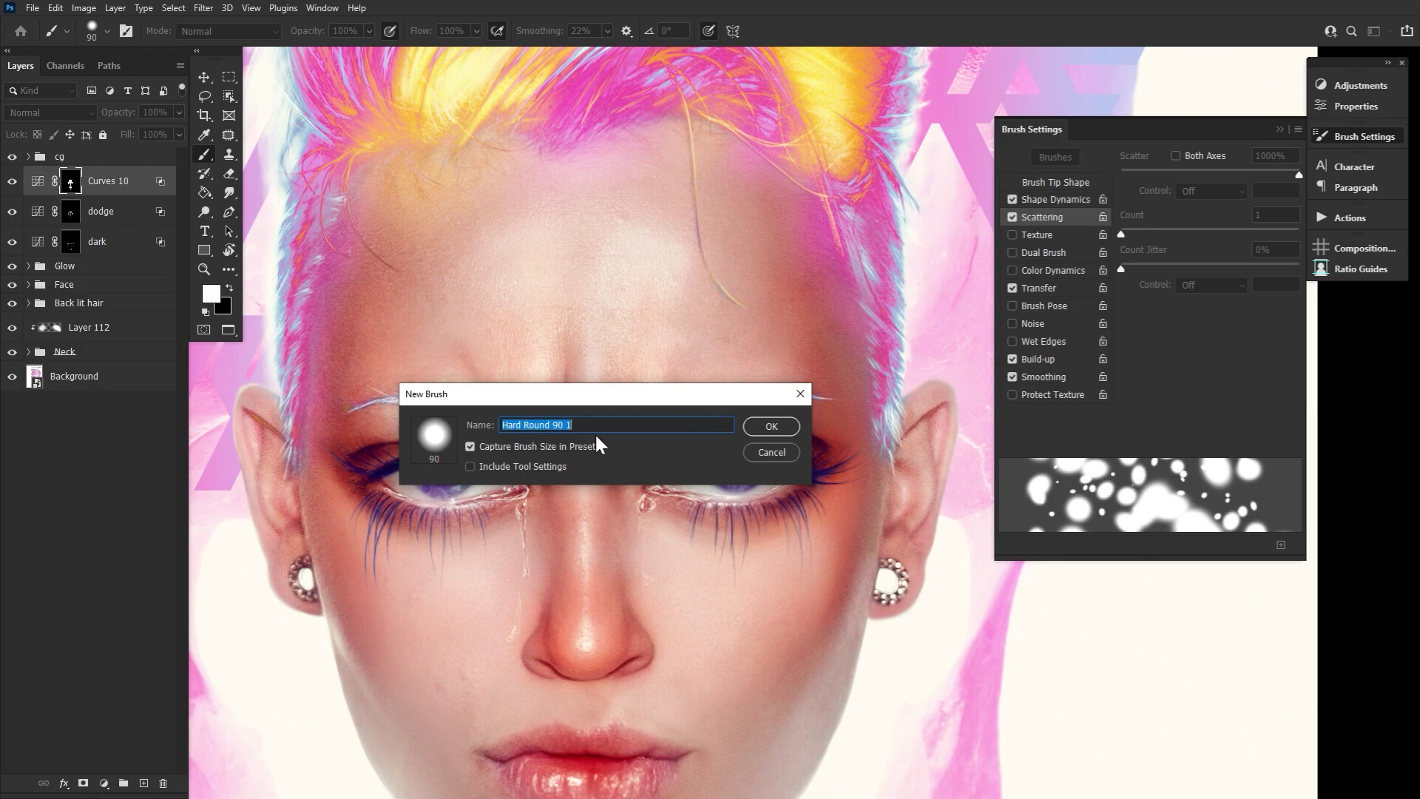
{"action": "left_click", "coordinate": [775, 426]}
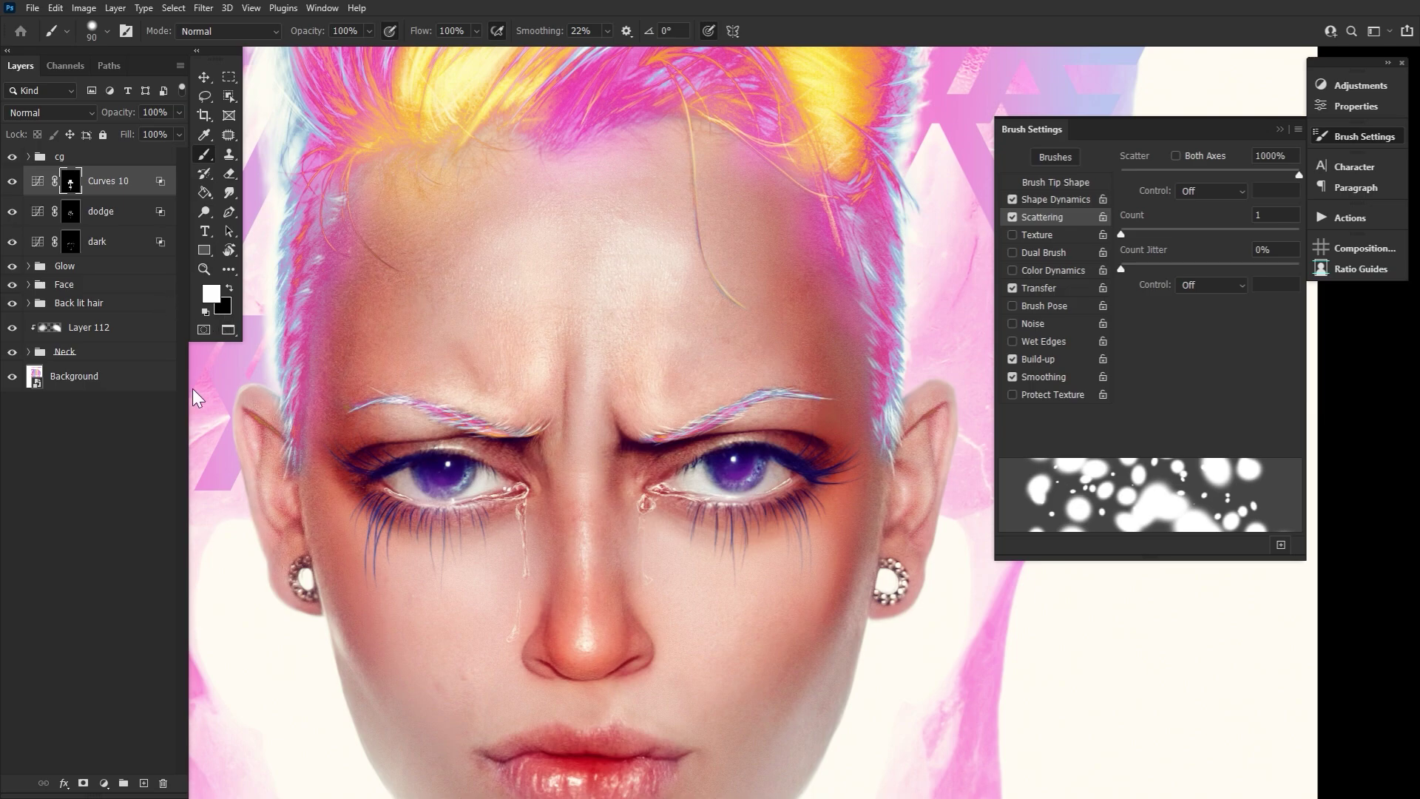
Step: Add an empty layer above Curves 10 and set its blend mode to Overlay
{"action": "left_click", "coordinate": [145, 783]}
{"action": "key", "text": "x"}
{"action": "left_click", "coordinate": [82, 114]}
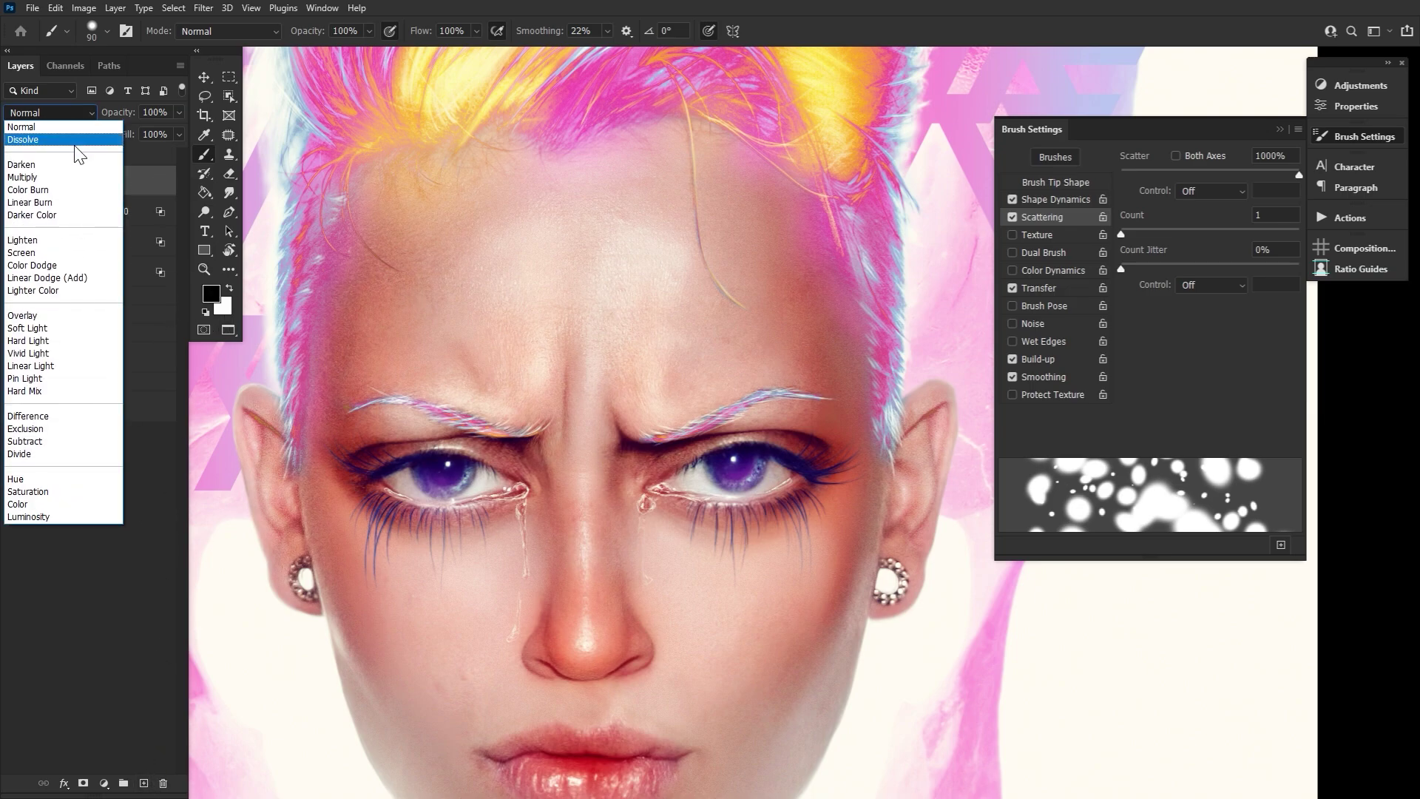
{"action": "left_click", "coordinate": [74, 315]}
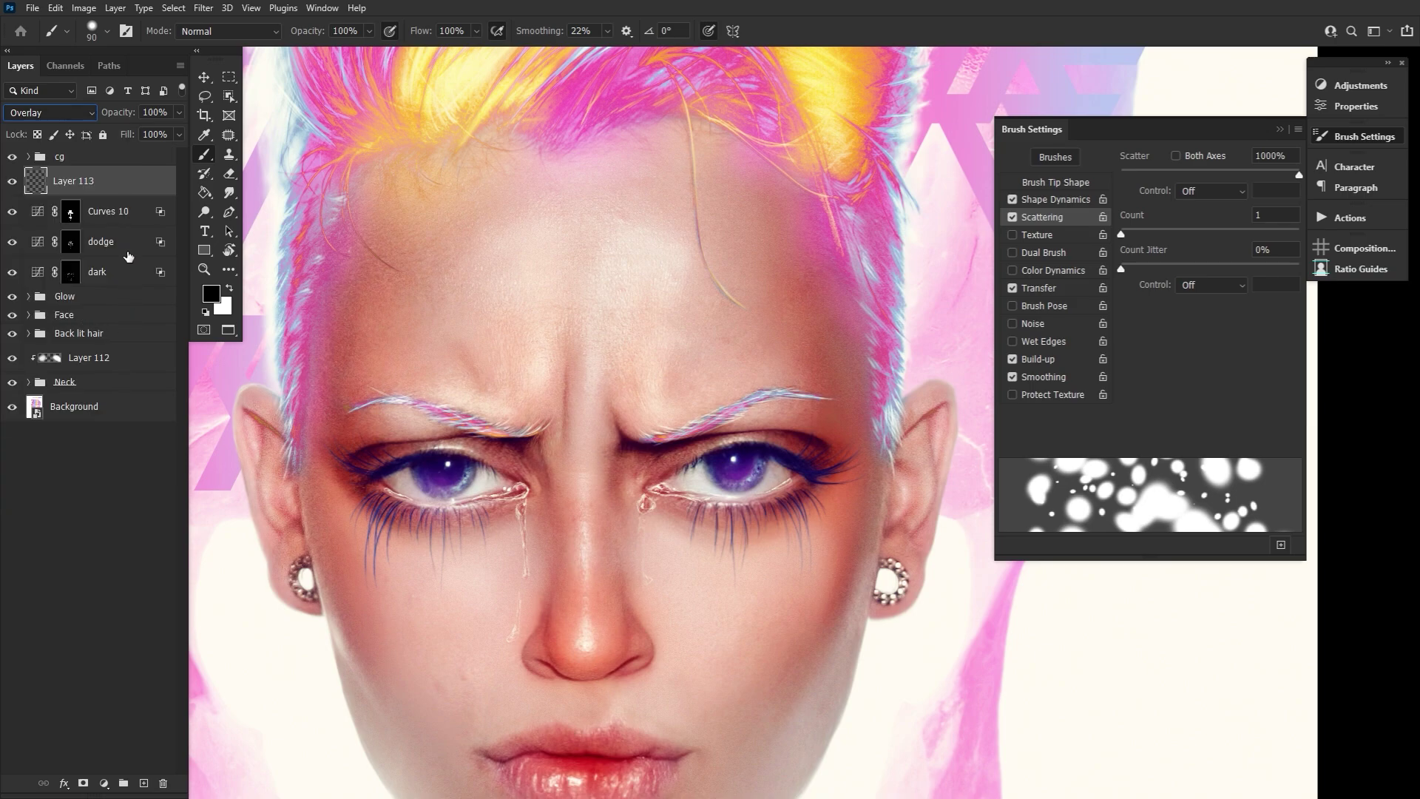
Step: Limit the Overlay layer to brighter areas by splitting its Blend If Underlying Layer black slider to 80 / 161
{"action": "double_click", "coordinate": [155, 180]}
{"action": "left_click_drag", "start_coordinate": [1009, 712], "coordinate": [1132, 711]}
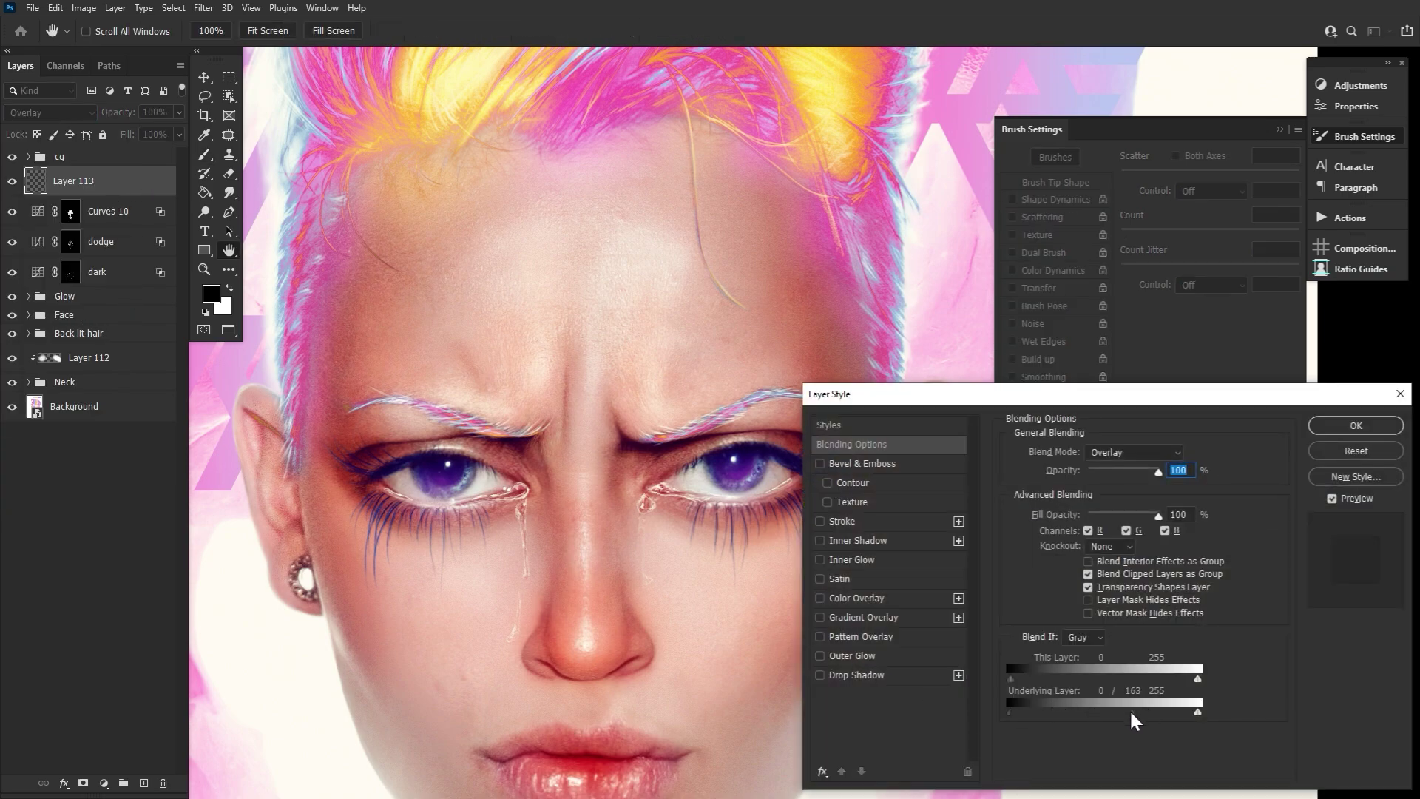
{"action": "left_click_drag", "start_coordinate": [1043, 713], "coordinate": [1074, 725]}
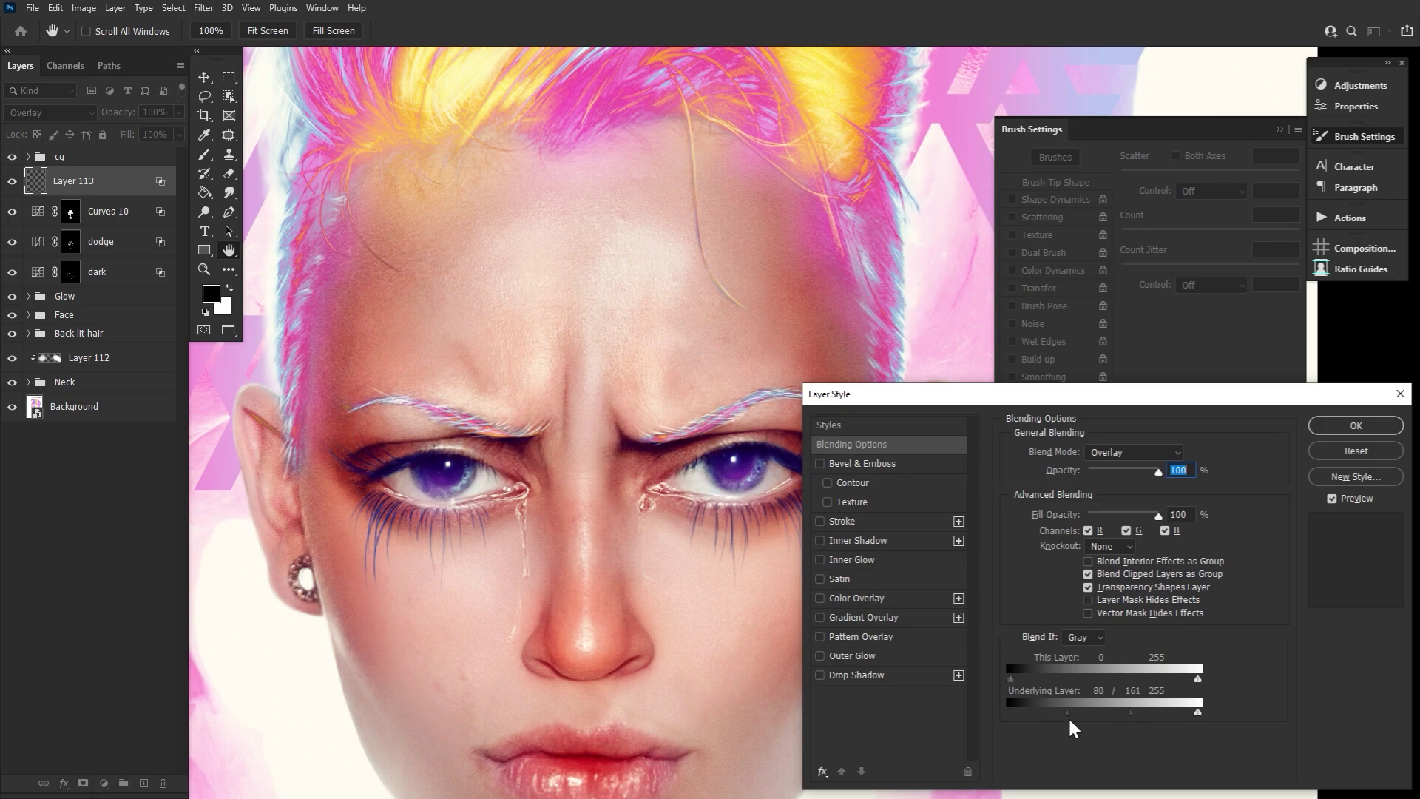
{"action": "left_click", "coordinate": [1315, 432]}
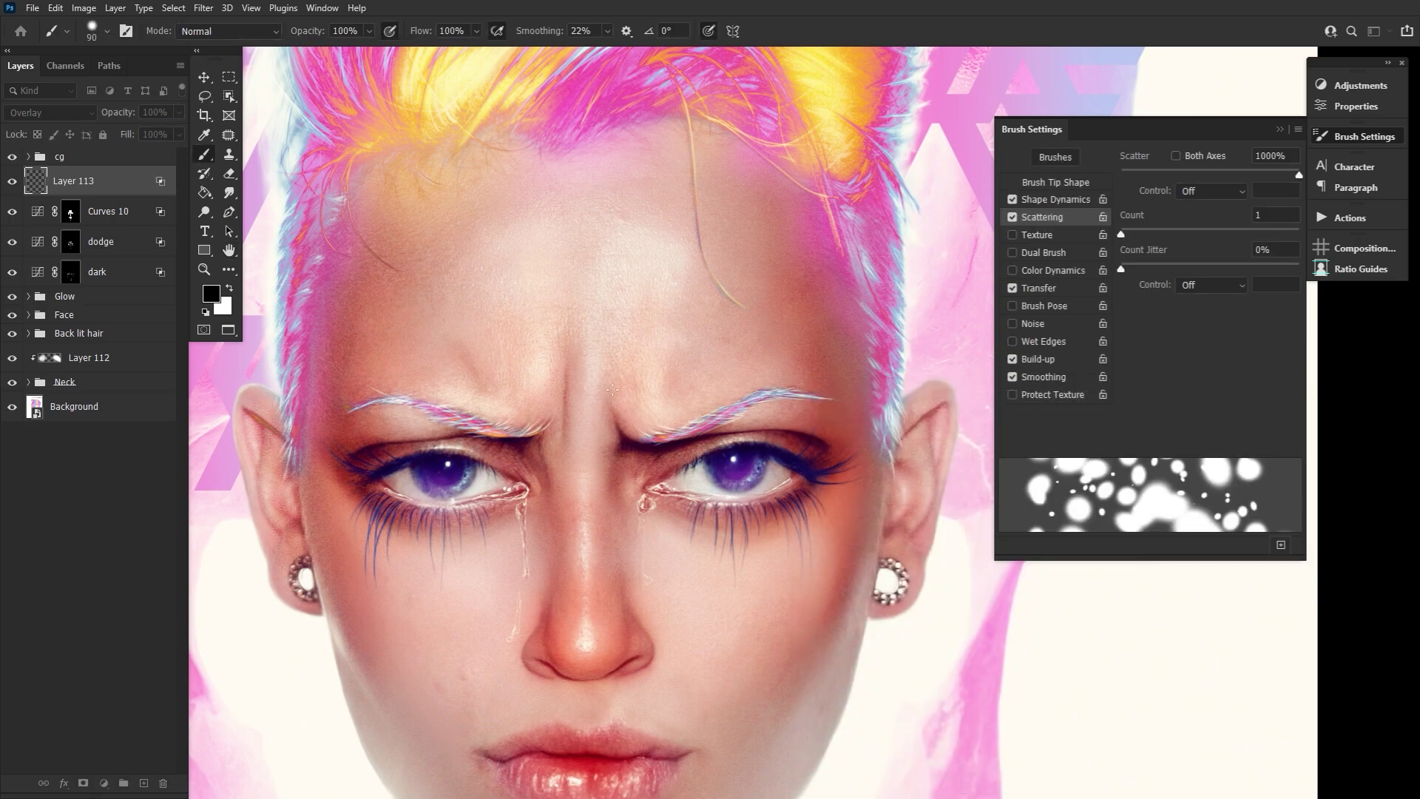
Step: Shrink the scatter brush to 3 px, make white the painting colour, and undo a test stroke near the eye
{"action": "key", "text": "bracketleft"}
{"action": "key", "text": "bracketleft"}
{"action": "key", "text": "bracketleft"}
{"action": "key", "text": "bracketleft"}
{"action": "key", "text": "bracketleft"}
{"action": "key", "text": "bracketleft"}
{"action": "key", "text": "bracketleft"}
{"action": "key", "text": "bracketleft"}
{"action": "key", "text": "bracketleft"}
{"action": "key", "text": "bracketleft"}
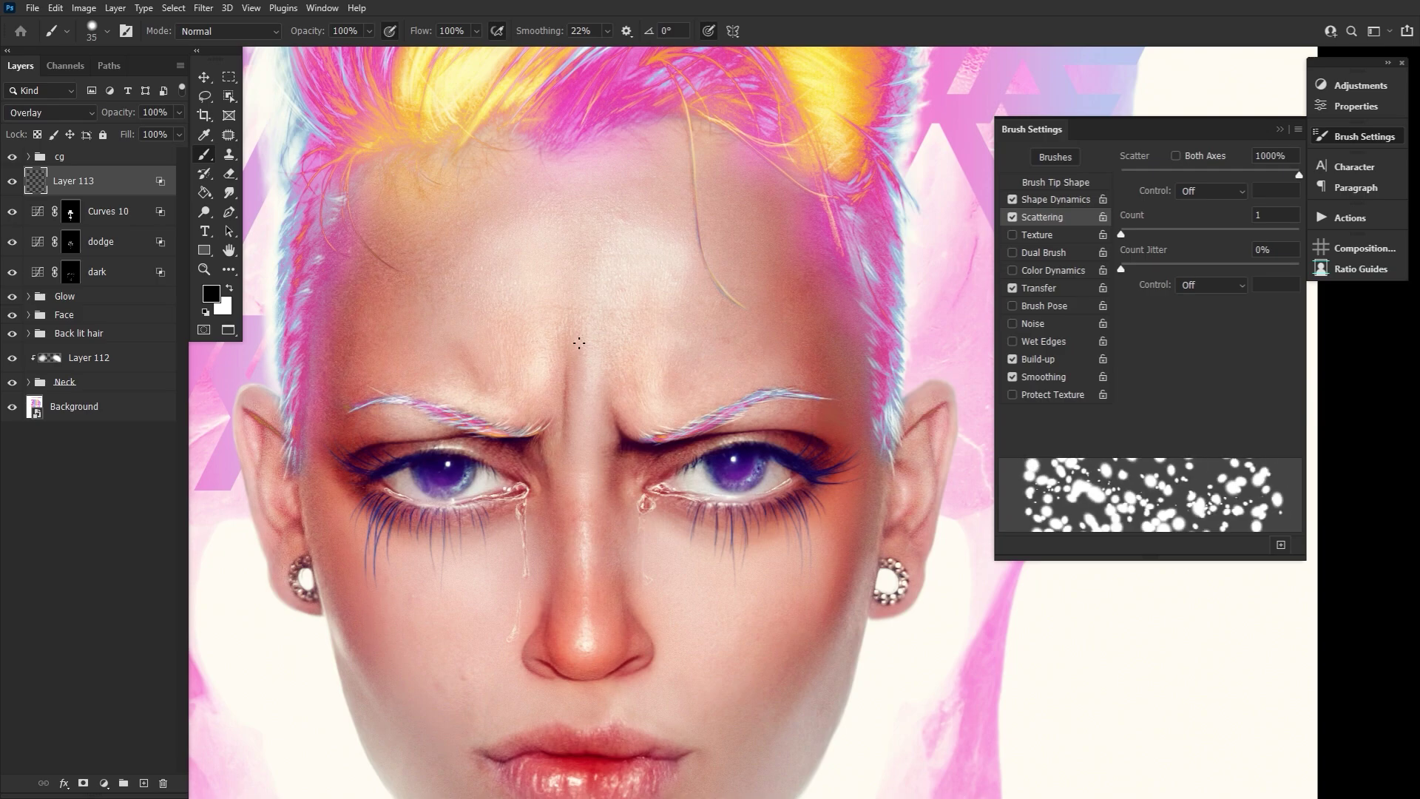
{"action": "key", "text": "bracketleft"}
{"action": "key", "text": "bracketleft"}
{"action": "key", "text": "bracketleft"}
{"action": "key", "text": "bracketleft"}
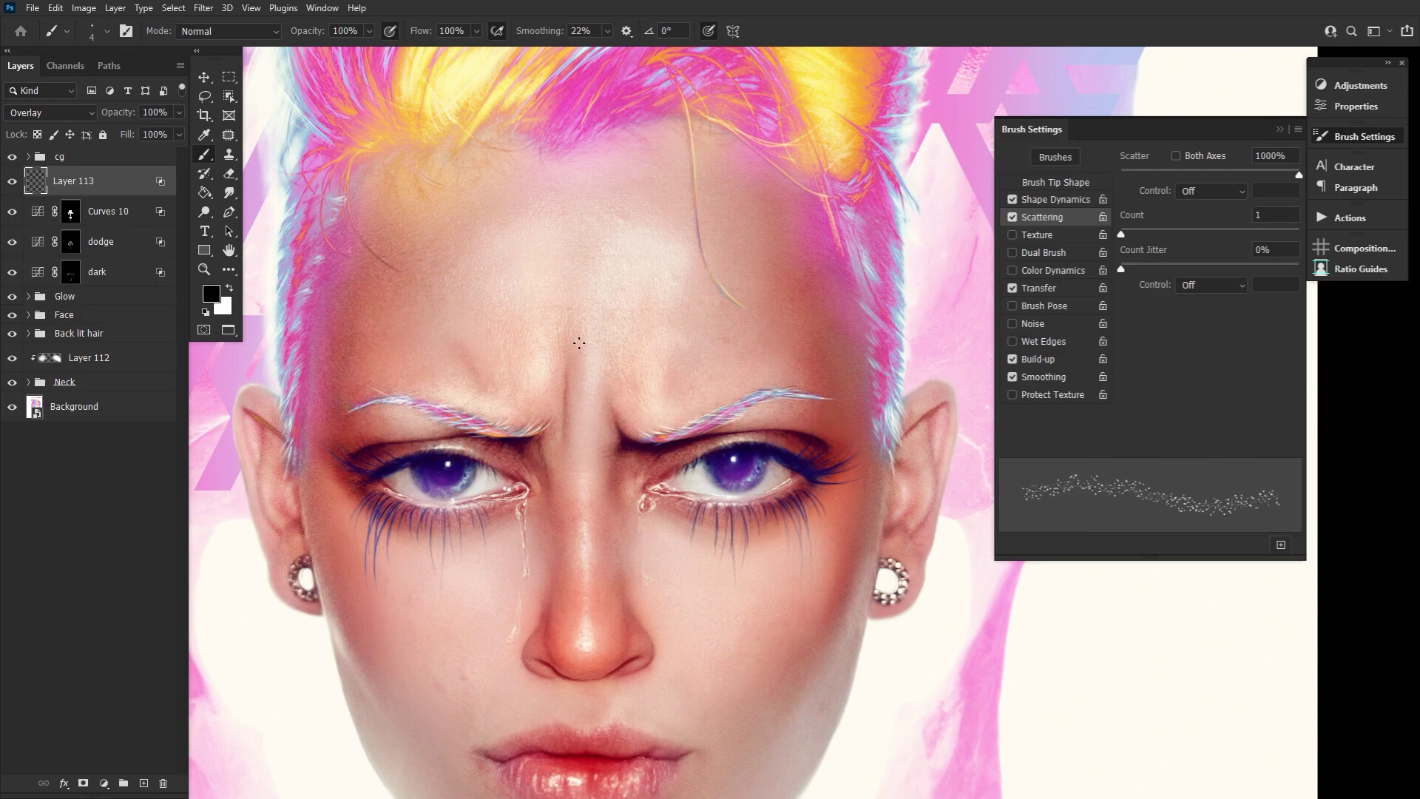
{"action": "key", "text": "bracketleft"}
{"action": "key", "text": "x"}
{"action": "left_click_drag", "start_coordinate": [696, 452], "coordinate": [675, 471]}
{"action": "key", "text": "ctrl+z"}
{"action": "left_click", "coordinate": [1353, 138]}
Step: Paint fine white skin-texture speckles around the eyes and brows on the Overlay layer, rotating the canvas as needed
{"action": "key", "text": "r"}
{"action": "left_click_drag", "start_coordinate": [769, 665], "coordinate": [453, 408]}
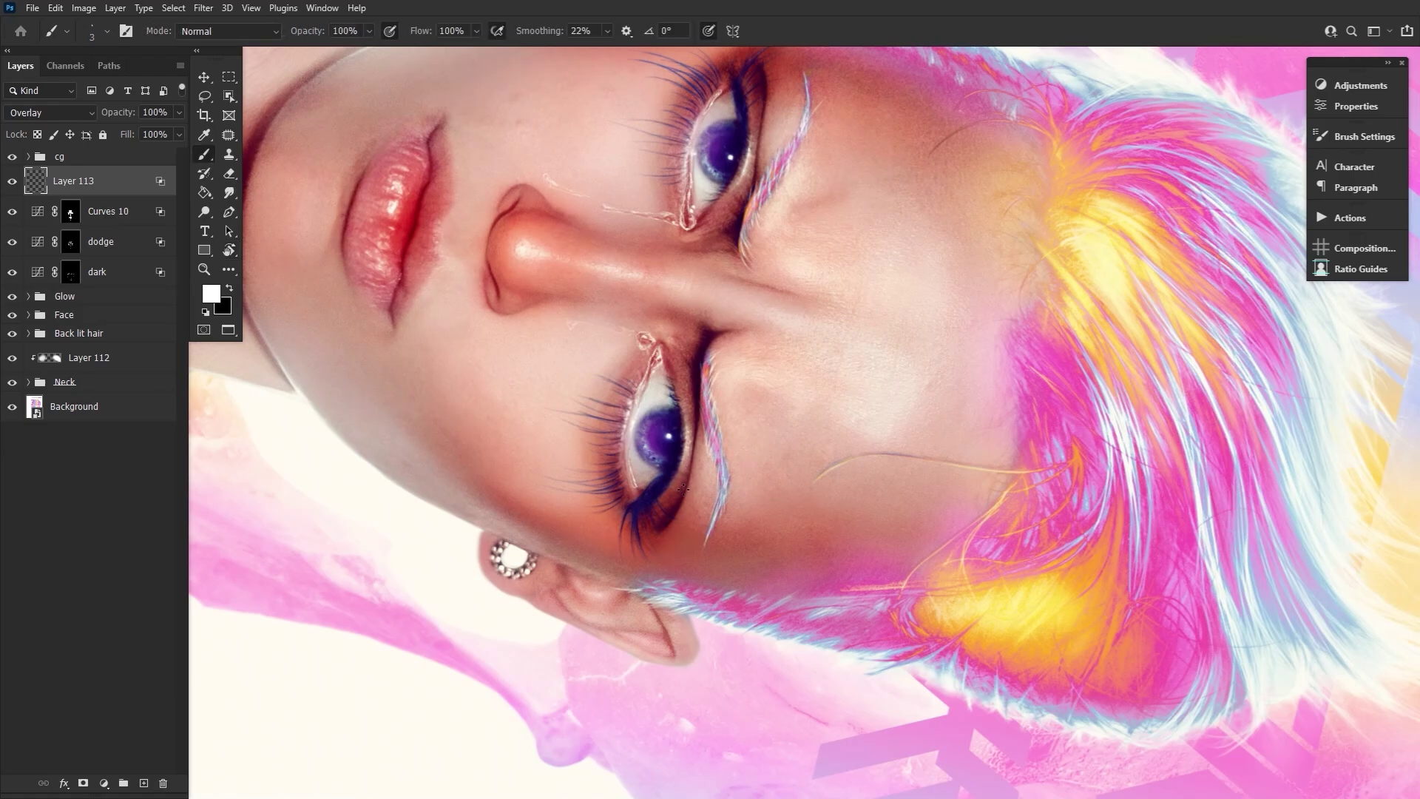
{"action": "mouse_move", "coordinate": [679, 426]}
{"action": "left_mouse_down"}
{"action": "mouse_move", "coordinate": [683, 579]}
{"action": "mouse_move", "coordinate": [807, 241]}
{"action": "left_mouse_up"}
{"action": "key", "text": "r"}
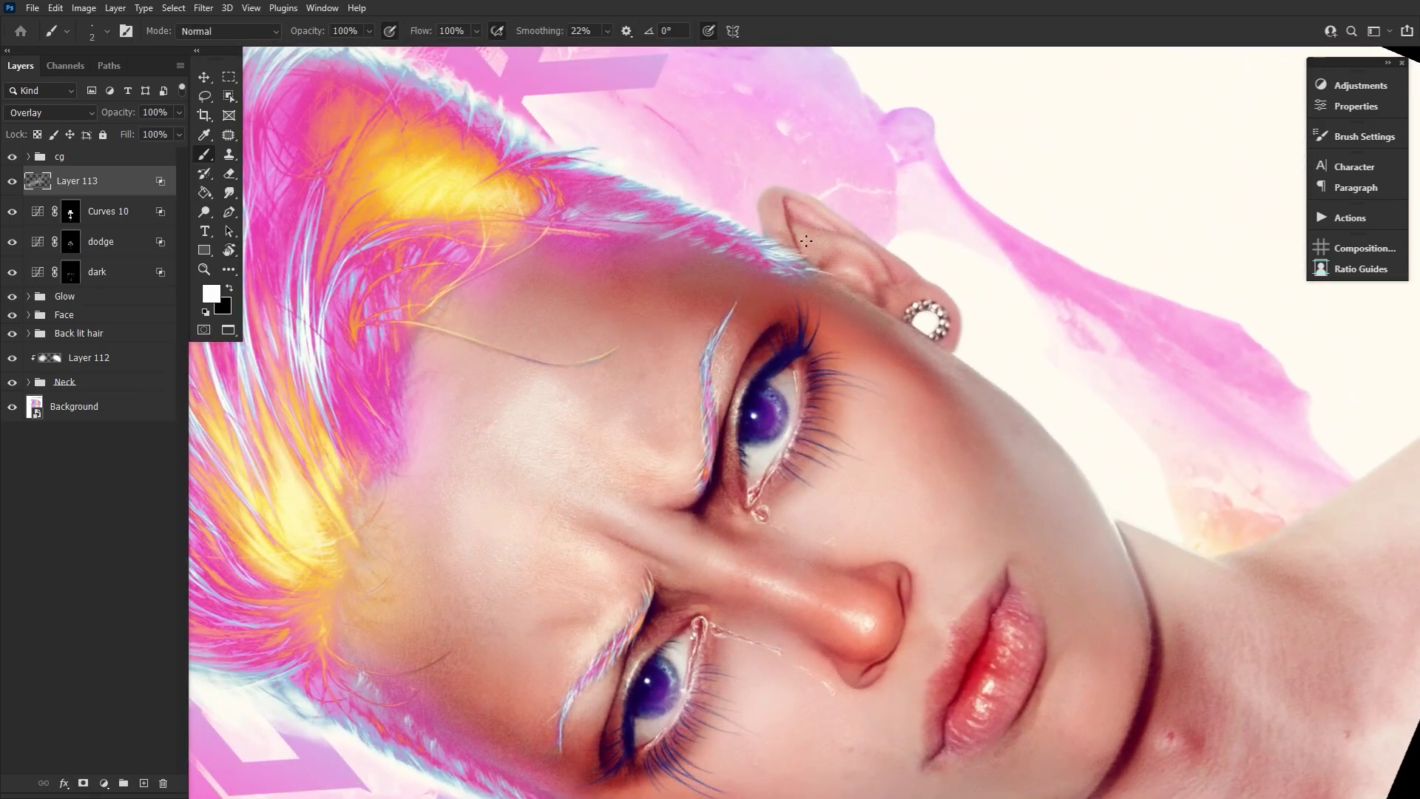
{"action": "left_click_drag", "start_coordinate": [737, 355], "coordinate": [799, 331]}
{"action": "left_click_drag", "start_coordinate": [741, 514], "coordinate": [721, 377]}
{"action": "key", "text": "r"}
{"action": "mouse_move", "coordinate": [857, 634]}
{"action": "left_mouse_down"}
{"action": "mouse_move", "coordinate": [643, 552]}
{"action": "mouse_move", "coordinate": [623, 466]}
{"action": "left_mouse_up"}
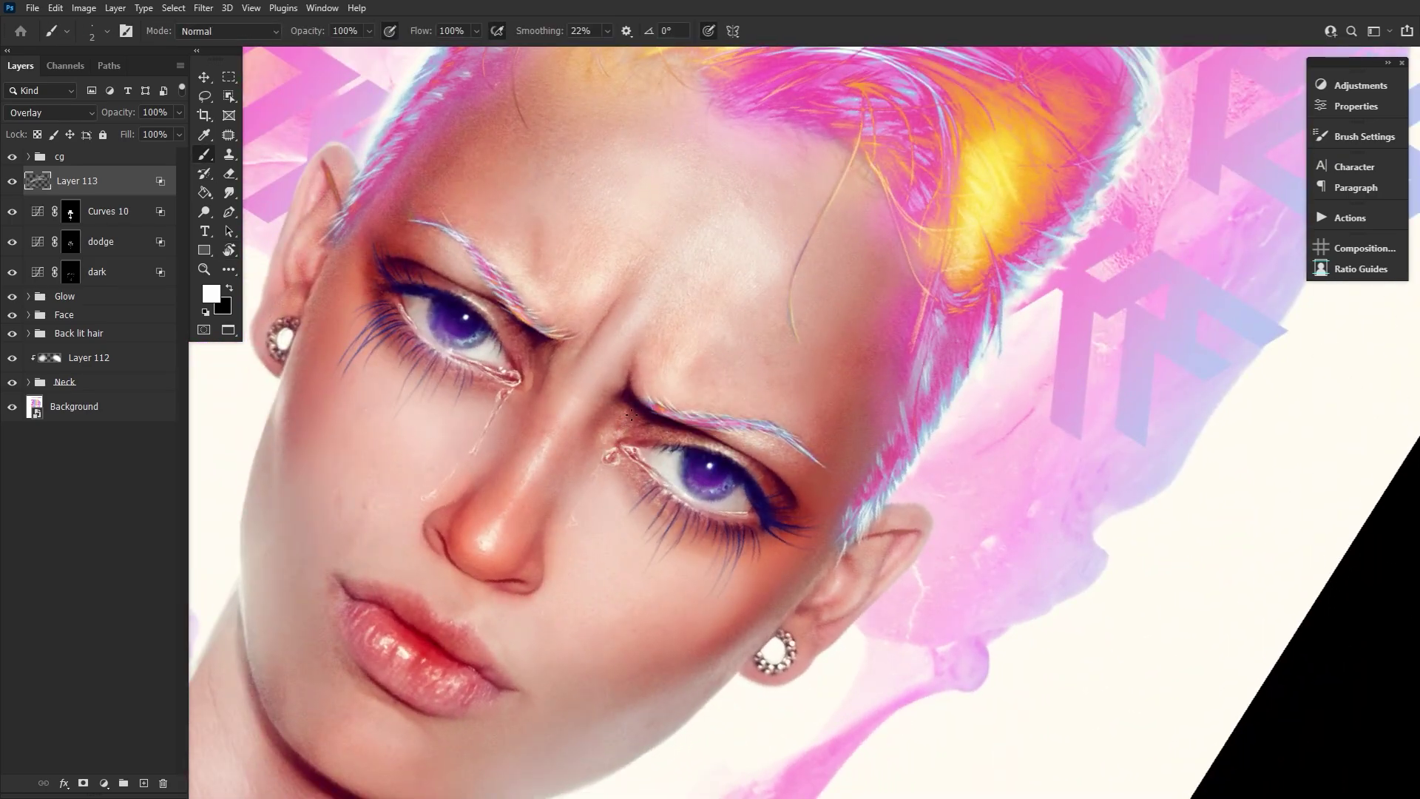
Step: Add more fine white speckles to the facial highlights on the Overlay layer with the 2 px scatter brush
{"action": "key", "text": "r"}
{"action": "left_click_drag", "start_coordinate": [535, 600], "coordinate": [592, 633]}
{"action": "left_click_drag", "start_coordinate": [651, 598], "coordinate": [670, 596]}
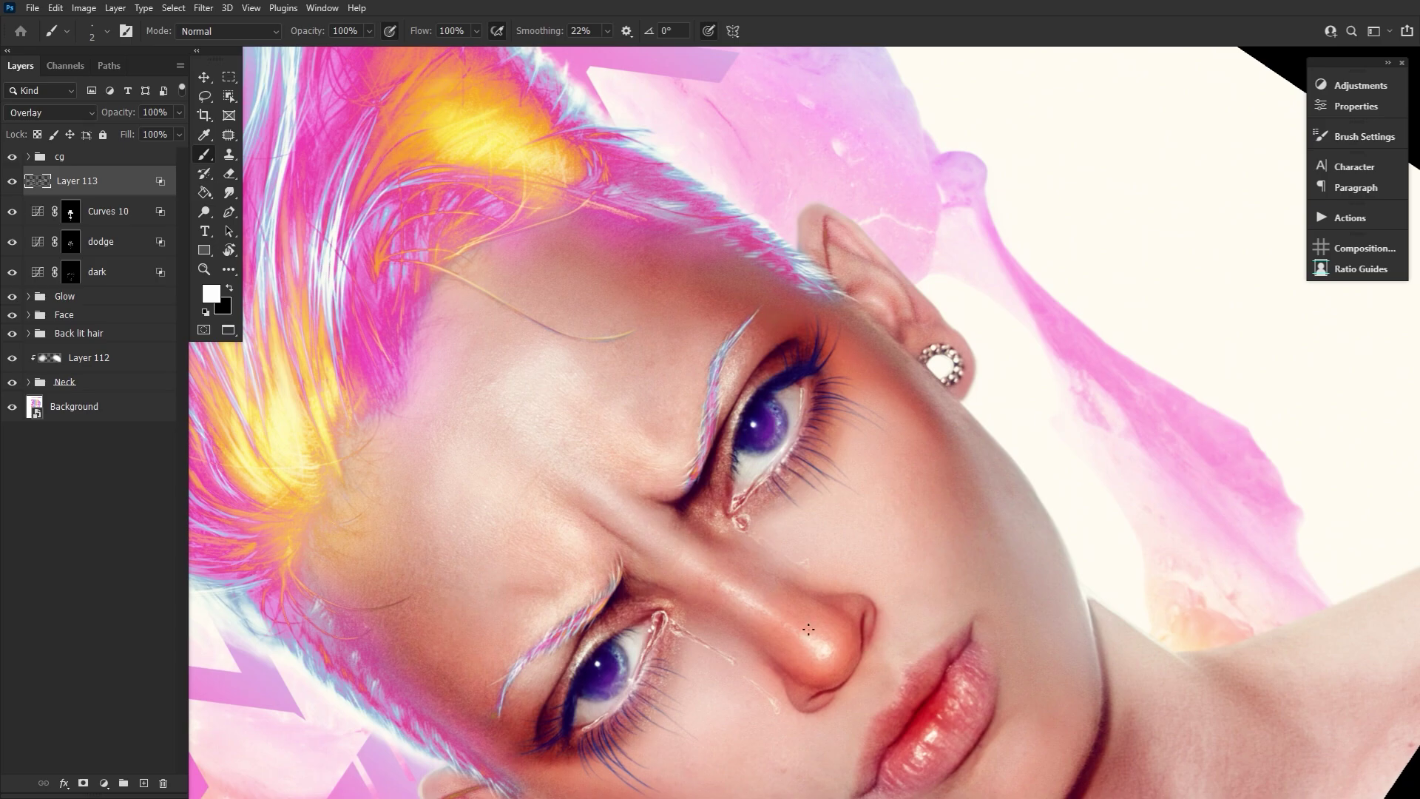
{"action": "key", "text": "r"}
{"action": "mouse_move", "coordinate": [972, 701]}
{"action": "left_mouse_down"}
{"action": "mouse_move", "coordinate": [498, 709]}
{"action": "mouse_move", "coordinate": [448, 674]}
{"action": "left_mouse_up"}
{"action": "key", "text": "space"}
{"action": "left_click_drag", "start_coordinate": [484, 625], "coordinate": [618, 490]}
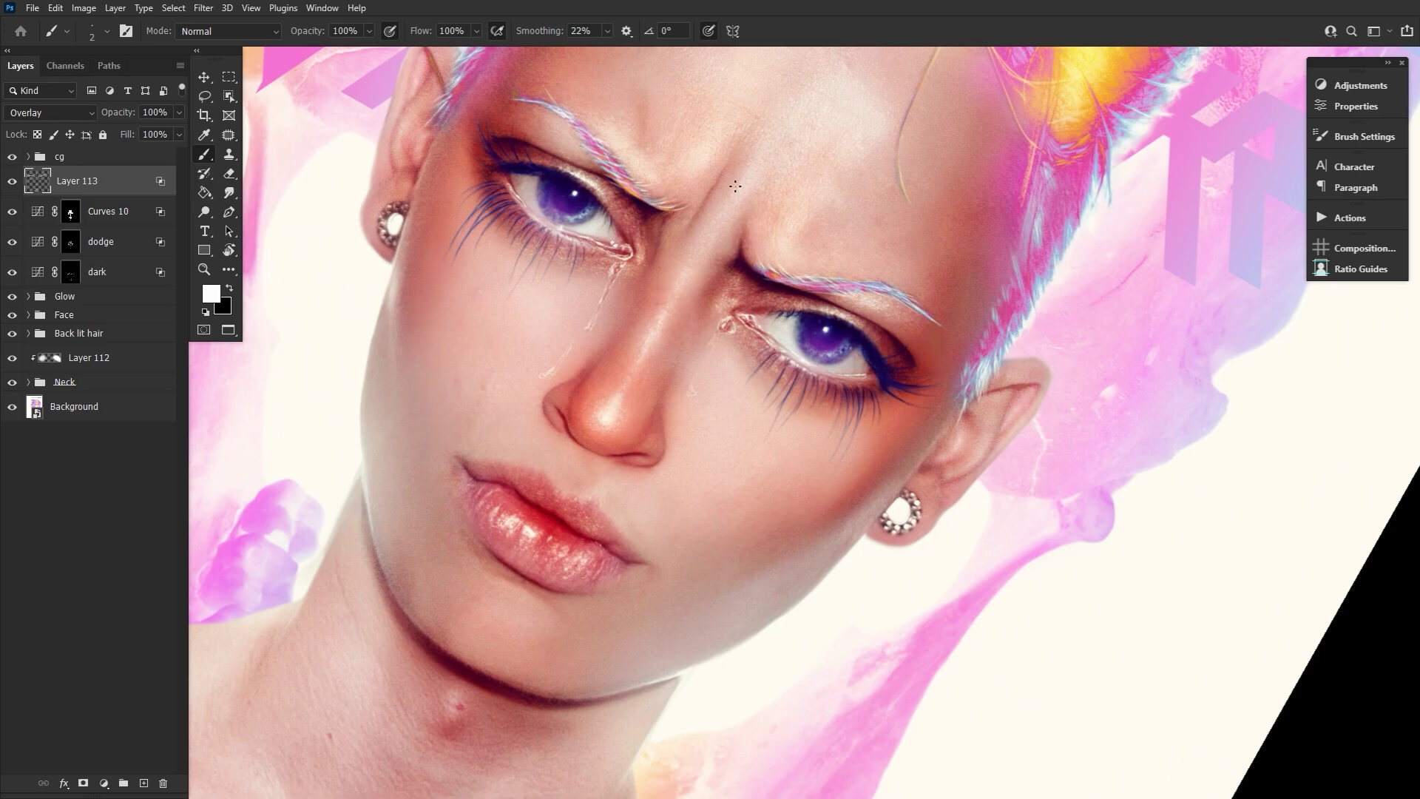
{"action": "left_click", "coordinate": [828, 153]}
{"action": "left_click", "coordinate": [477, 229]}
Step: View the whole portrait upright and compare it with and without the speckled Overlay layer
{"action": "double_click", "coordinate": [231, 251]}
{"action": "left_click", "coordinate": [204, 270]}
{"action": "left_click_drag", "start_coordinate": [643, 379], "coordinate": [525, 251]}
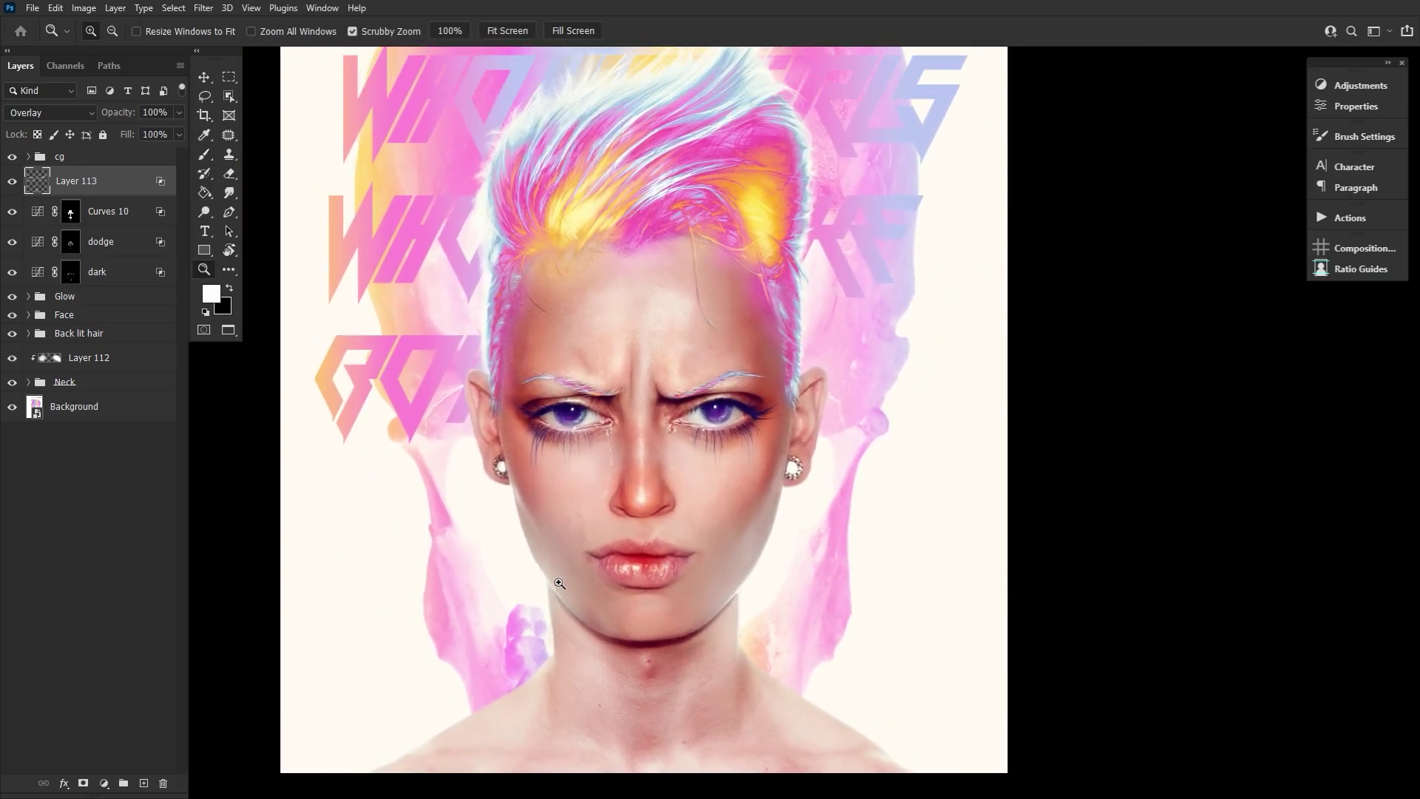
{"action": "left_click", "coordinate": [11, 182]}
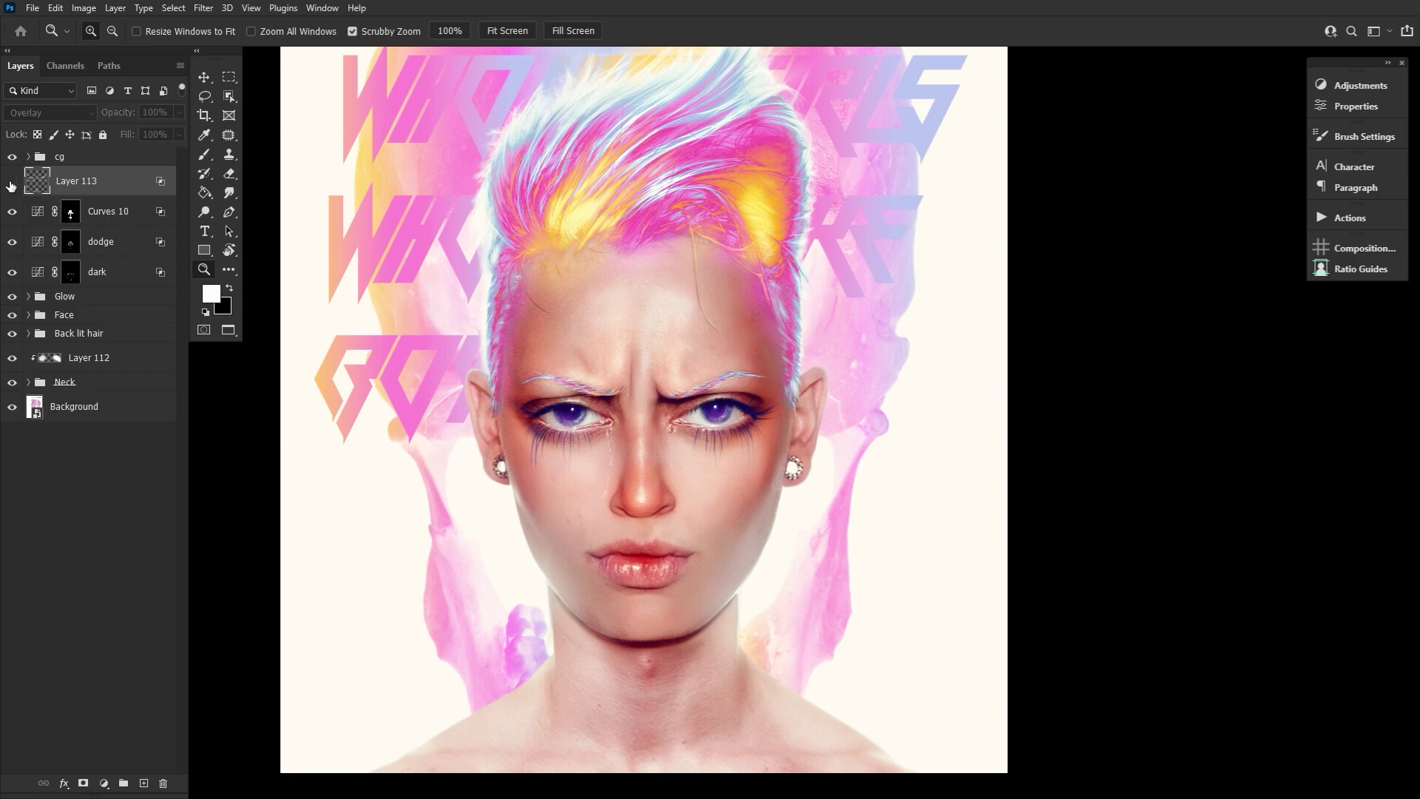
{"action": "left_click", "coordinate": [11, 182]}
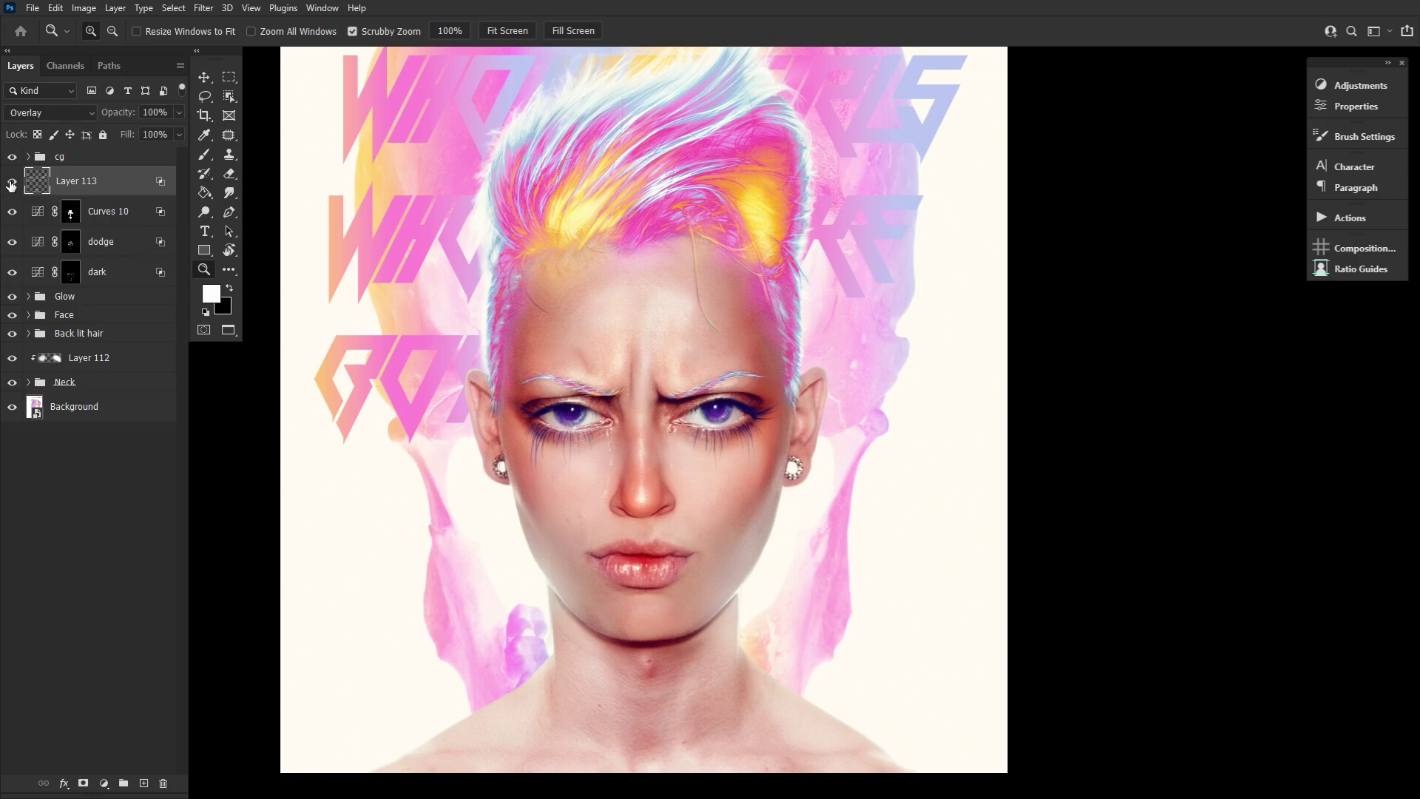
{"action": "left_click", "coordinate": [12, 182]}
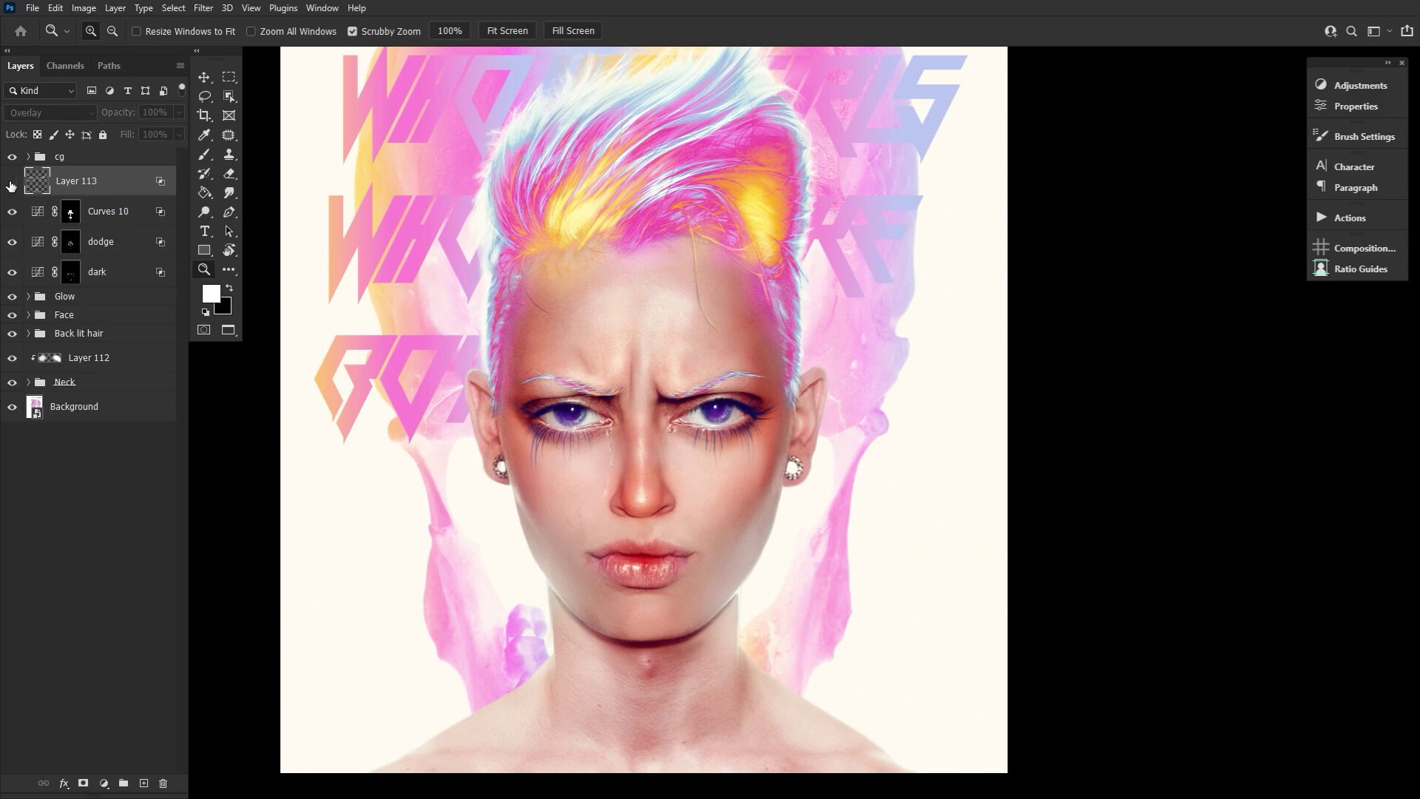
{"action": "left_click", "coordinate": [12, 183]}
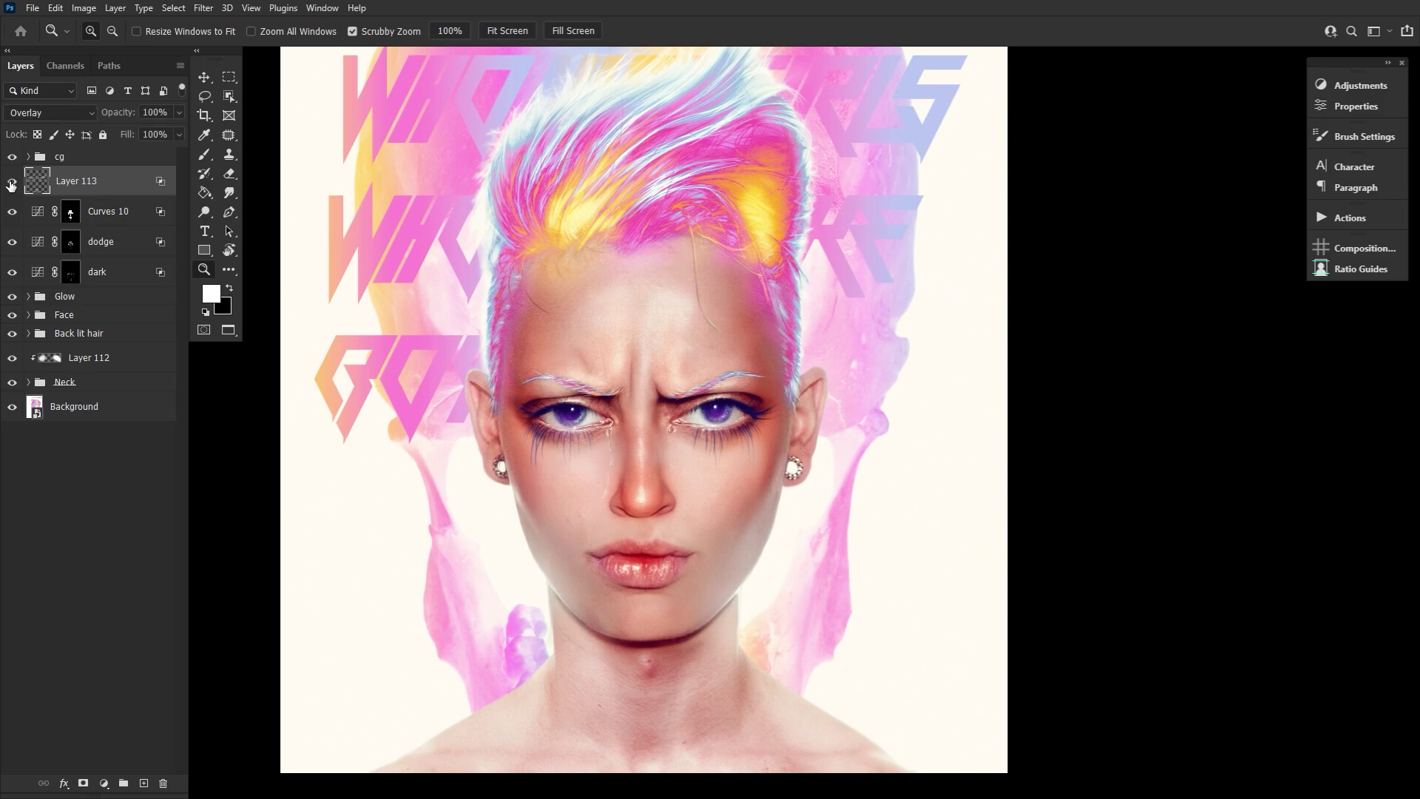
{"action": "mouse_move", "coordinate": [11, 185]}
{"action": "left_mouse_down"}
{"action": "mouse_move", "coordinate": [12, 271]}
{"action": "mouse_move", "coordinate": [13, 184]}
{"action": "left_mouse_up"}
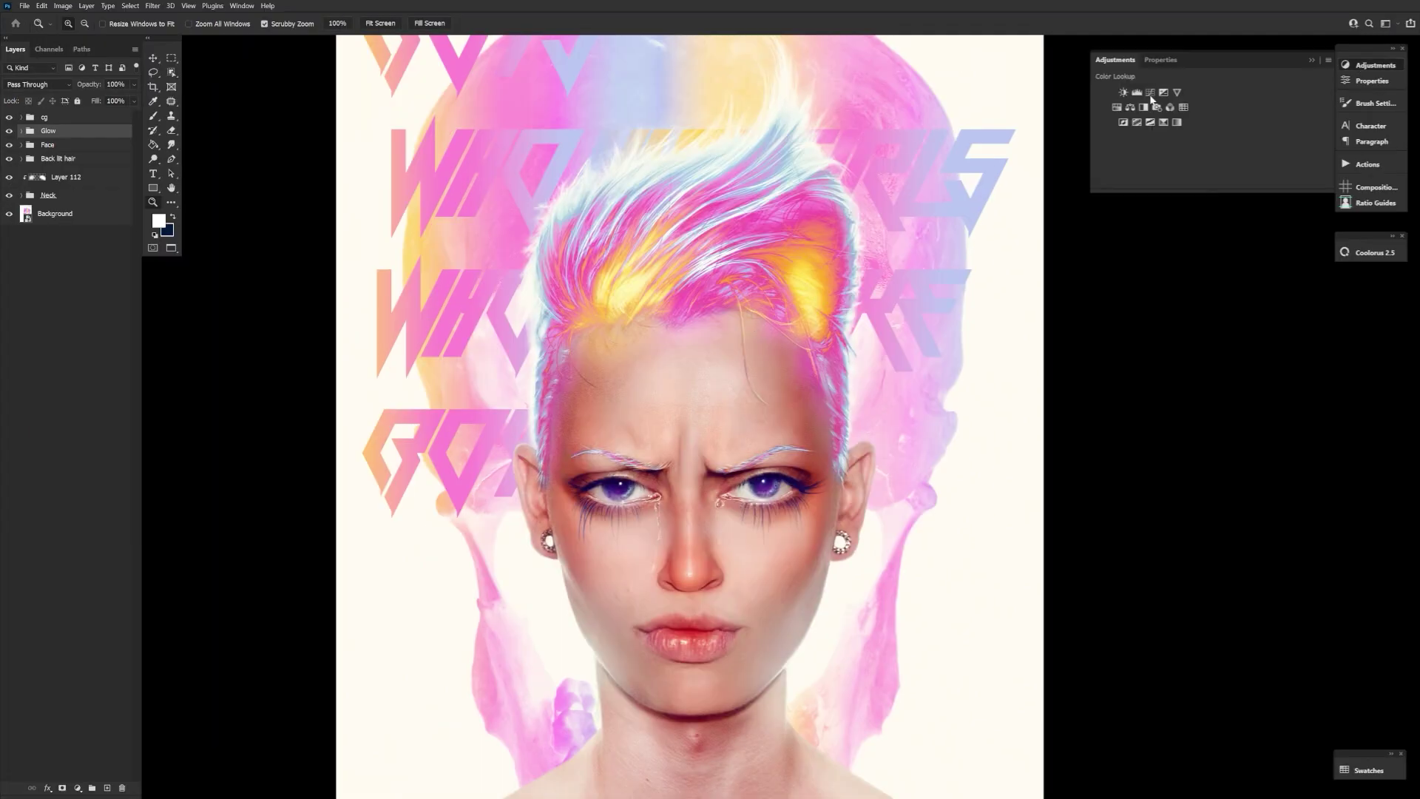
Step: Add Curves layers named light and dark above the Glow group and bend the dark layer's curve downward
{"action": "left_click", "coordinate": [1135, 95]}
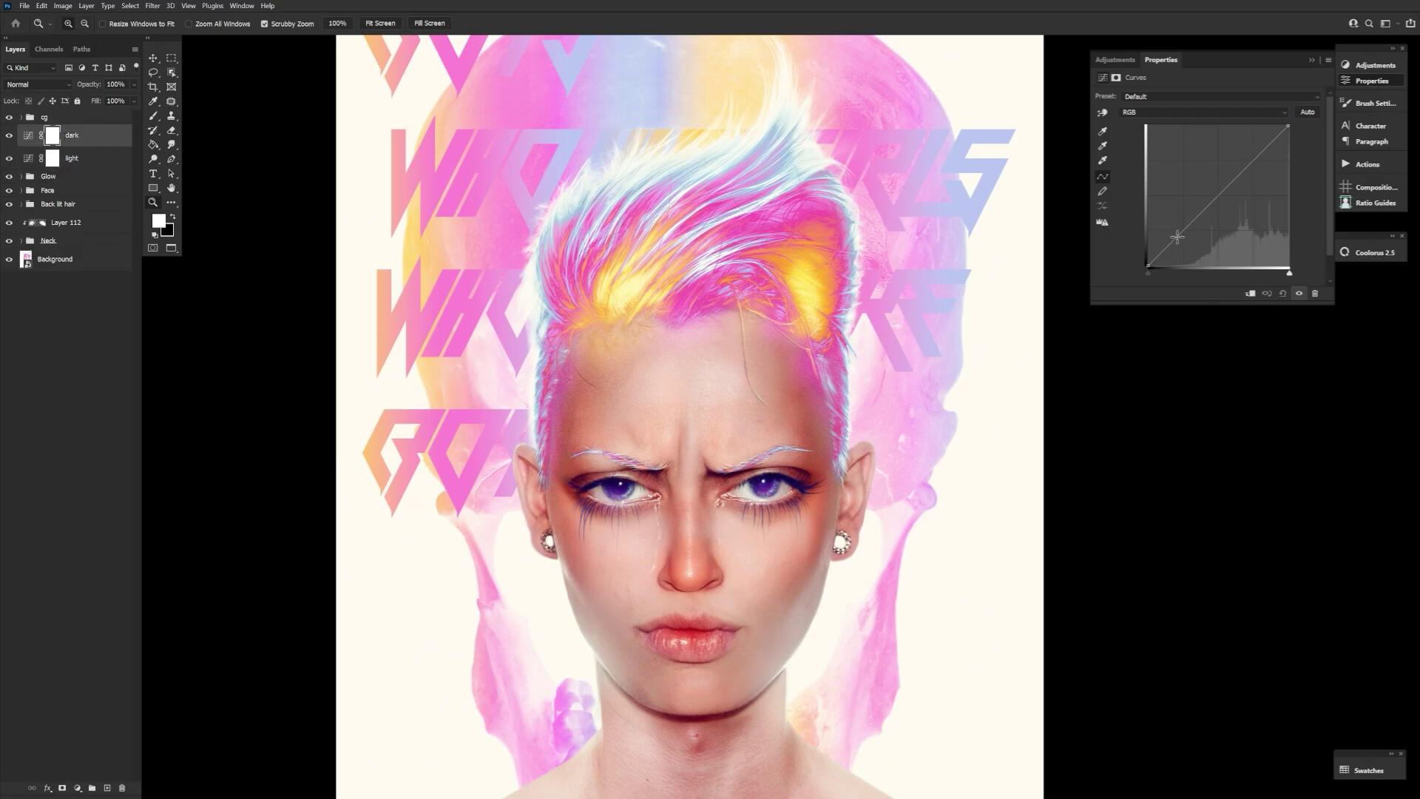
{"action": "left_click_drag", "start_coordinate": [1191, 226], "coordinate": [1198, 232]}
{"action": "key", "text": "ctrl+i"}
Step: Raise the light layer's curve and invert the light and dark layers' masks to black
{"action": "left_click", "coordinate": [28, 158]}
{"action": "left_click_drag", "start_coordinate": [1249, 166], "coordinate": [1244, 156]}
{"action": "key", "text": "ctrl+i"}
{"action": "left_click", "coordinate": [56, 137]}
{"action": "key", "text": "ctrl+i"}
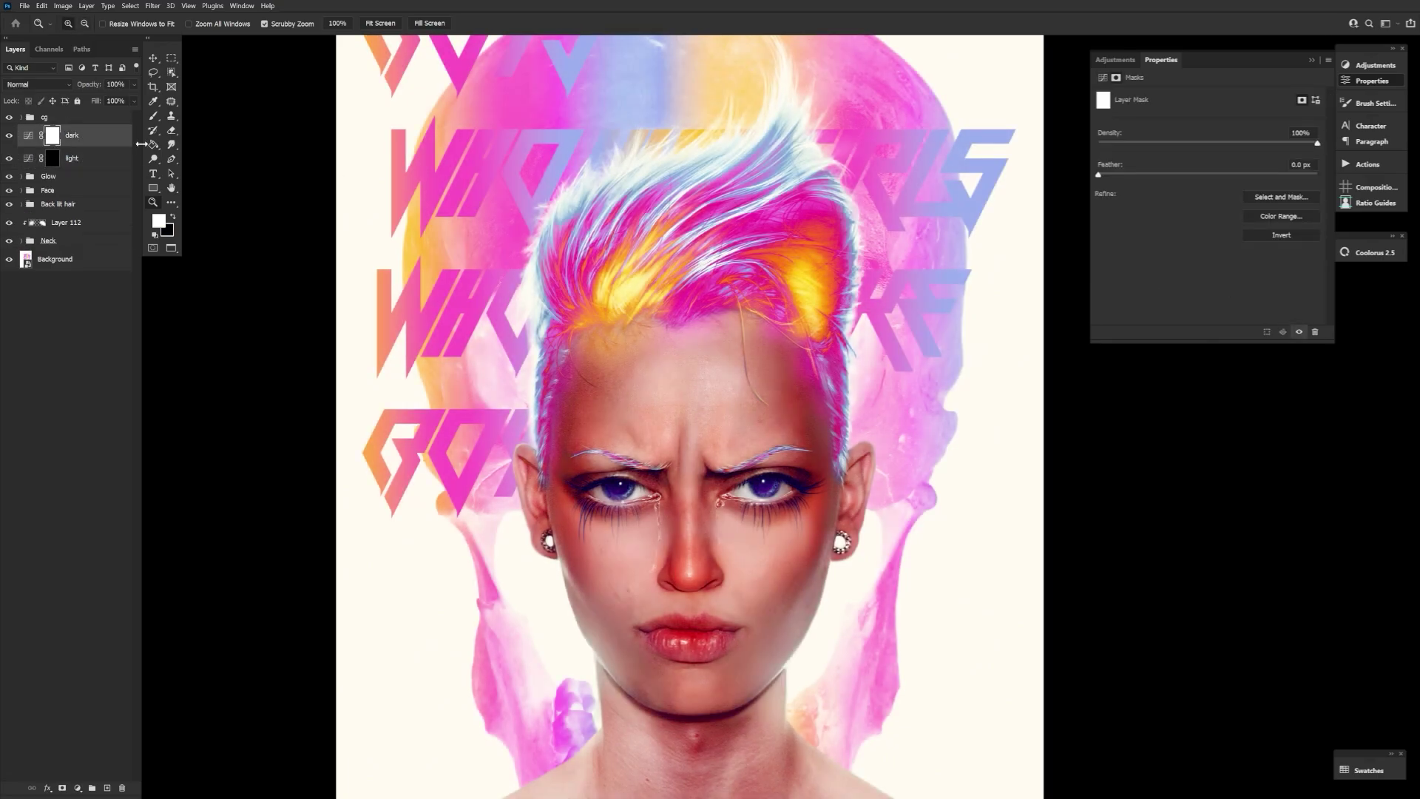
Step: Limit the dark Curves layer to darker tones by lowering its Blend If Underlying Layer white slider
{"action": "double_click", "coordinate": [101, 135]}
{"action": "left_click_drag", "start_coordinate": [1096, 624], "coordinate": [1042, 628]}
{"action": "left_click", "coordinate": [1215, 409]}
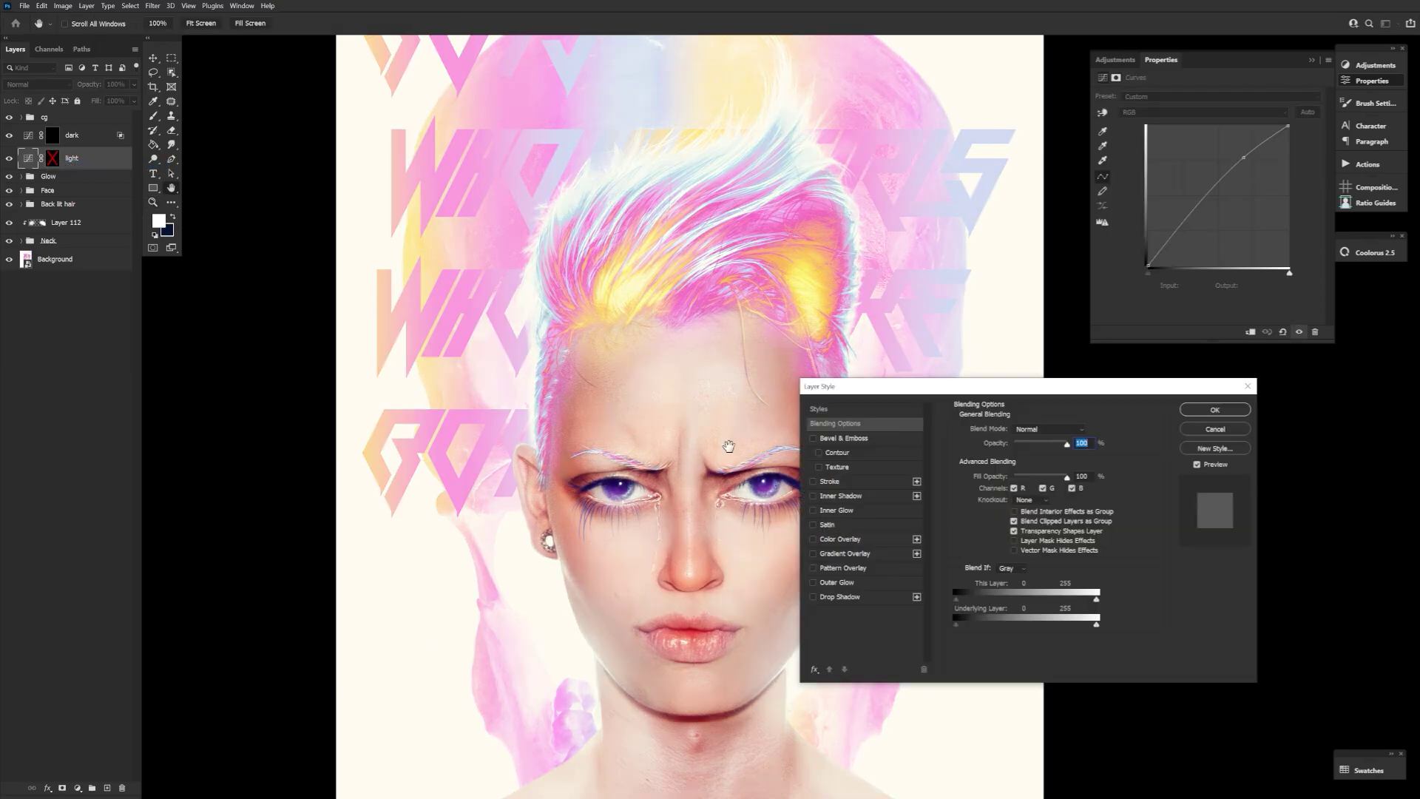
Step: Limit the light Curves layer to brighter tones by splitting its Blend If Underlying Layer black slider to 155 / 224
{"action": "left_click_drag", "start_coordinate": [1096, 625], "coordinate": [1043, 626]}
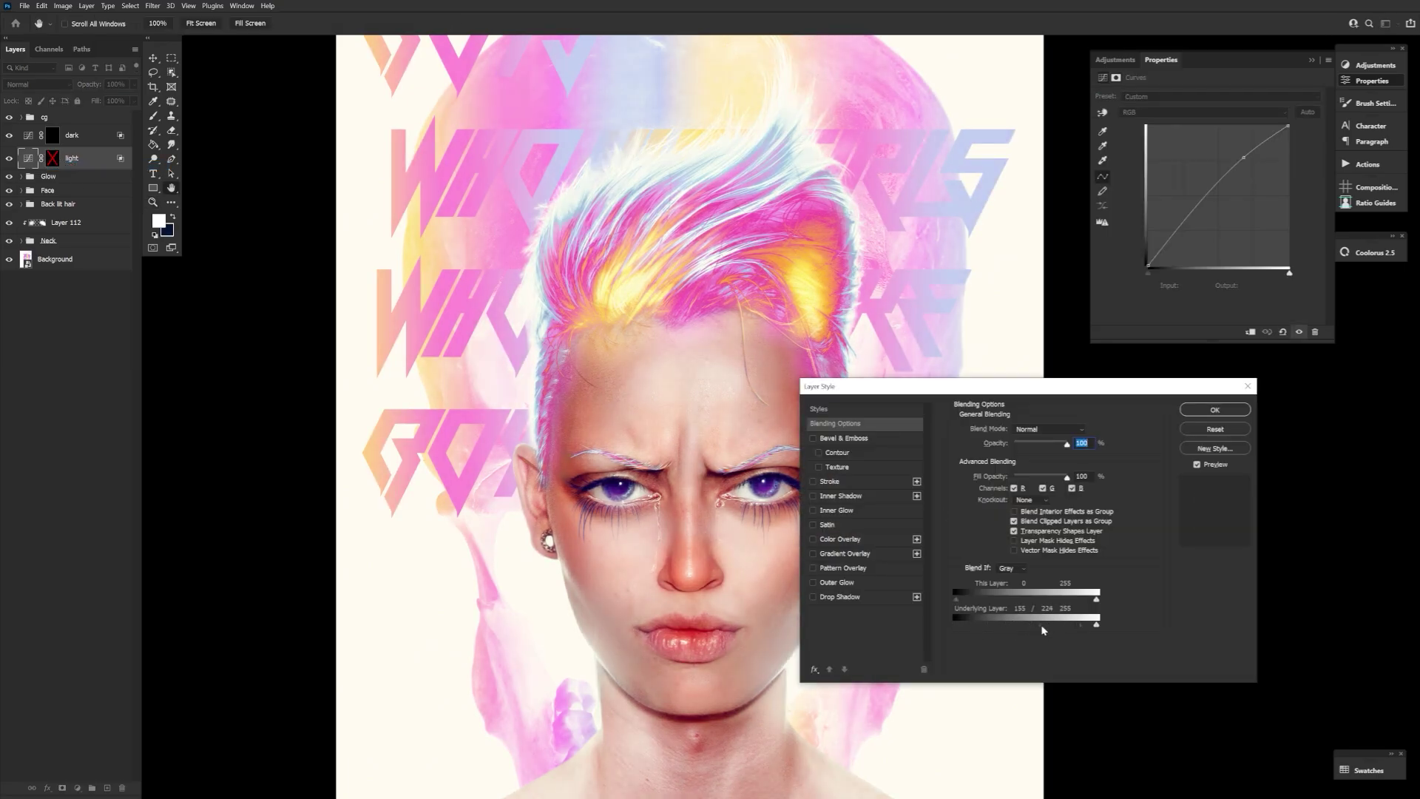
{"action": "key", "text": "Return"}
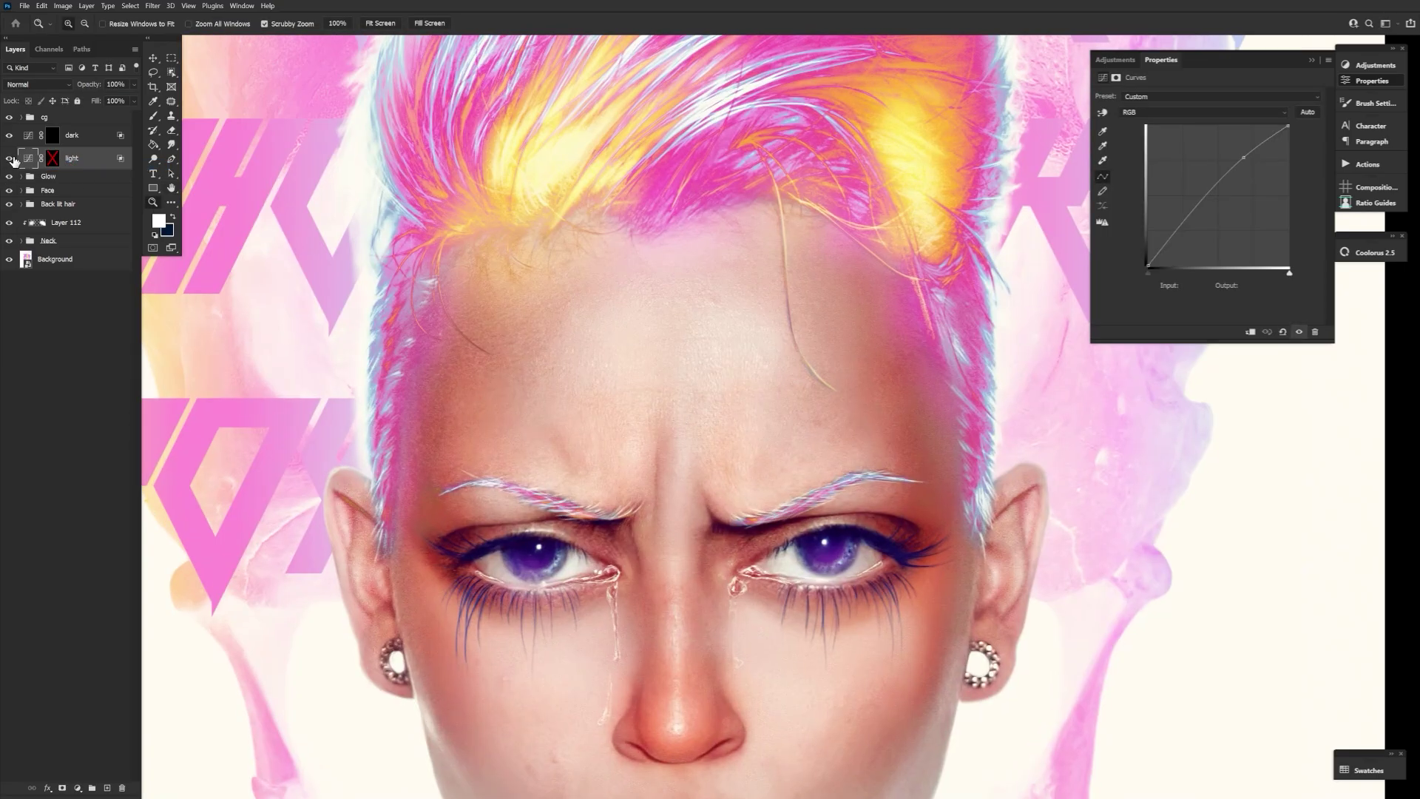
Step: Brush white into the dark layer's mask at 11% flow to deepen the shadows around the eyes and nose
{"action": "left_click", "coordinate": [53, 134]}
{"action": "key", "text": "b"}
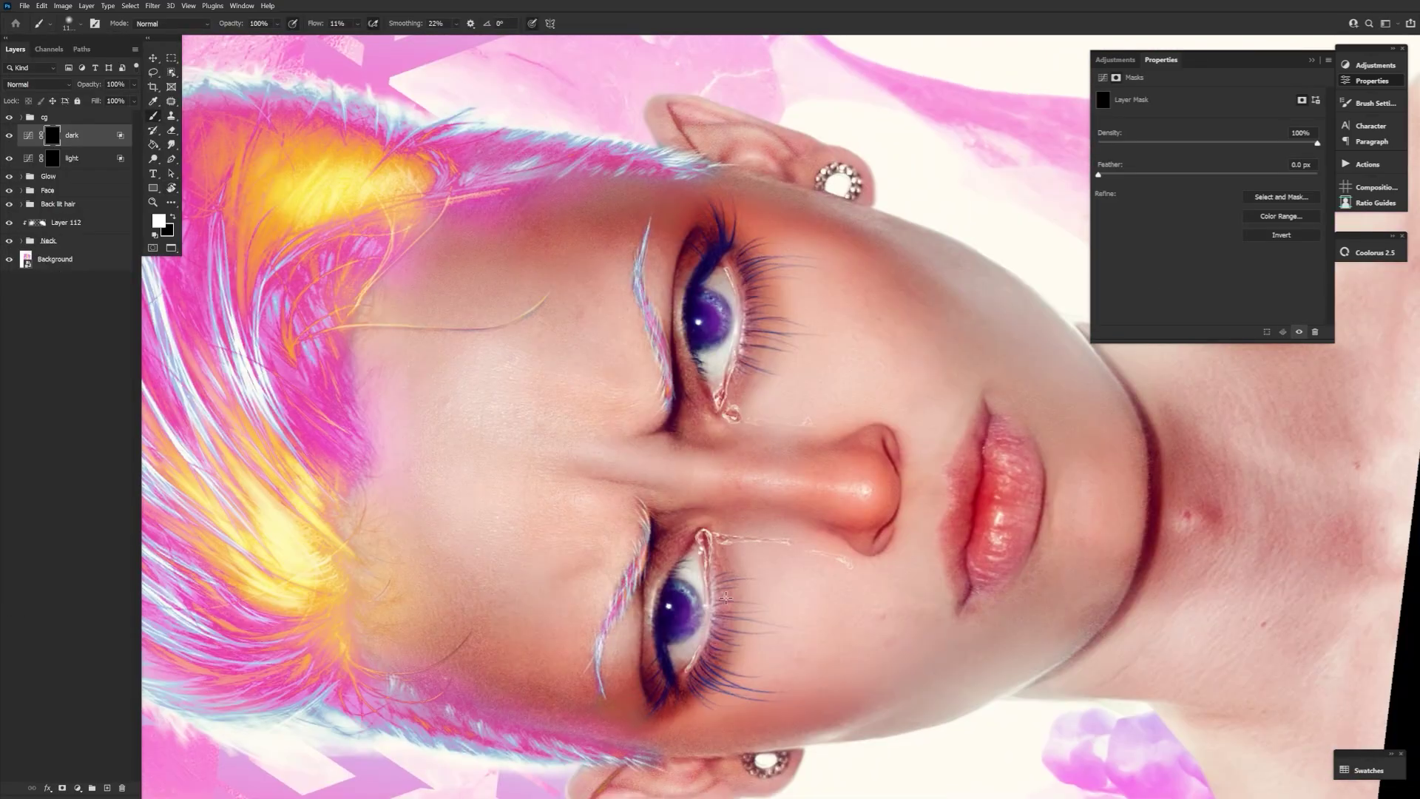
{"action": "left_click", "coordinate": [645, 572]}
{"action": "key", "text": "bracketright"}
{"action": "key", "text": "bracketright"}
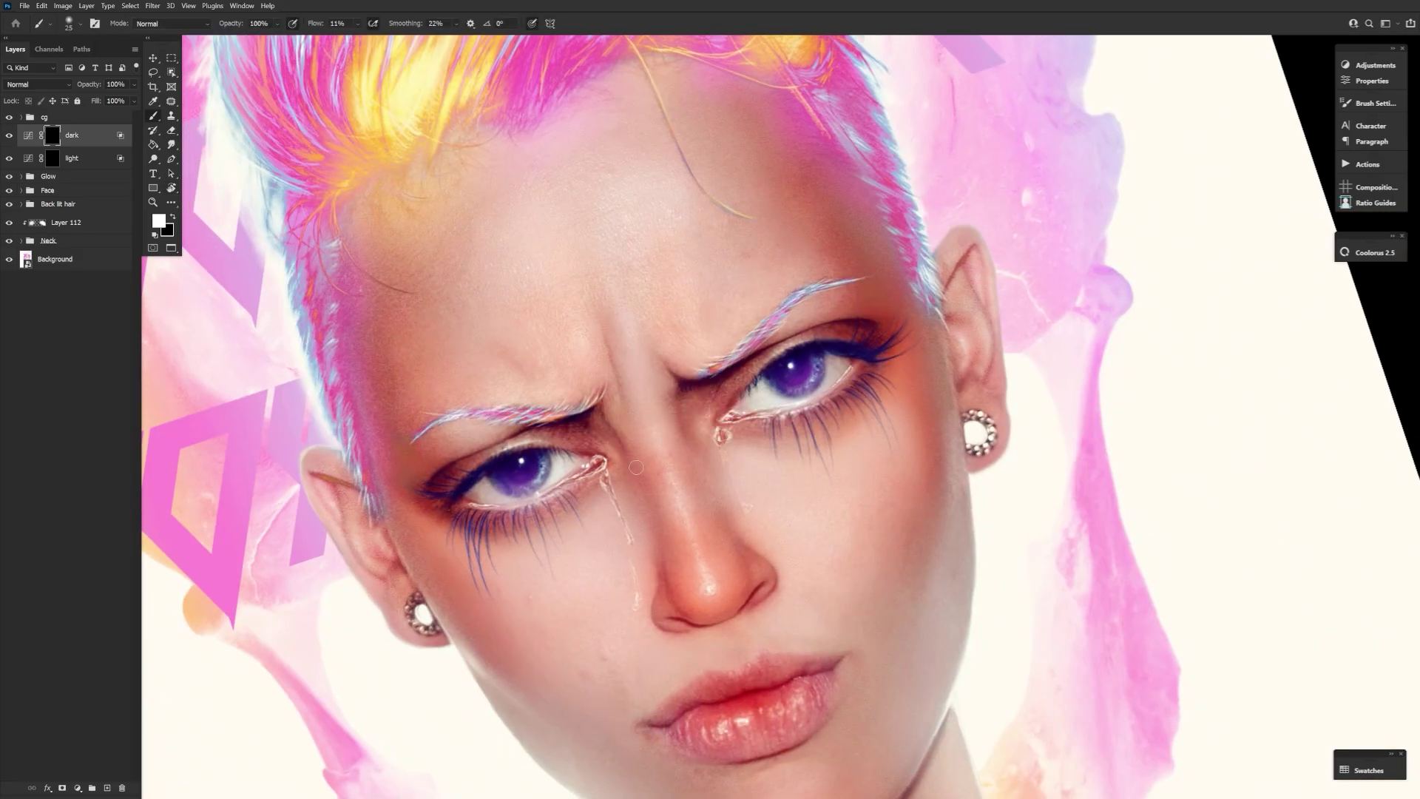
{"action": "key", "text": "bracketleft"}
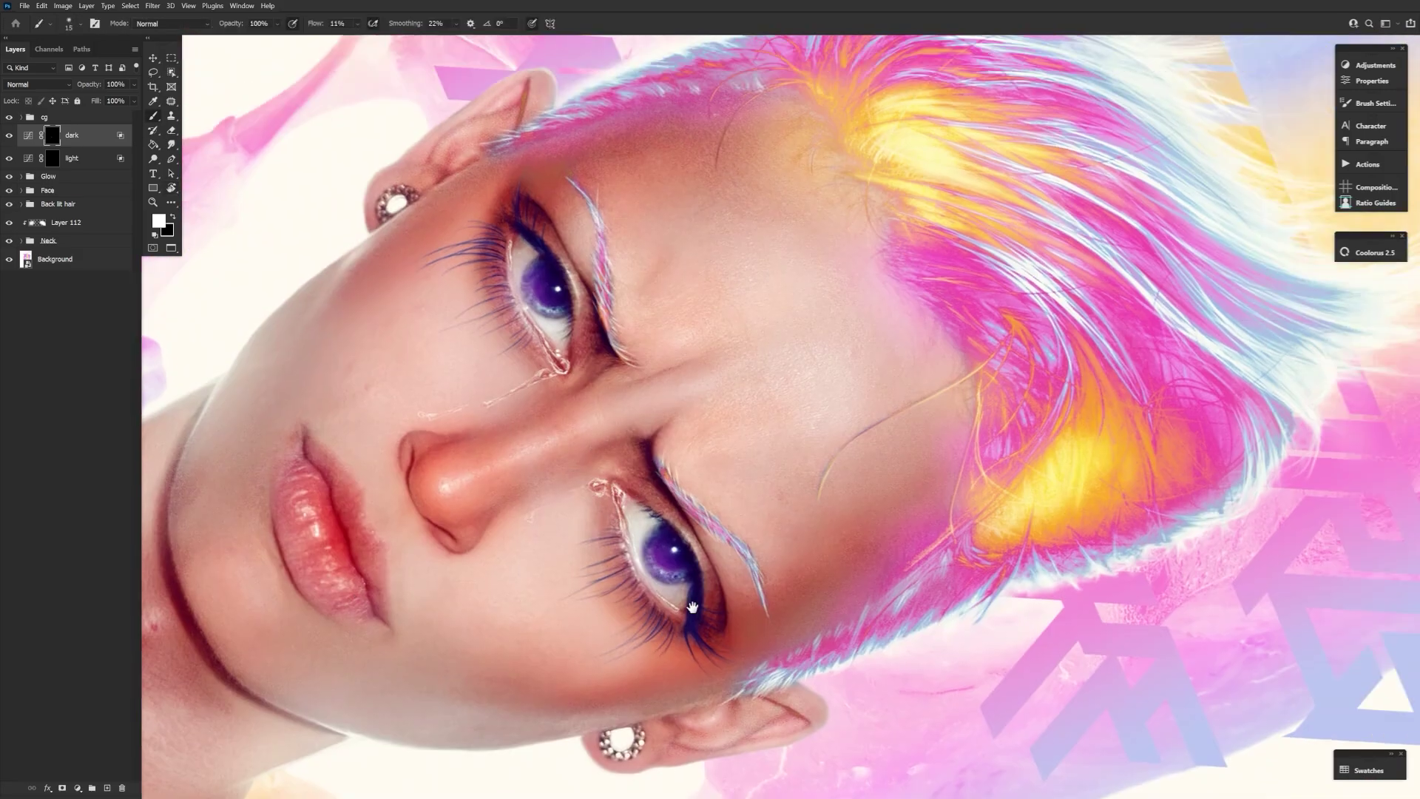
{"action": "left_click_drag", "start_coordinate": [690, 607], "coordinate": [598, 648]}
{"action": "key", "text": "bracketright"}
{"action": "key", "text": "r"}
{"action": "mouse_move", "coordinate": [673, 747]}
{"action": "left_mouse_down"}
{"action": "mouse_move", "coordinate": [503, 679]}
{"action": "mouse_move", "coordinate": [435, 455]}
{"action": "left_mouse_up"}
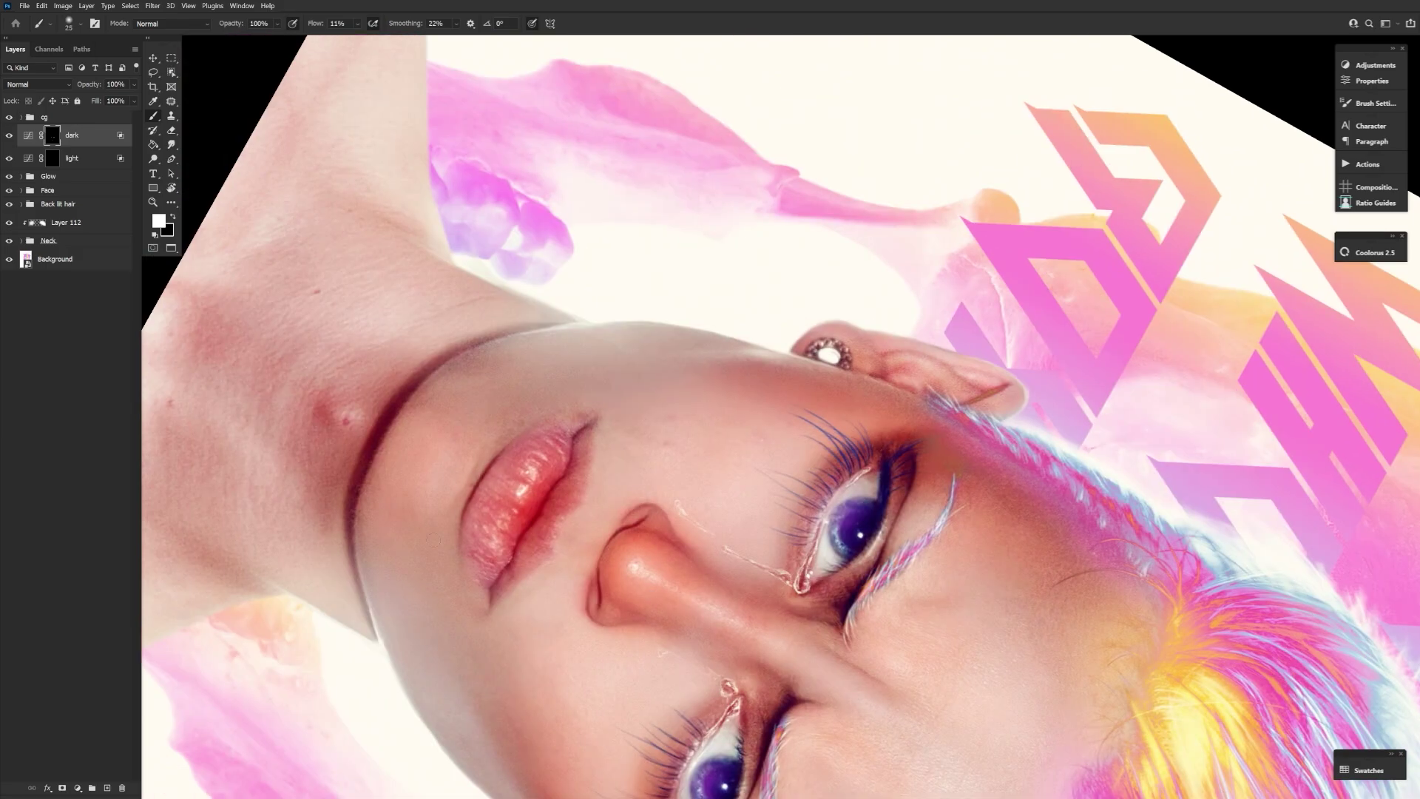
{"action": "key", "text": "bracketright"}
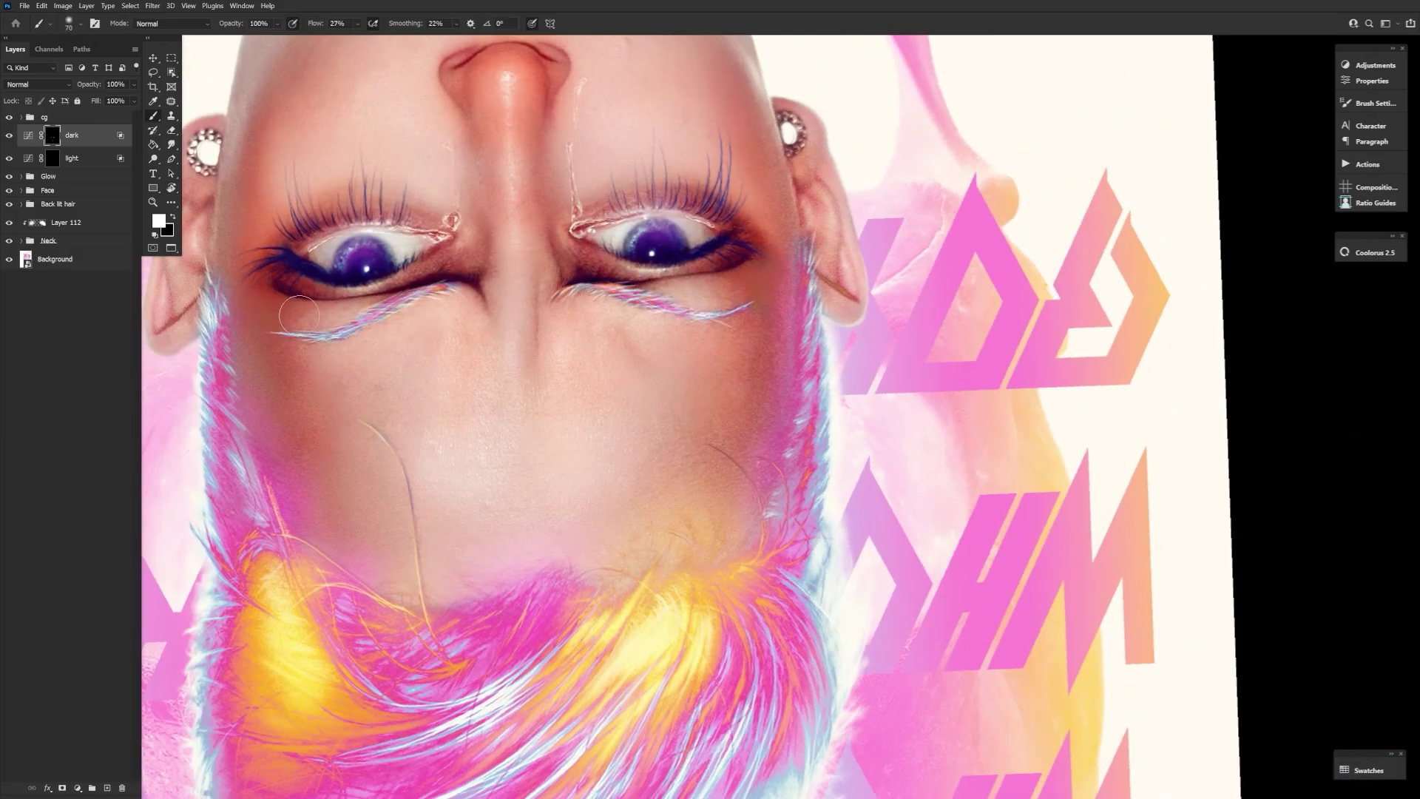
Step: Build up shading around the brows and forehead on the dark layer's mask at 27% flow, varying the brush size
{"action": "key", "text": "bracketleft"}
{"action": "key", "text": "bracketleft"}
{"action": "key", "text": "bracketleft"}
{"action": "key", "text": "bracketleft"}
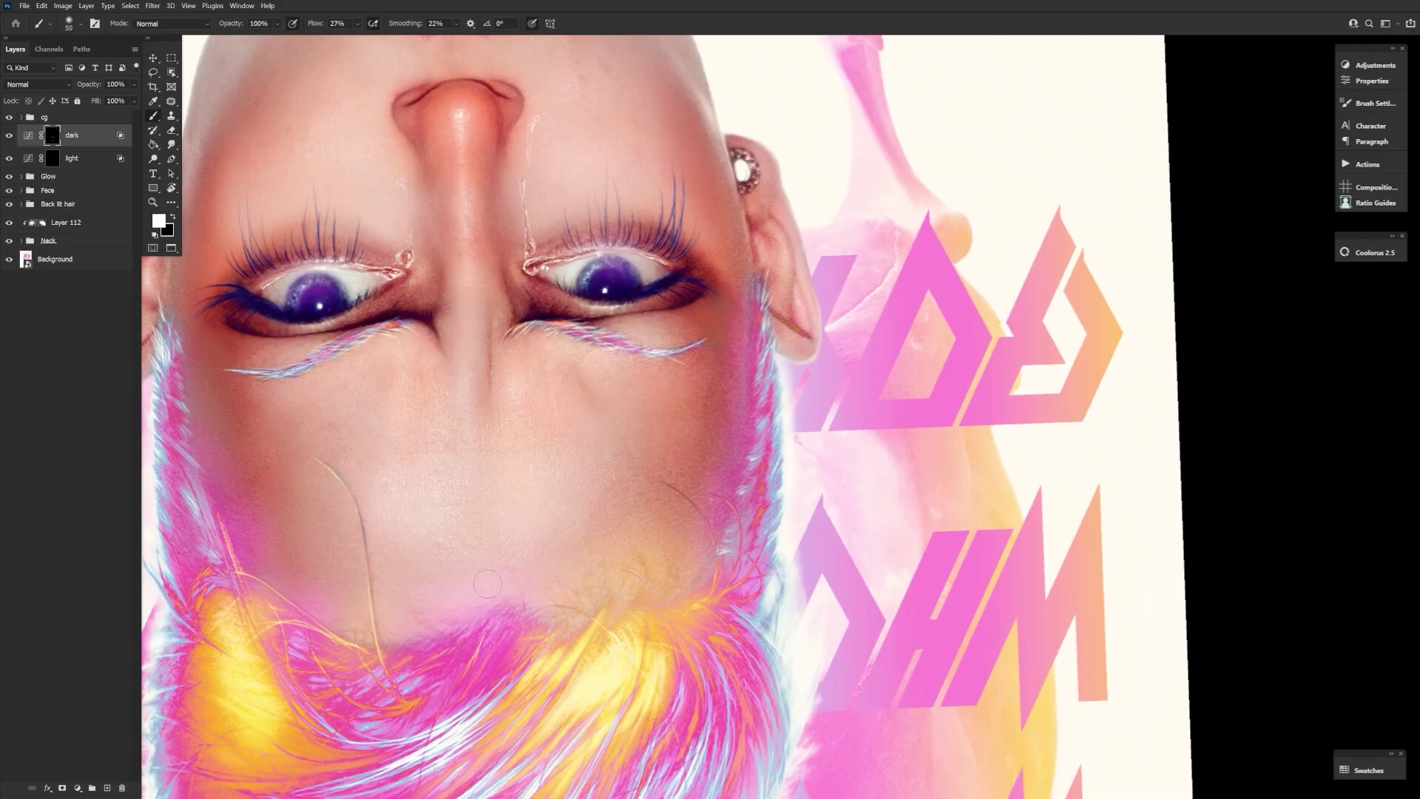
{"action": "left_click_drag", "start_coordinate": [814, 518], "coordinate": [788, 690]}
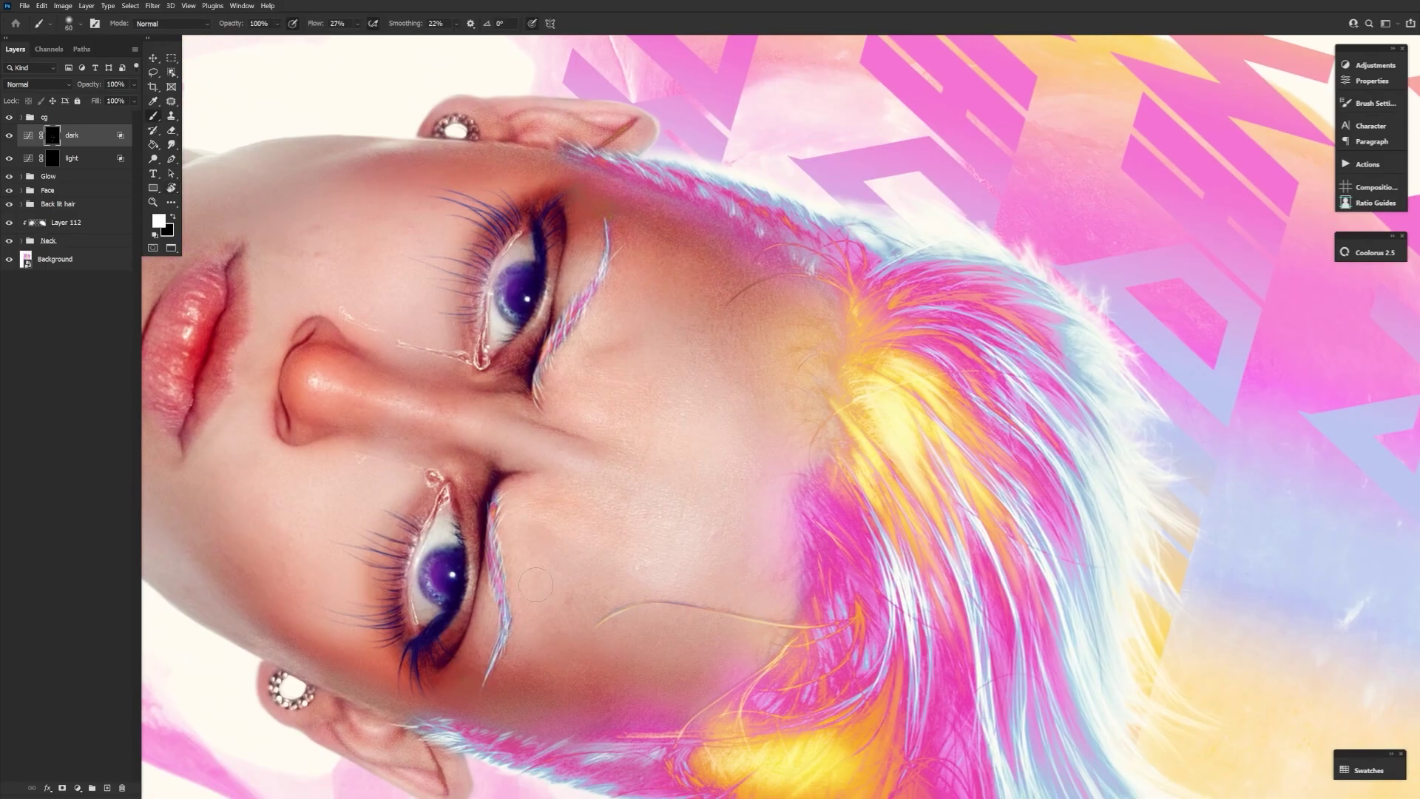
{"action": "key", "text": "bracketright"}
{"action": "key", "text": "bracketright"}
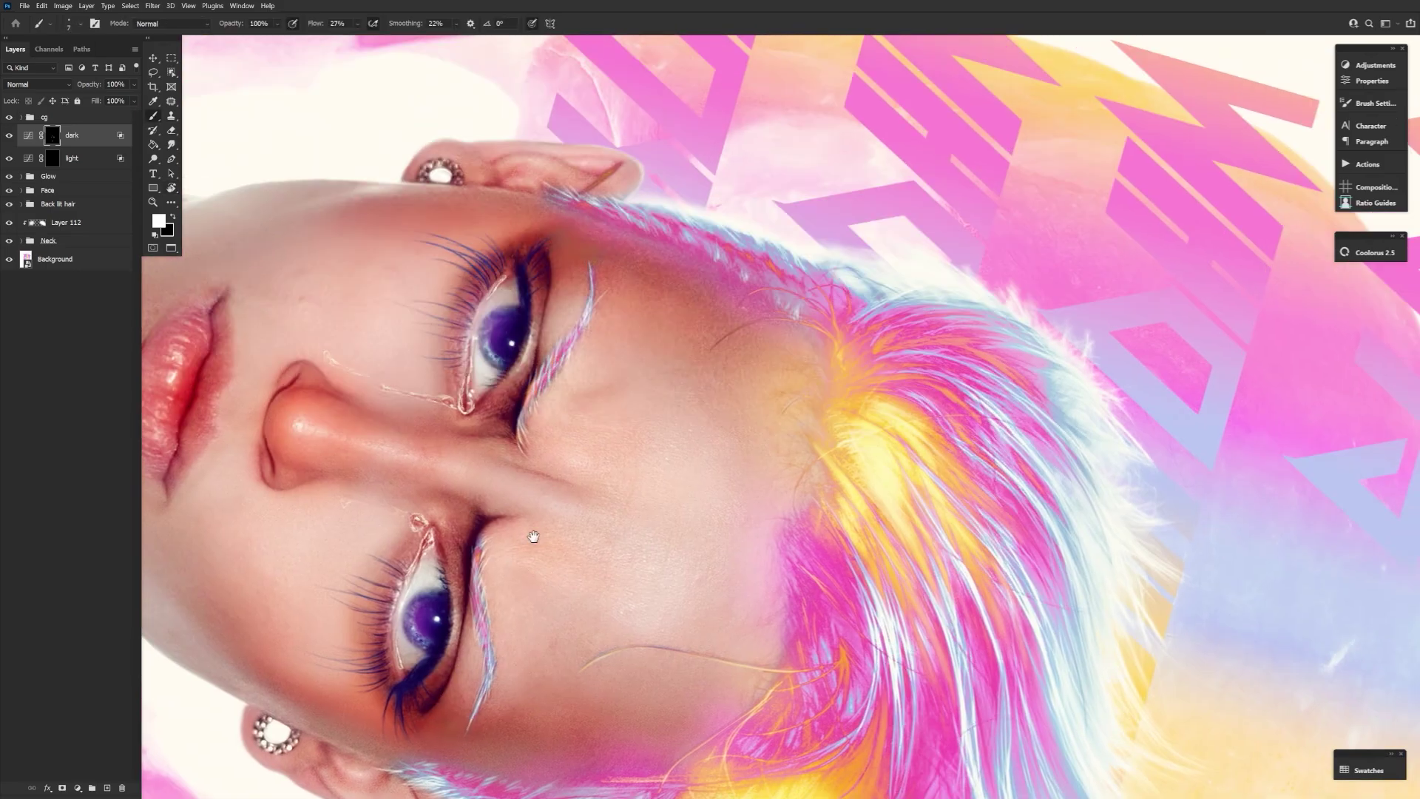
Step: Deepen the frown creases and inner eye corners on the dark layer's mask with larger and smaller soft brushes
{"action": "key", "text": "r"}
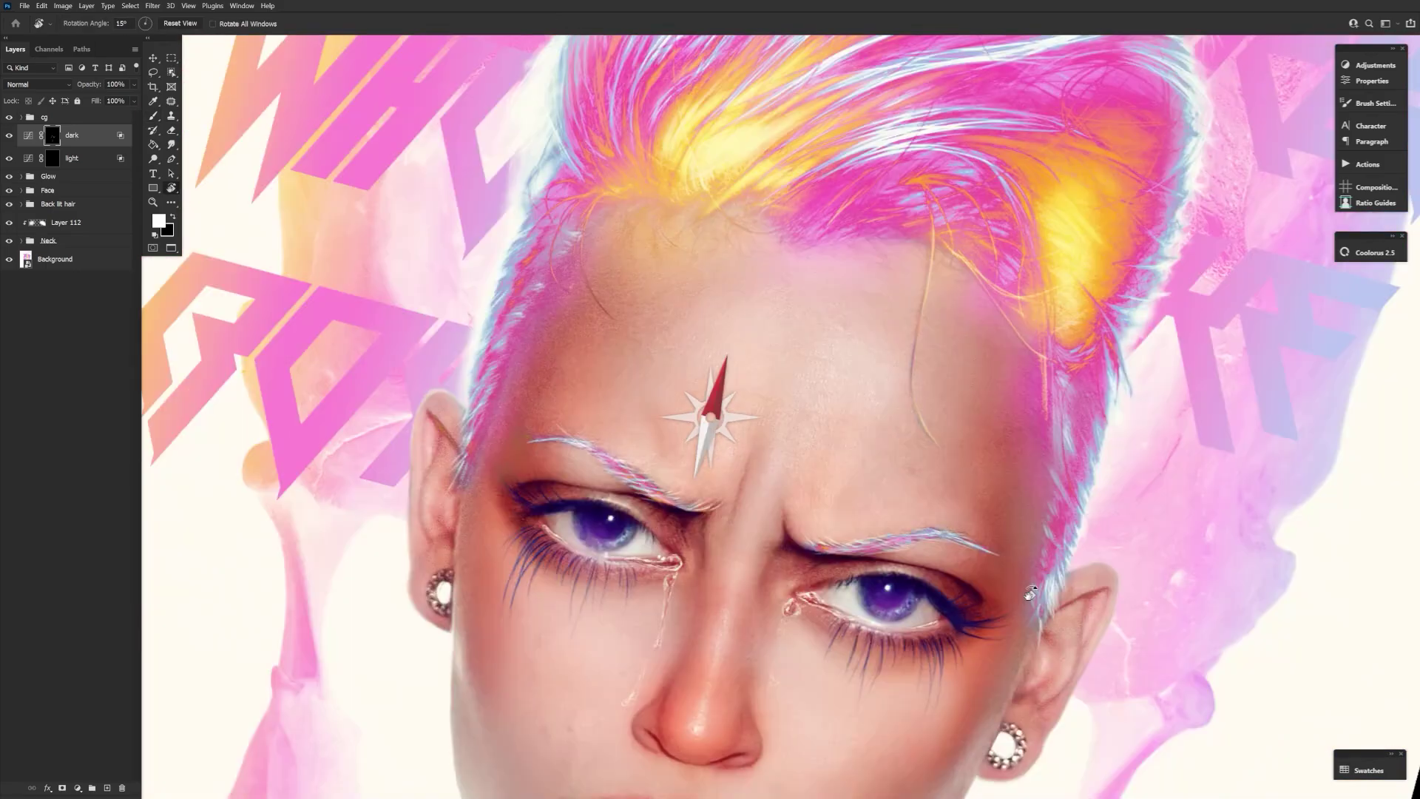
{"action": "left_click_drag", "start_coordinate": [838, 451], "coordinate": [834, 372]}
{"action": "key", "text": "bracketright"}
{"action": "key", "text": "bracketright"}
{"action": "key", "text": "bracketright"}
{"action": "key", "text": "bracketright"}
{"action": "key", "text": "bracketright"}
{"action": "key", "text": "bracketright"}
{"action": "key", "text": "bracketright"}
{"action": "key", "text": "bracketright"}
{"action": "key", "text": "bracketright"}
{"action": "key", "text": "bracketright"}
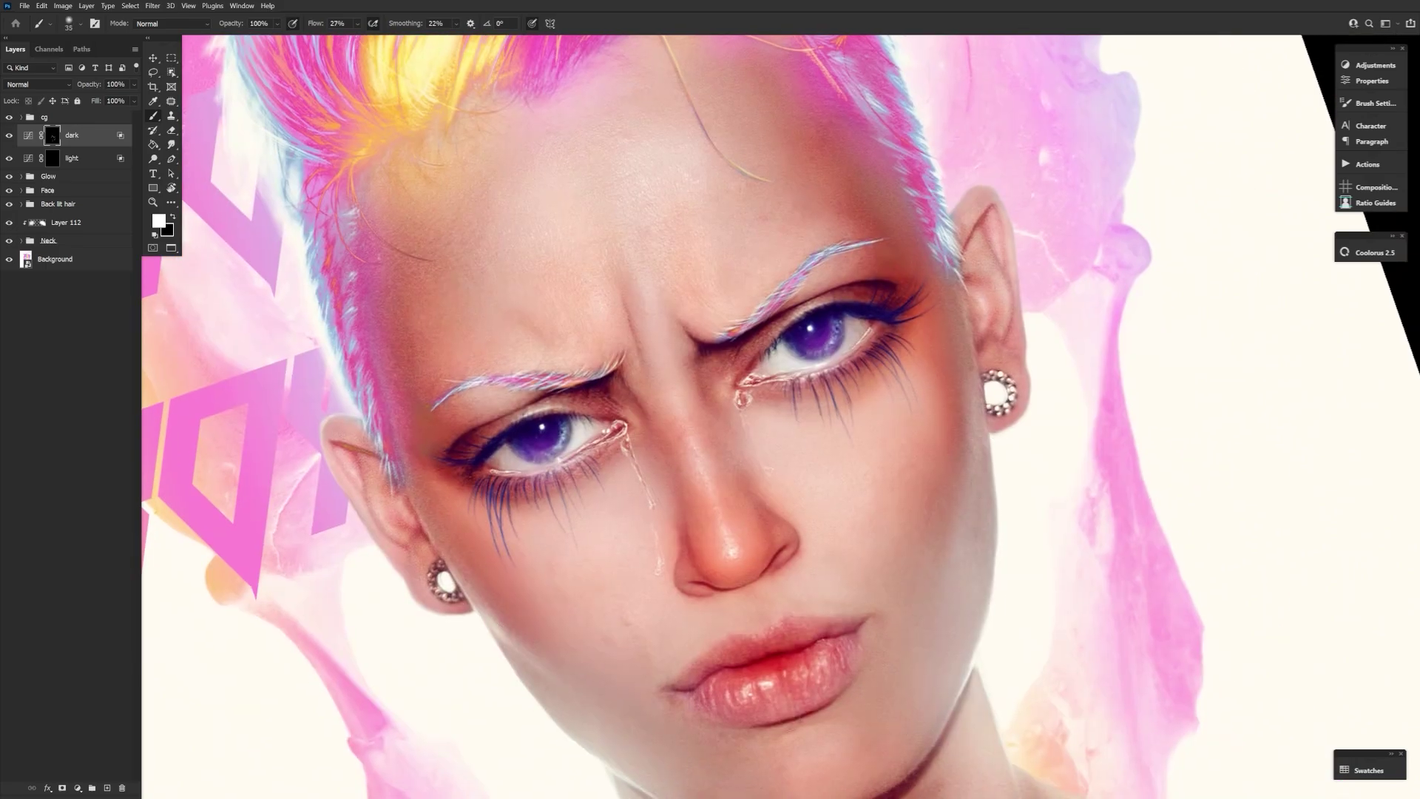
{"action": "key", "text": "bracketleft"}
{"action": "key", "text": "bracketleft"}
{"action": "key", "text": "bracketleft"}
Step: Set the brush flow to 100% and brush fine highlights around the eyes and nose into the light layer's mask
{"action": "key", "text": "shift+0"}
{"action": "key", "text": "alt+bracketleft"}
{"action": "key", "text": "bracketright"}
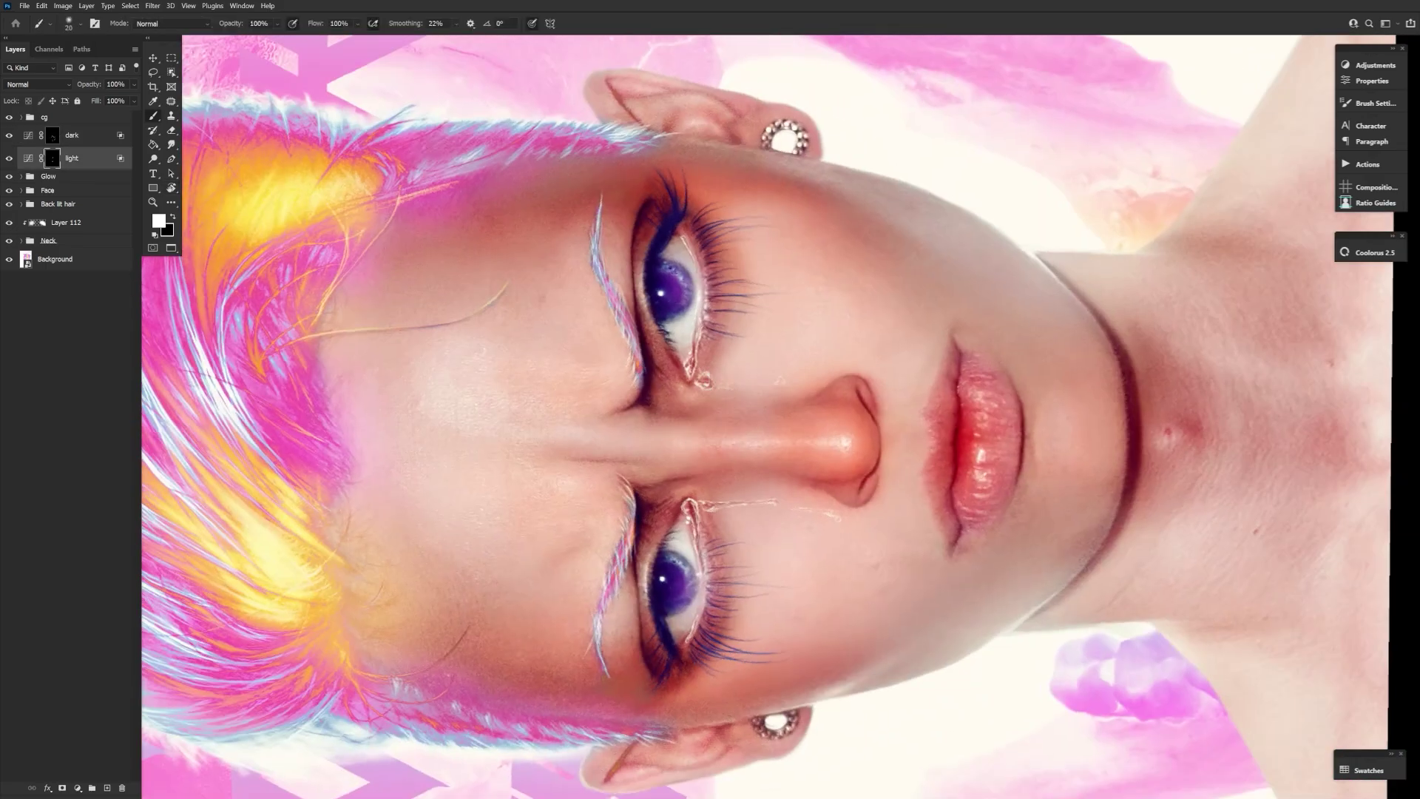
{"action": "key", "text": "bracketleft"}
{"action": "key", "text": "bracketleft"}
{"action": "key", "text": "bracketleft"}
{"action": "key", "text": "bracketleft"}
{"action": "key", "text": "bracketleft"}
{"action": "key", "text": "bracketleft"}
{"action": "key", "text": "bracketleft"}
{"action": "key", "text": "bracketleft"}
{"action": "key", "text": "bracketright"}
{"action": "left_click_drag", "start_coordinate": [770, 370], "coordinate": [789, 530]}
{"action": "key", "text": "bracketleft"}
{"action": "key", "text": "bracketleft"}
{"action": "key", "text": "bracketleft"}
{"action": "key", "text": "bracketleft"}
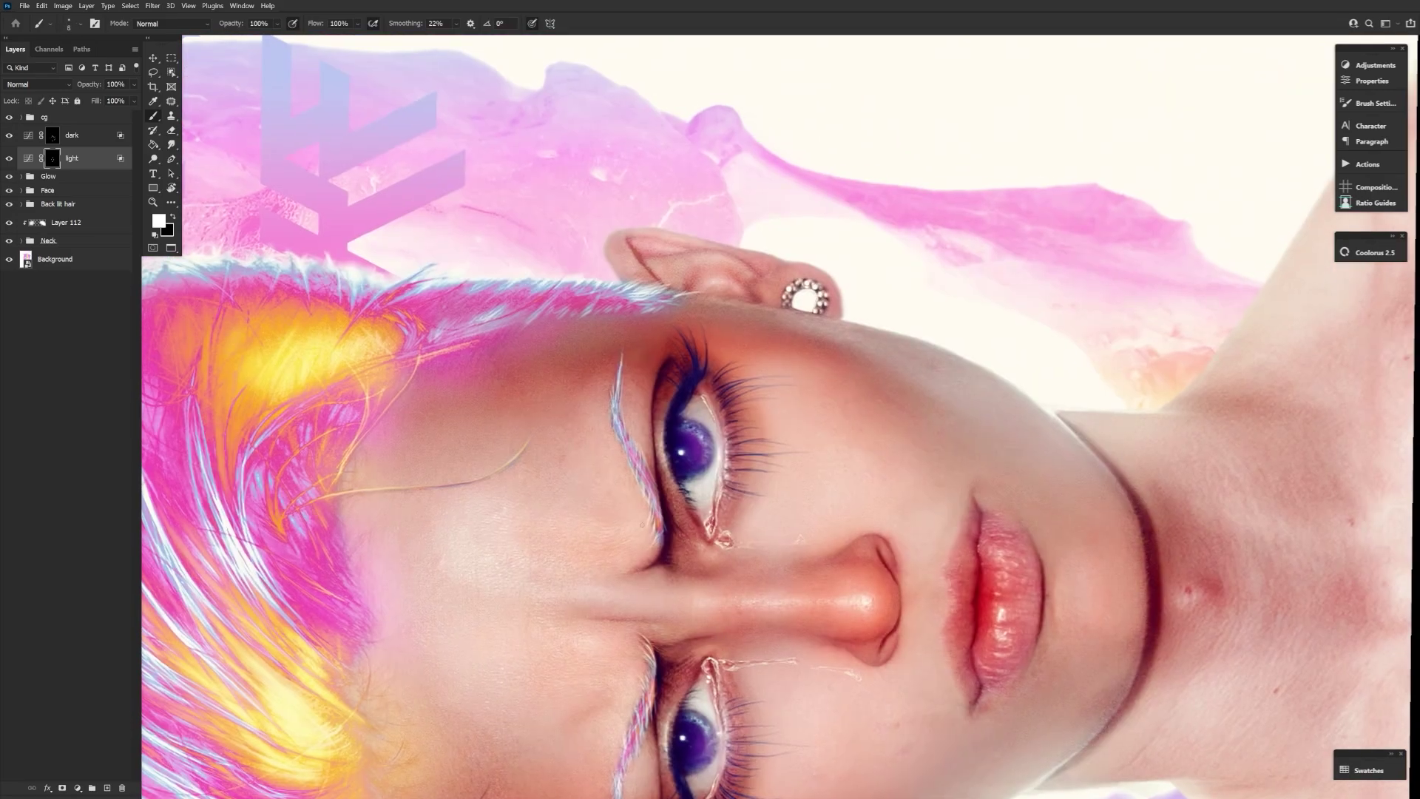
Step: Brush broader highlights over the face into the light layer's mask with a larger brush and view the whole portrait
{"action": "key", "text": "bracketright"}
{"action": "key", "text": "bracketright"}
{"action": "key", "text": "bracketright"}
{"action": "key", "text": "bracketright"}
{"action": "key", "text": "bracketright"}
{"action": "key", "text": "bracketright"}
{"action": "key", "text": "bracketright"}
{"action": "key", "text": "bracketright"}
{"action": "left_click_drag", "start_coordinate": [632, 529], "coordinate": [708, 378]}
{"action": "left_click_drag", "start_coordinate": [1013, 418], "coordinate": [640, 461]}
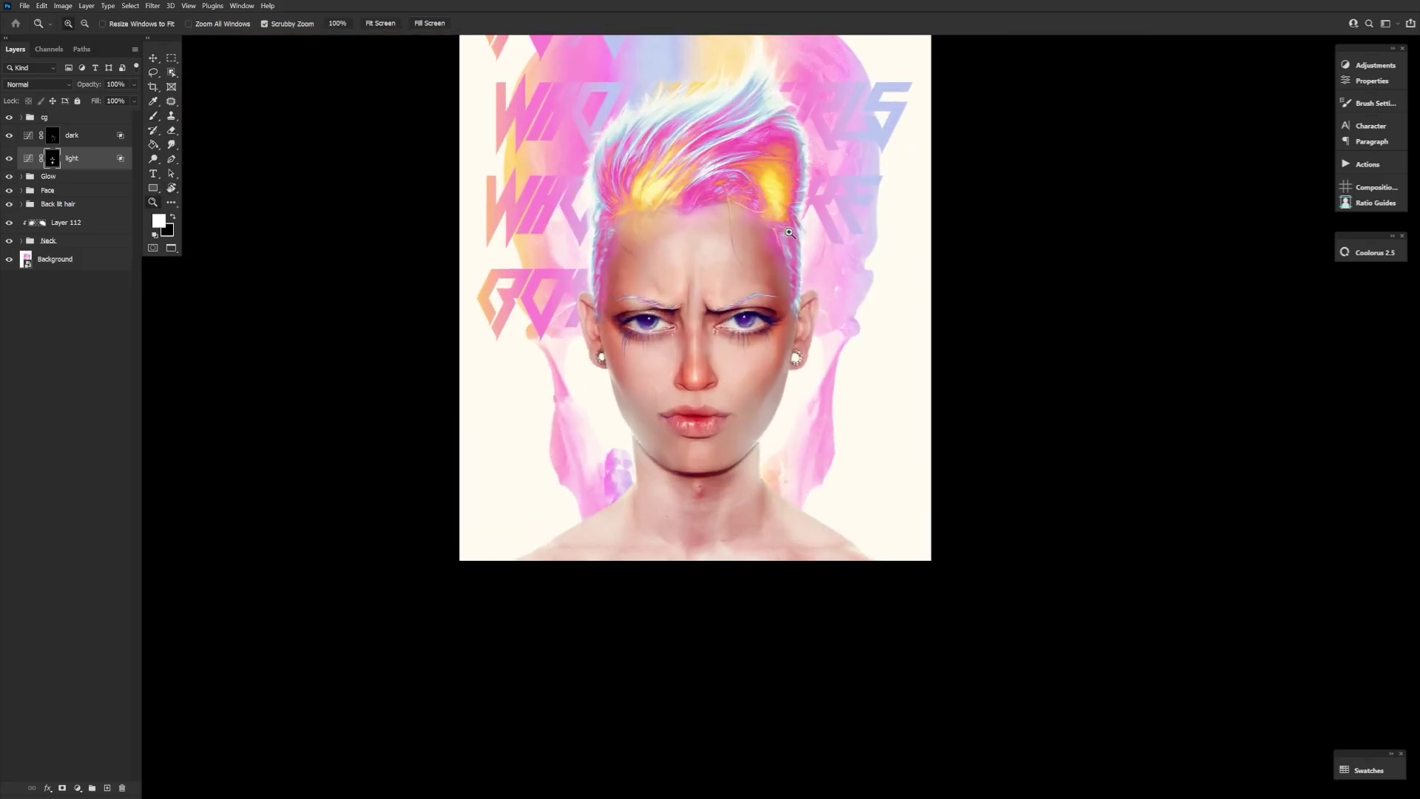
{"action": "left_click", "coordinate": [873, 168]}
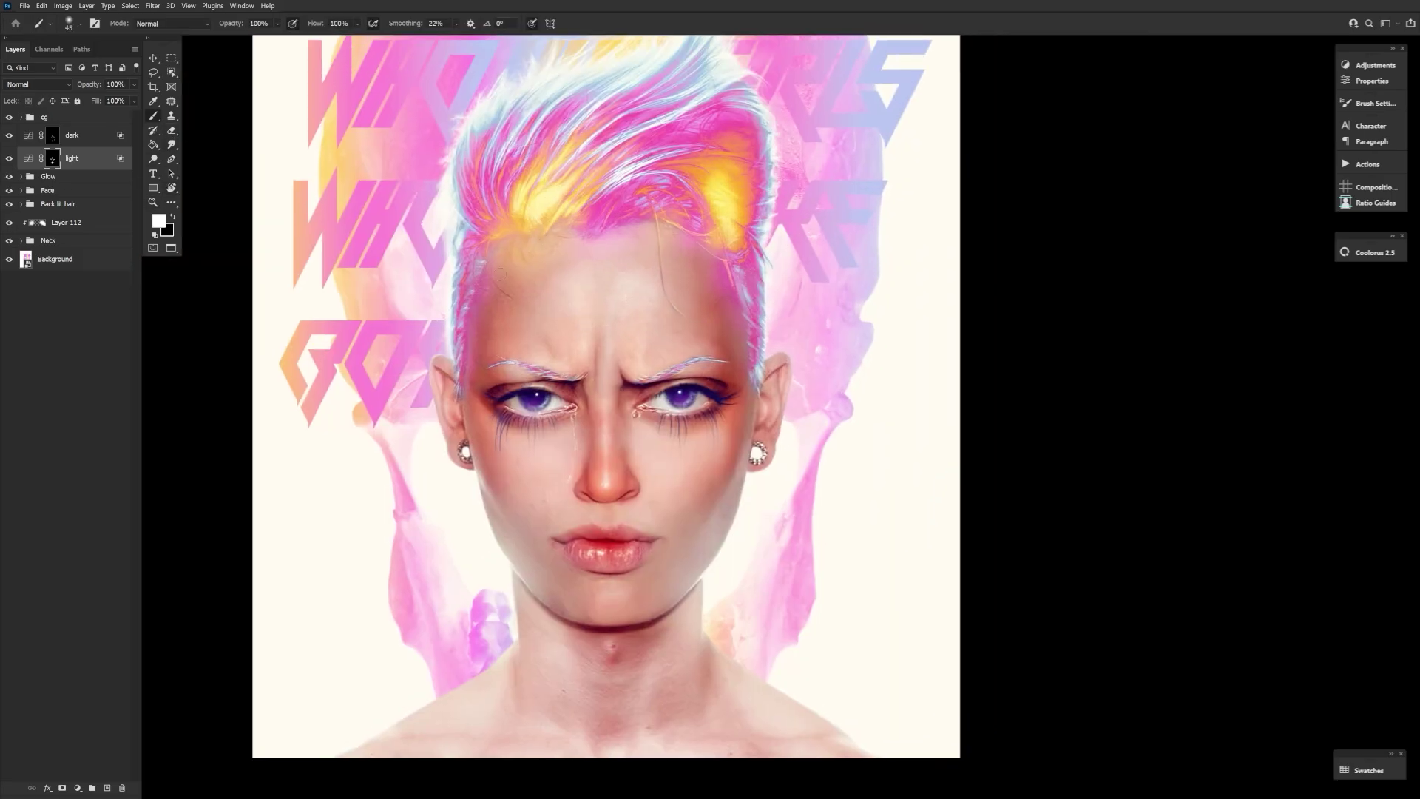
Step: Refine the facial highlights on the light layer's mask with white and black, and touch up the dark layer's mask
{"action": "key", "text": "bracketright"}
{"action": "key", "text": "bracketleft"}
{"action": "key", "text": "bracketleft"}
{"action": "key", "text": "bracketleft"}
{"action": "key", "text": "bracketleft"}
{"action": "key", "text": "bracketleft"}
{"action": "key", "text": "bracketleft"}
{"action": "left_click", "coordinate": [172, 217]}
{"action": "left_click", "coordinate": [173, 218]}
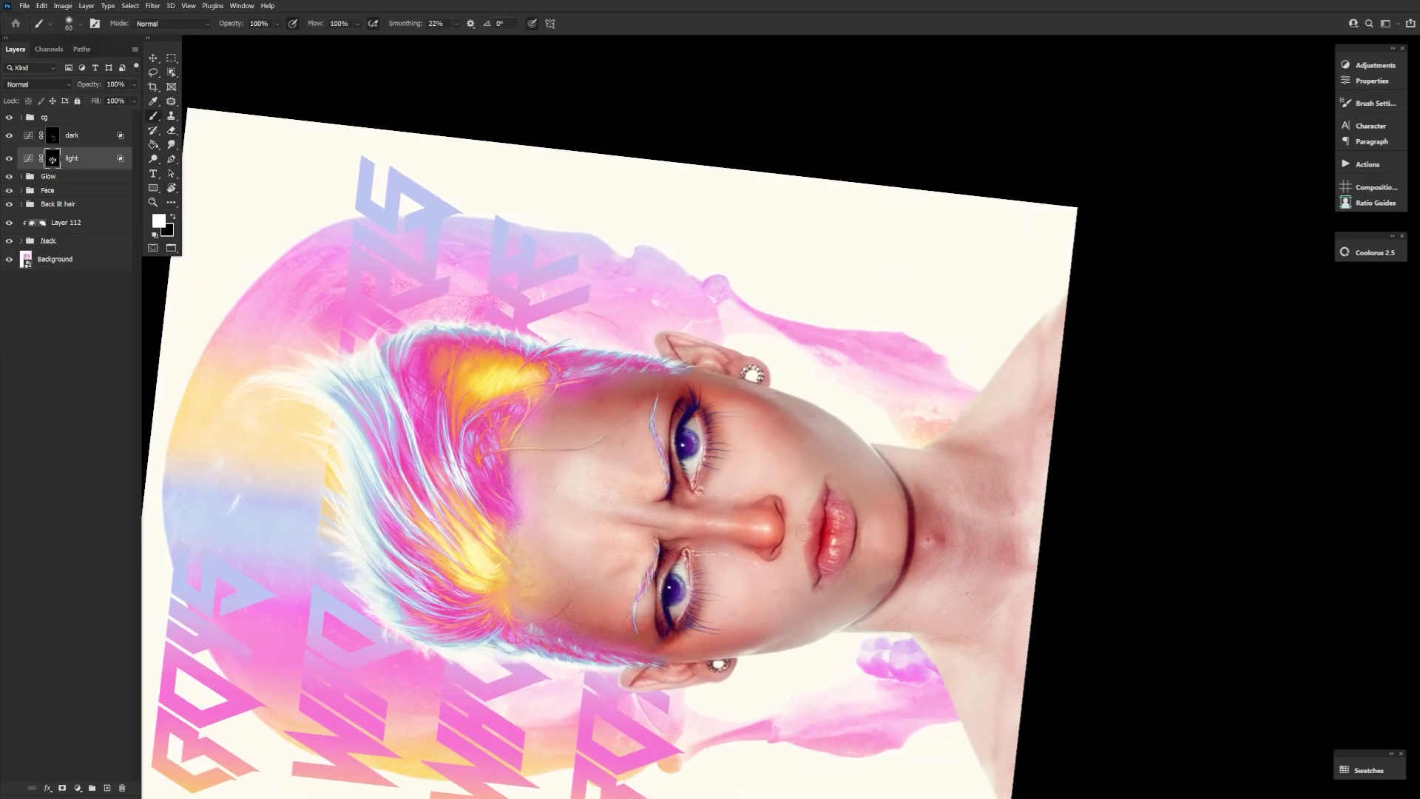
{"action": "key", "text": "alt+bracketright"}
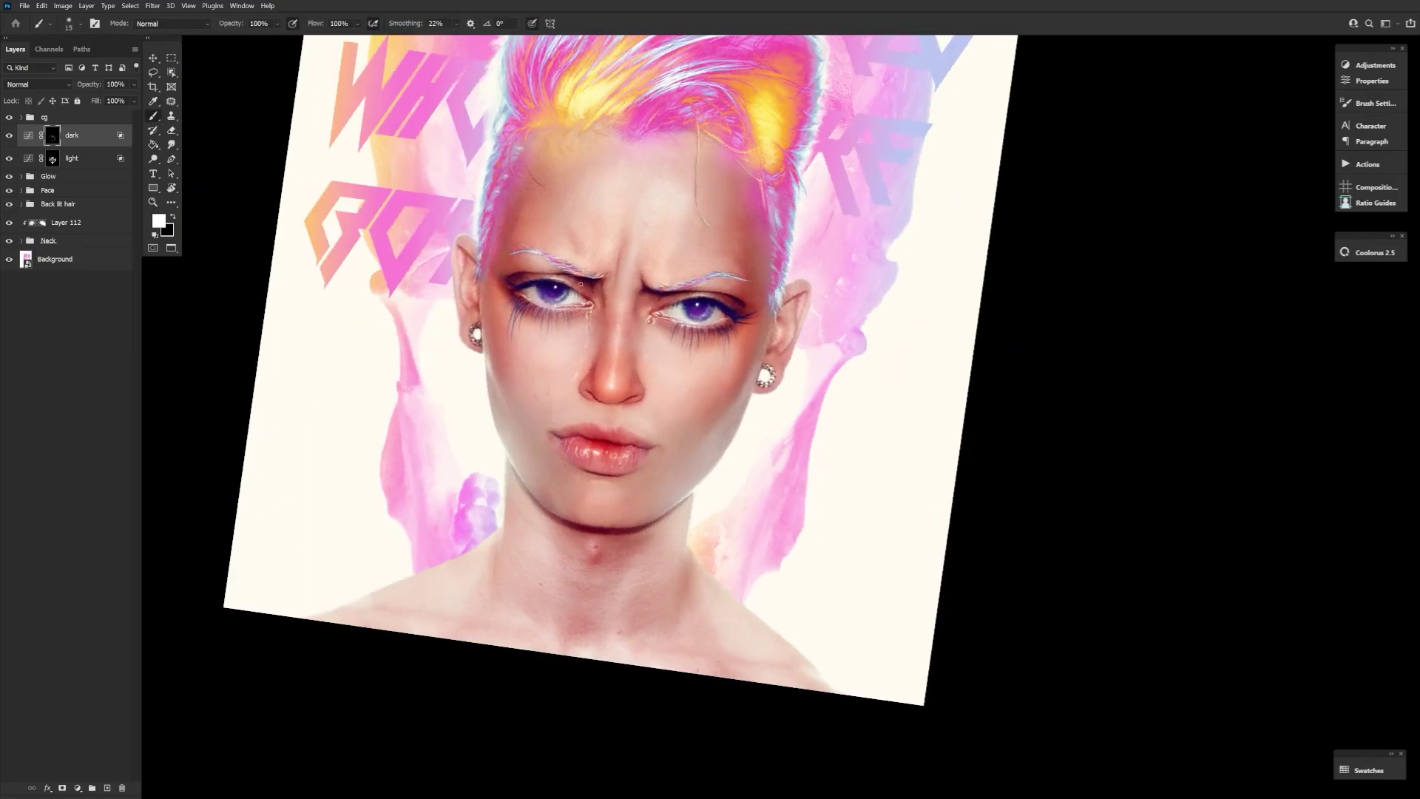
Step: Add a masked Curves layer above the Glow group and compare the whole portrait with and without it
{"action": "left_click", "coordinate": [1359, 68]}
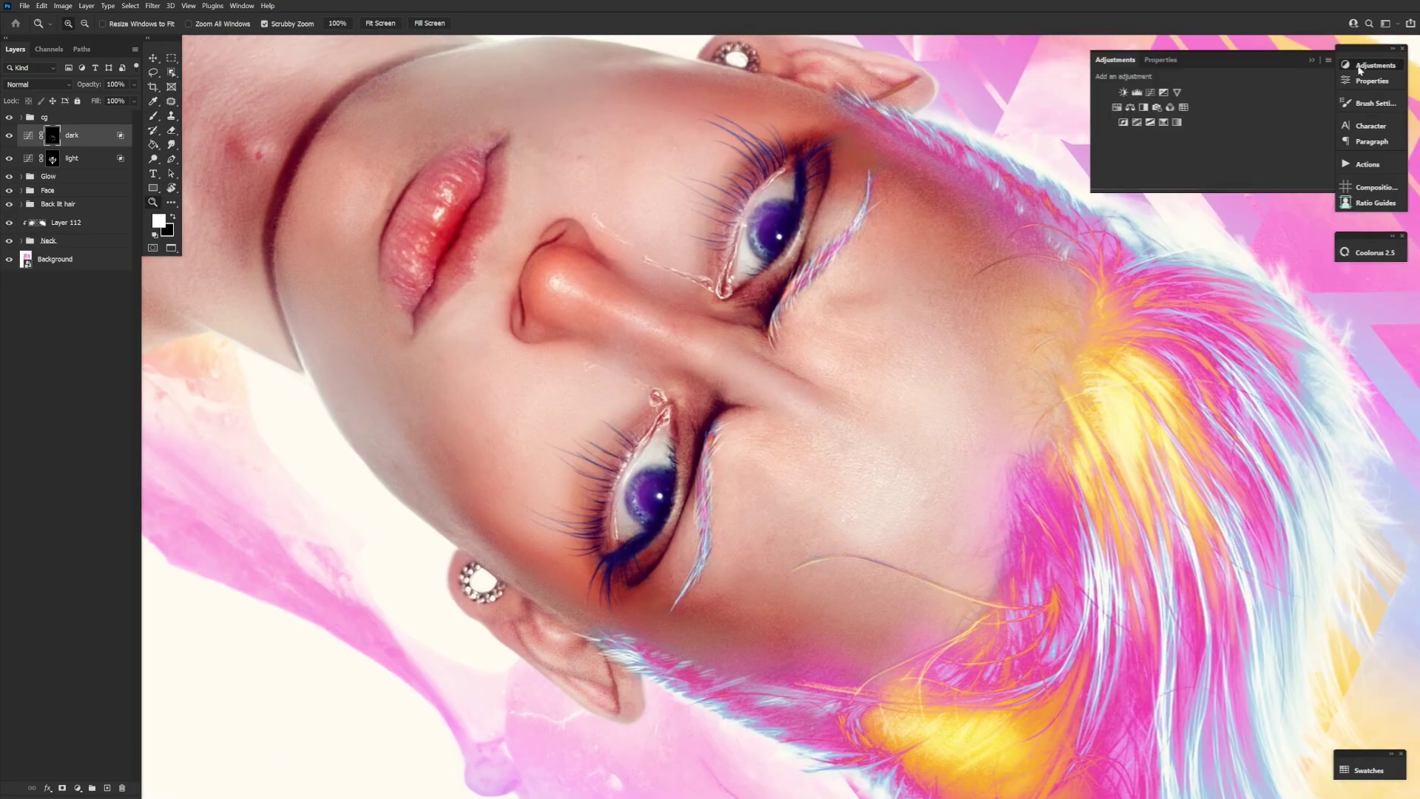
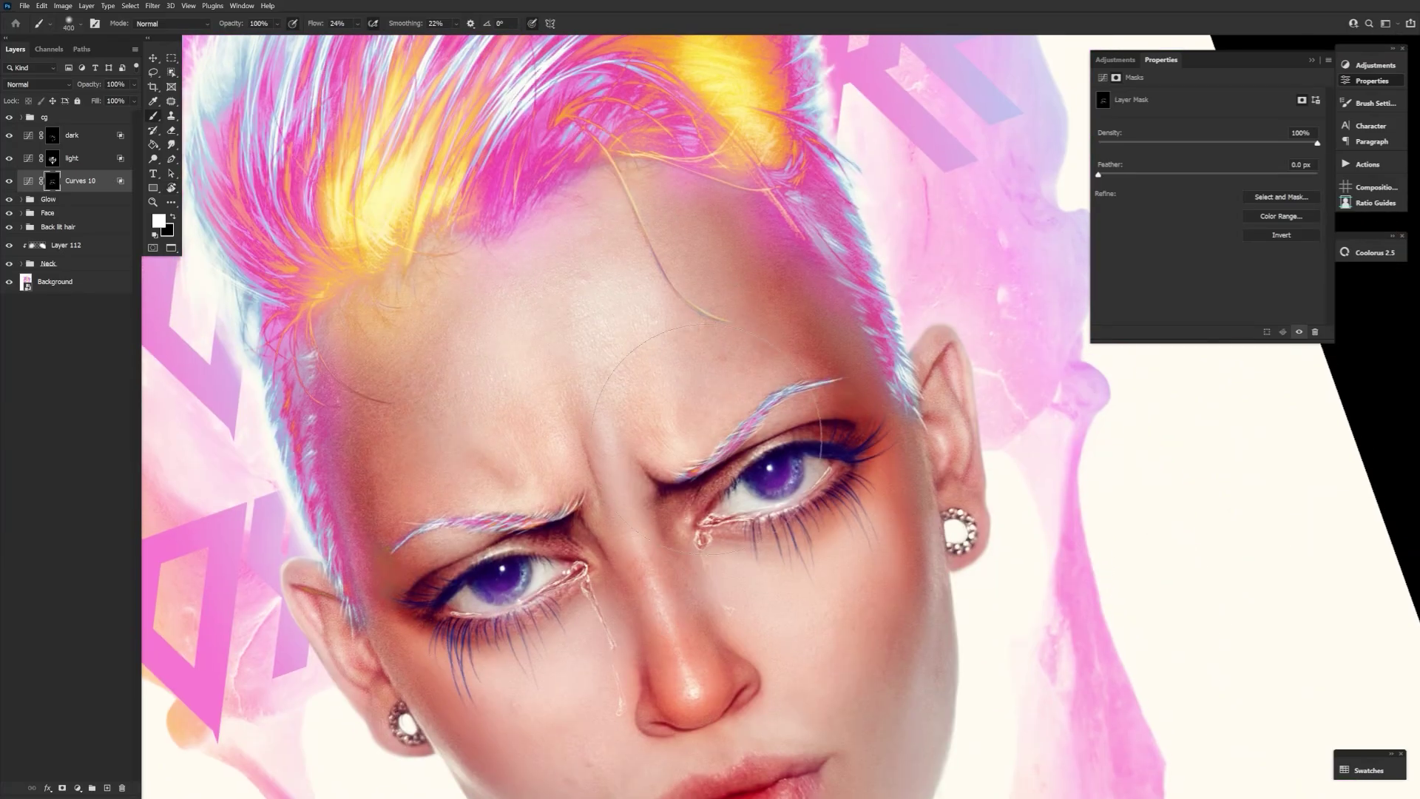
{"action": "key", "text": "x"}
{"action": "key", "text": "r"}
{"action": "key", "text": "Escape"}
{"action": "key", "text": "ctrl+0"}
{"action": "left_click", "coordinate": [9, 181]}
Step: Correct the light layer's mask with black and touch up the dark layer's mask with white
{"action": "left_click", "coordinate": [52, 158]}
{"action": "key", "text": "b"}
{"action": "key", "text": "x"}
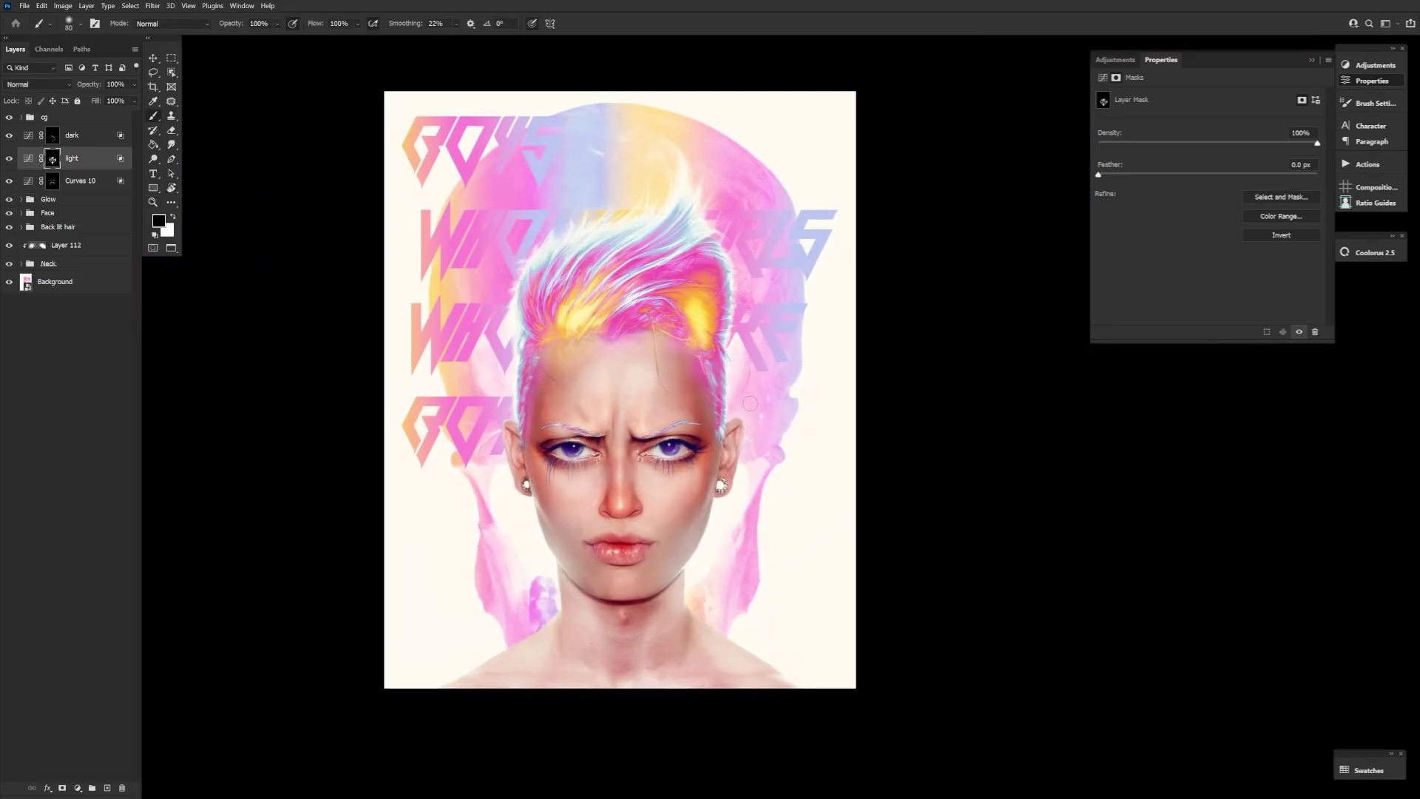
{"action": "key", "text": "alt+bracketleft"}
{"action": "key", "text": "x"}
{"action": "key", "text": "alt+bracketright"}
{"action": "key", "text": "alt+bracketright"}
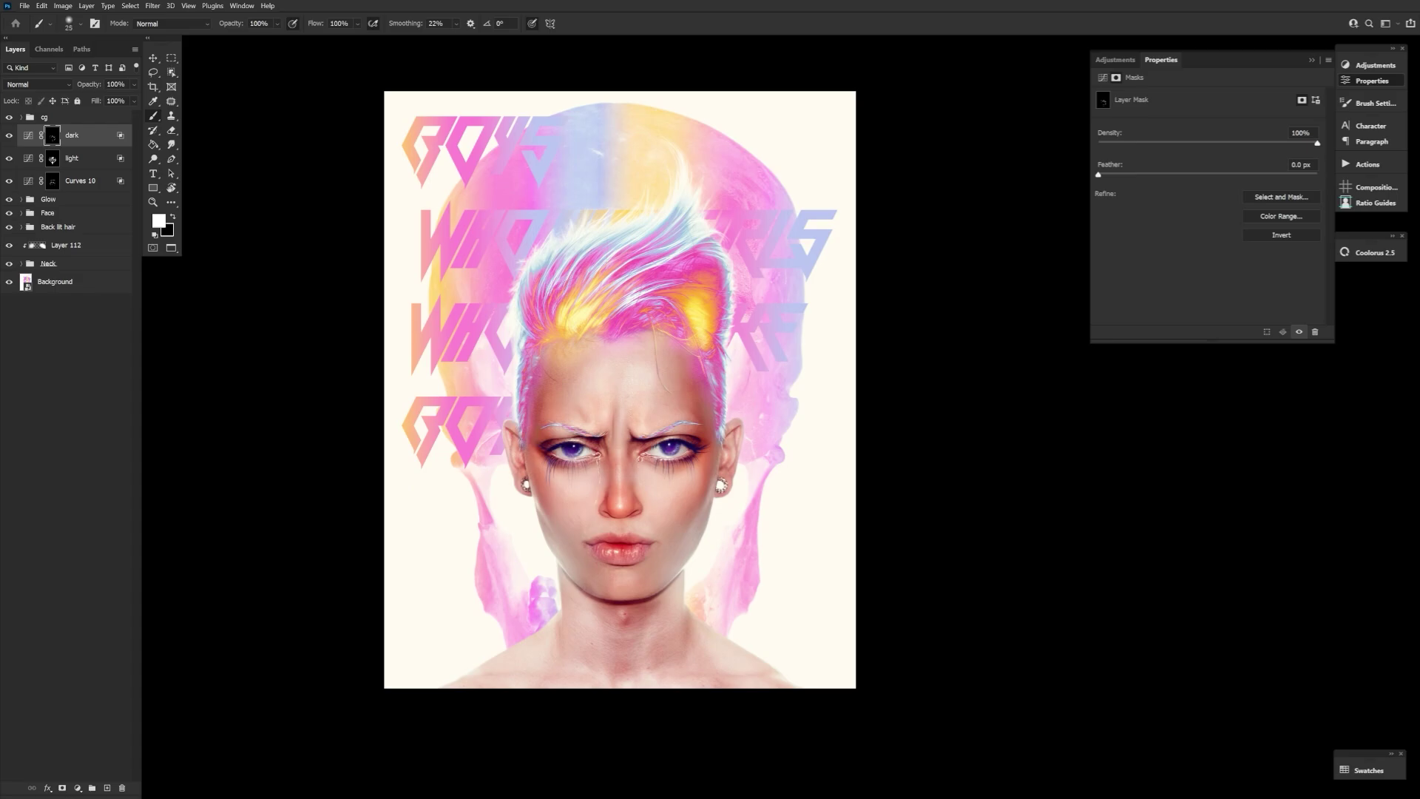
{"action": "left_click_drag", "start_coordinate": [701, 446], "coordinate": [611, 553]}
Step: Add another Curves layer directly above the light layer and move its curve's black point inward
{"action": "left_click", "coordinate": [28, 158]}
{"action": "left_click", "coordinate": [1369, 68]}
{"action": "left_click", "coordinate": [1134, 95]}
{"action": "left_click_drag", "start_coordinate": [1146, 265], "coordinate": [1157, 265]}
Step: Limit the new Curves layer to darker tones with the Blend If Underlying Layer white slider and bend its curve downward
{"action": "double_click", "coordinate": [124, 159]}
{"action": "left_click_drag", "start_coordinate": [1097, 627], "coordinate": [983, 627]}
{"action": "left_click_drag", "start_coordinate": [983, 627], "coordinate": [1040, 627]}
{"action": "left_click", "coordinate": [1214, 409]}
{"action": "left_click_drag", "start_coordinate": [1198, 215], "coordinate": [1205, 228]}
Step: Invert the new Curves layer's mask to black and brush shading back in around the eyes and nose
{"action": "left_click", "coordinate": [52, 158]}
{"action": "key", "text": "ctrl+i"}
{"action": "mouse_move", "coordinate": [599, 572]}
{"action": "left_mouse_down"}
{"action": "mouse_move", "coordinate": [665, 571]}
{"action": "mouse_move", "coordinate": [469, 498]}
{"action": "mouse_move", "coordinate": [478, 538]}
{"action": "left_mouse_up"}
{"action": "key", "text": "r"}
{"action": "key", "text": "bracketleft"}
{"action": "key", "text": "bracketleft"}
{"action": "key", "text": "bracketleft"}
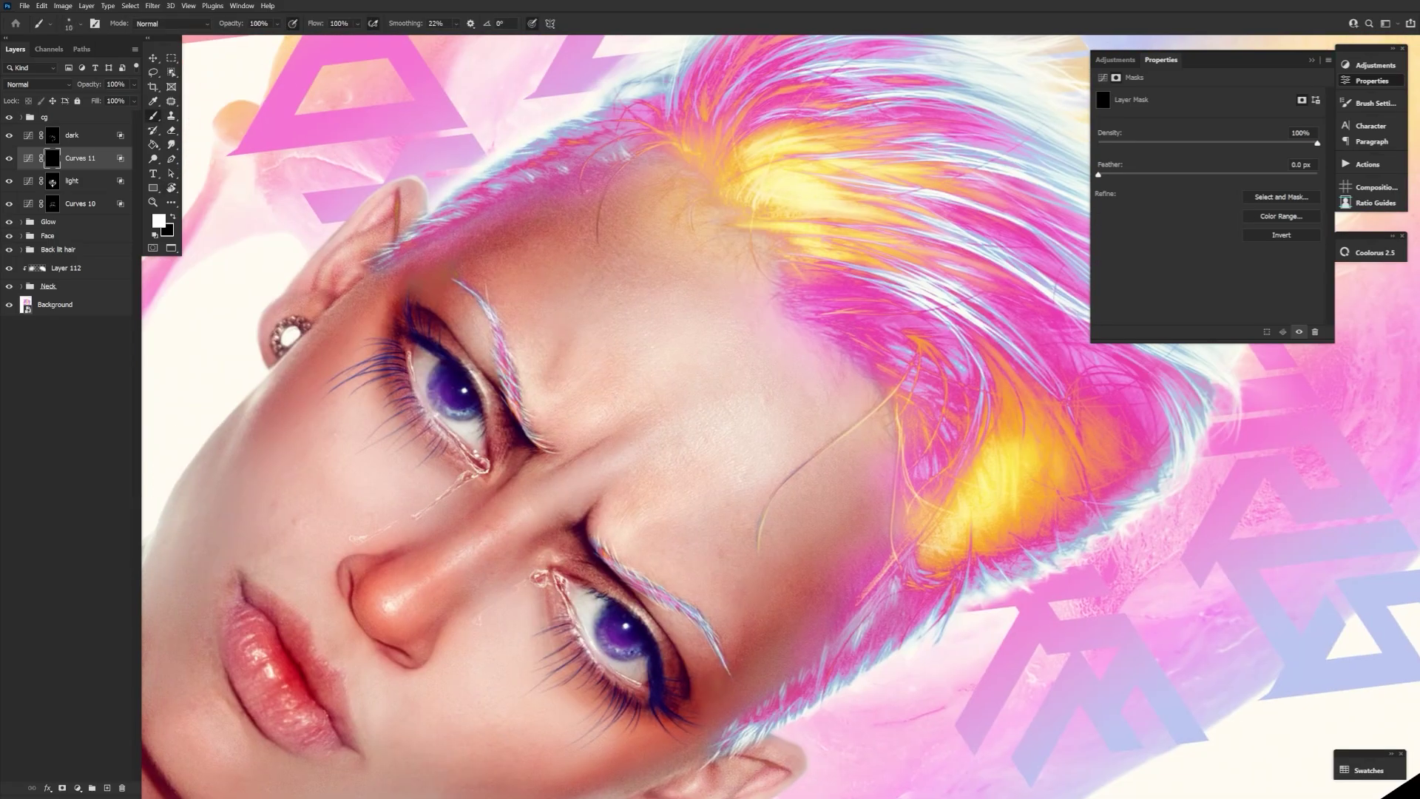
Step: Brush finer shading around the eyelids and nose bridge into the new Curves layer's mask with a smaller brush
{"action": "mouse_move", "coordinate": [477, 419]}
{"action": "left_mouse_down"}
{"action": "mouse_move", "coordinate": [489, 515]}
{"action": "mouse_move", "coordinate": [469, 298]}
{"action": "left_mouse_up"}
{"action": "key", "text": "r"}
{"action": "key", "text": "bracketleft"}
{"action": "key", "text": "bracketleft"}
{"action": "key", "text": "bracketleft"}
{"action": "key", "text": "bracketleft"}
{"action": "key", "text": "bracketleft"}
{"action": "key", "text": "bracketleft"}
{"action": "key", "text": "bracketleft"}
{"action": "key", "text": "bracketleft"}
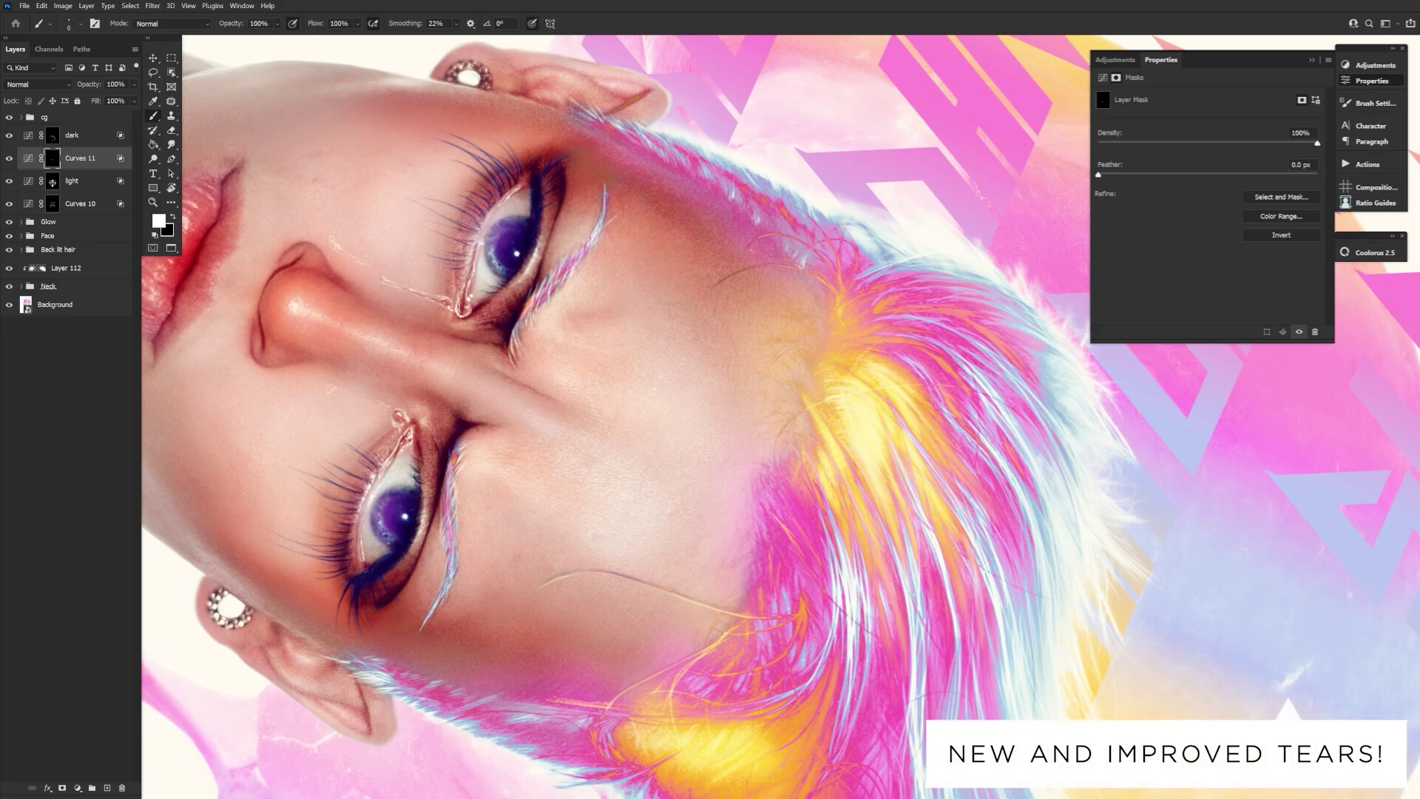
{"action": "key", "text": "r"}
{"action": "mouse_move", "coordinate": [527, 562]}
{"action": "left_mouse_down"}
{"action": "mouse_move", "coordinate": [942, 229]}
{"action": "mouse_move", "coordinate": [928, 213]}
{"action": "left_mouse_up"}
{"action": "left_click_drag", "start_coordinate": [1006, 381], "coordinate": [594, 475]}
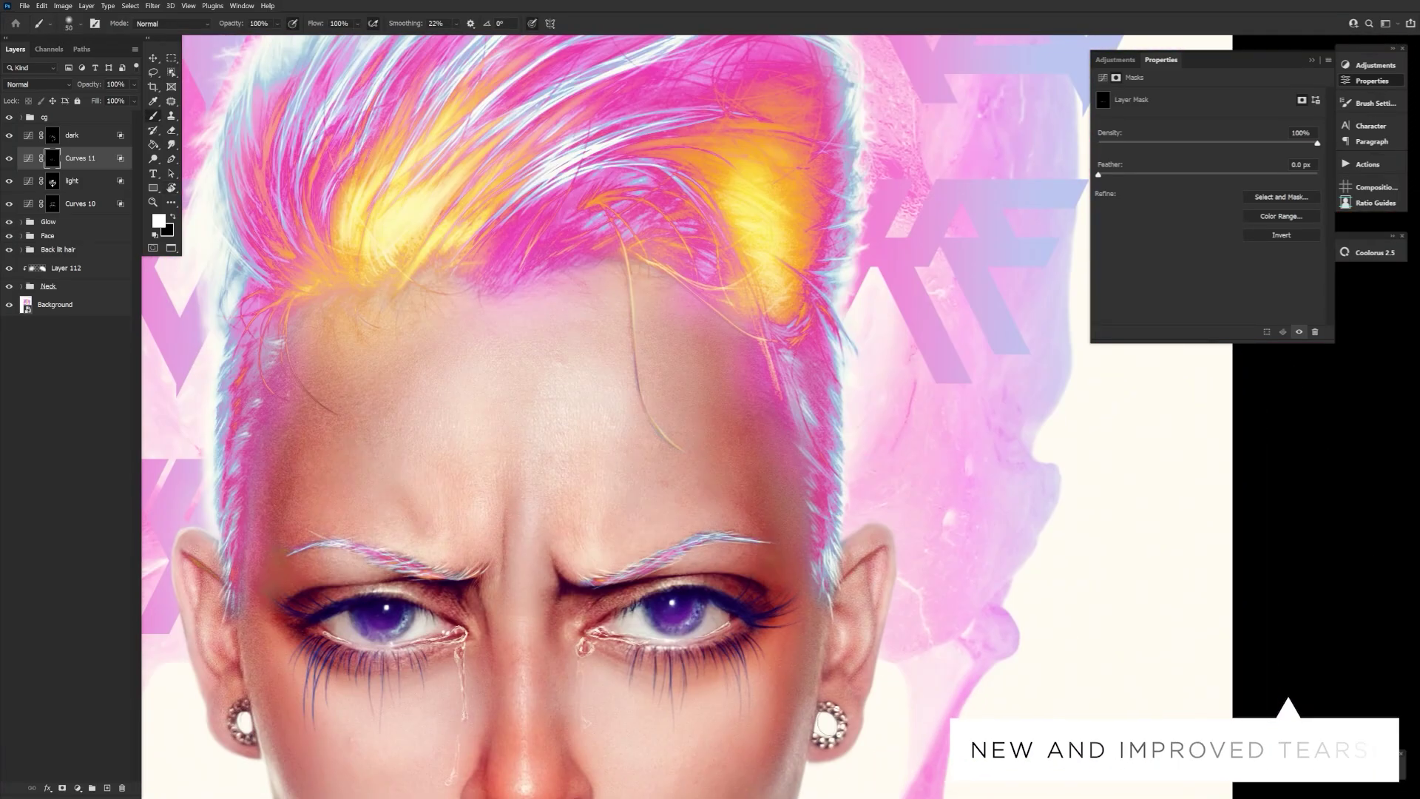
Step: Examine the layers inside the Glow and Face groups
{"action": "left_click", "coordinate": [20, 222]}
{"action": "left_click", "coordinate": [21, 222]}
{"action": "left_click", "coordinate": [21, 235]}
{"action": "scroll", "coordinate": [46, 326], "scroll_direction": "down", "scroll_amount": 5}
{"action": "scroll", "coordinate": [61, 688], "scroll_direction": "up", "scroll_amount": 5}
{"action": "mouse_move", "coordinate": [9, 241]}
{"action": "left_mouse_down"}
{"action": "mouse_move", "coordinate": [7, 331]}
{"action": "mouse_move", "coordinate": [9, 241]}
{"action": "left_mouse_up"}
Step: Add a layer above the dark layer and limit it to brighter tones by raising its Blend If Underlying Layer black slider
{"action": "key", "text": "bracketleft"}
{"action": "key", "text": "bracketleft"}
{"action": "key", "text": "bracketleft"}
{"action": "key", "text": "bracketleft"}
{"action": "key", "text": "x"}
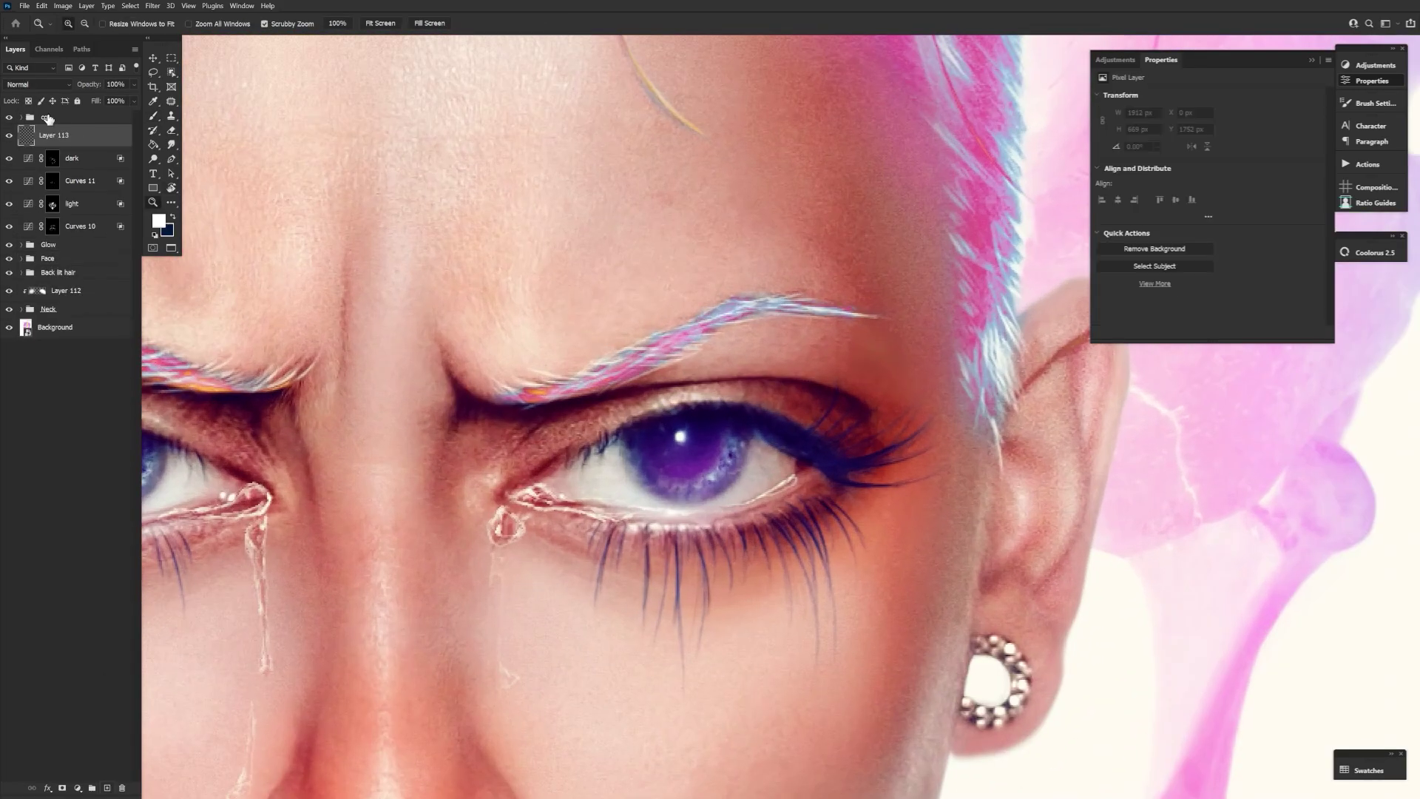
{"action": "double_click", "coordinate": [89, 134]}
{"action": "left_click_drag", "start_coordinate": [957, 626], "coordinate": [1028, 625]}
{"action": "key", "text": "Return"}
Step: Check the scatter brush's tip shape and Shape Dynamics in the brush settings and enlarge the brush
{"action": "left_click_drag", "start_coordinate": [592, 428], "coordinate": [642, 407]}
{"action": "left_click", "coordinate": [1374, 103]}
{"action": "left_click", "coordinate": [1146, 137]}
{"action": "left_click", "coordinate": [1144, 150]}
{"action": "key", "text": "bracketright"}
{"action": "key", "text": "bracketright"}
{"action": "key", "text": "bracketright"}
{"action": "key", "text": "bracketright"}
Step: Review the brush's scattering, lower its spacing to 11% and reduce its size to 4 px
{"action": "left_click", "coordinate": [1135, 164]}
{"action": "left_click", "coordinate": [1146, 138]}
{"action": "mouse_move", "coordinate": [1210, 308]}
{"action": "left_mouse_down"}
{"action": "mouse_move", "coordinate": [1231, 309]}
{"action": "mouse_move", "coordinate": [1202, 307]}
{"action": "left_mouse_up"}
{"action": "key", "text": "bracketleft"}
{"action": "key", "text": "bracketleft"}
{"action": "key", "text": "bracketleft"}
{"action": "left_click", "coordinate": [1145, 150]}
{"action": "left_click", "coordinate": [1145, 138]}
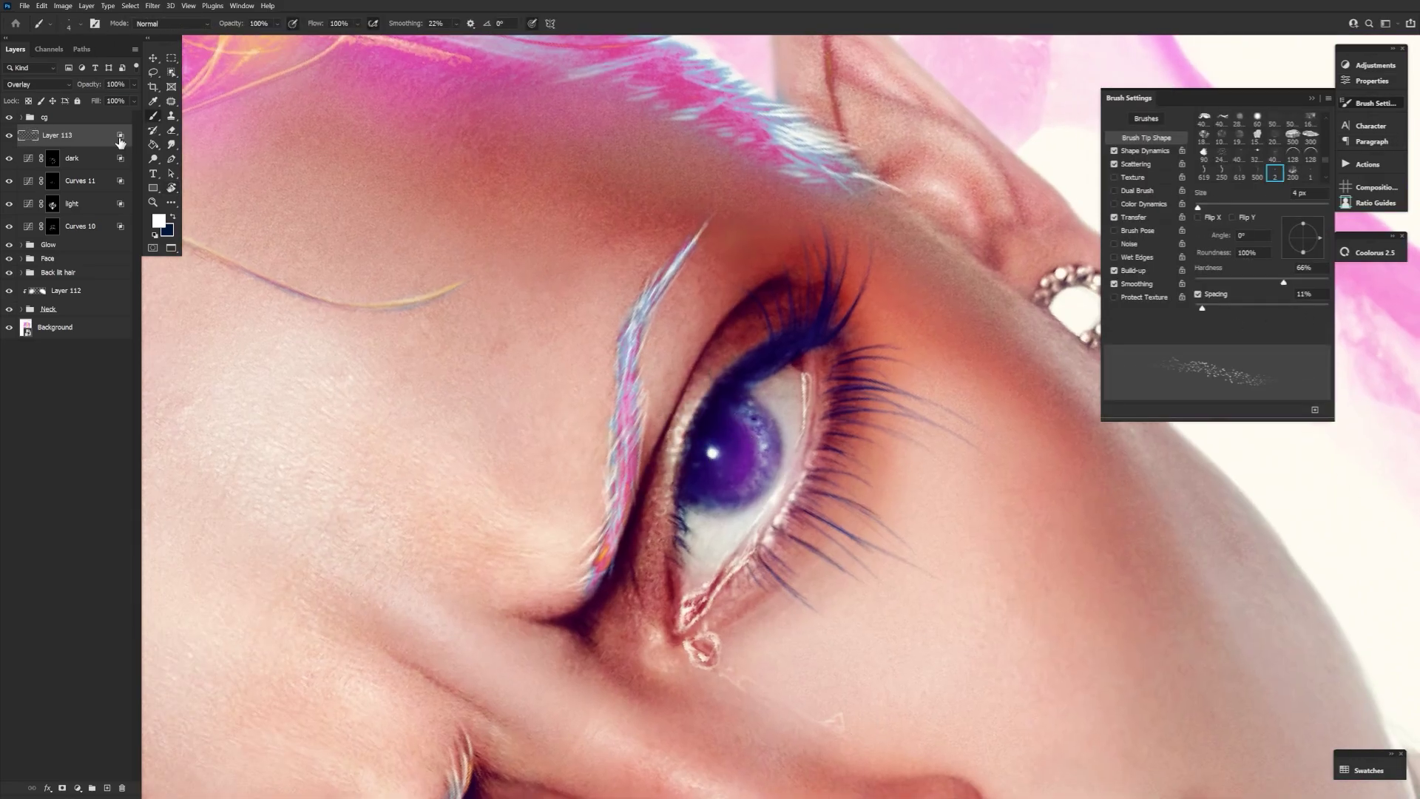
Step: Review the Overlay layer's blending options and try a fine texture stroke along the upper eyelid
{"action": "double_click", "coordinate": [119, 135]}
{"action": "key", "text": "Return"}
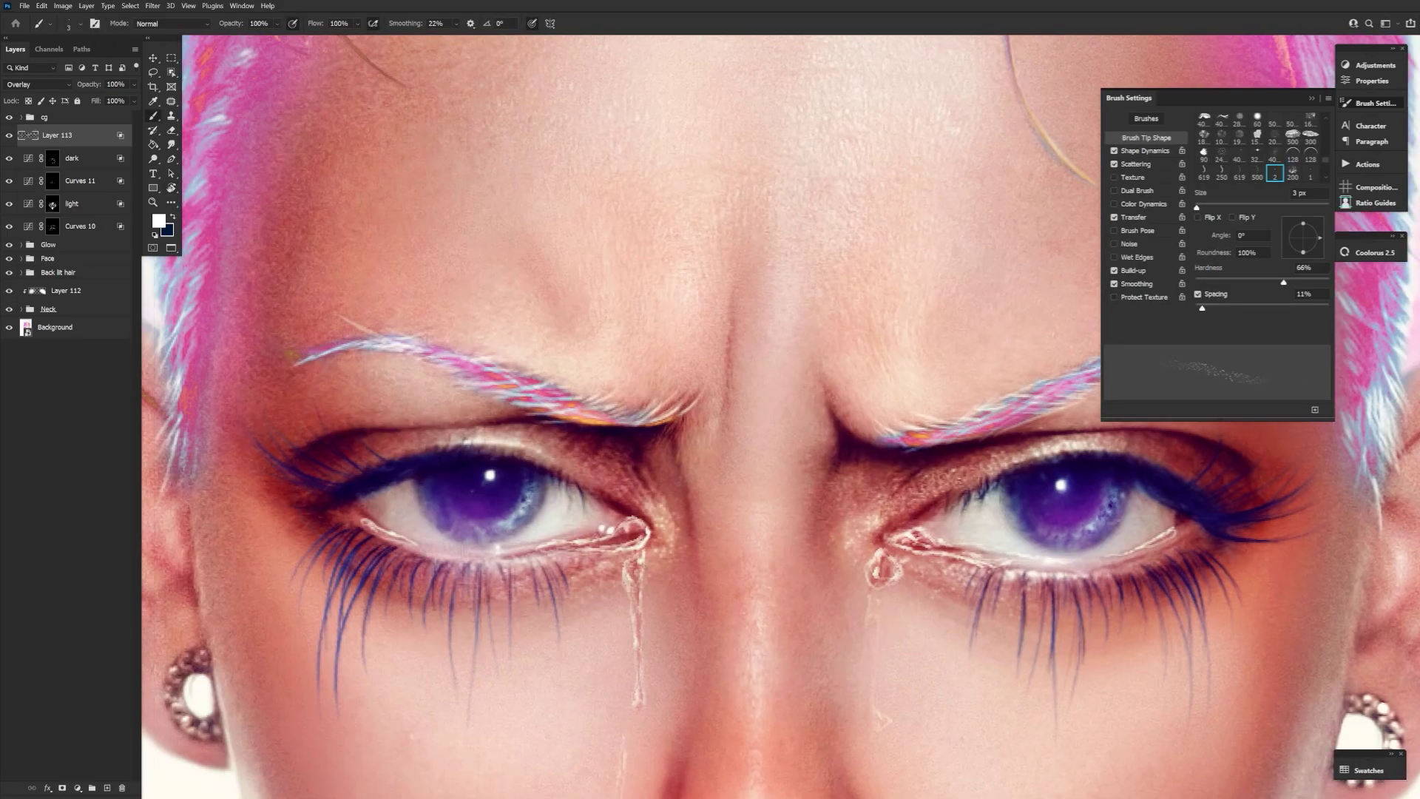
{"action": "left_click_drag", "start_coordinate": [518, 442], "coordinate": [335, 436]}
{"action": "key", "text": "ctrl+z"}
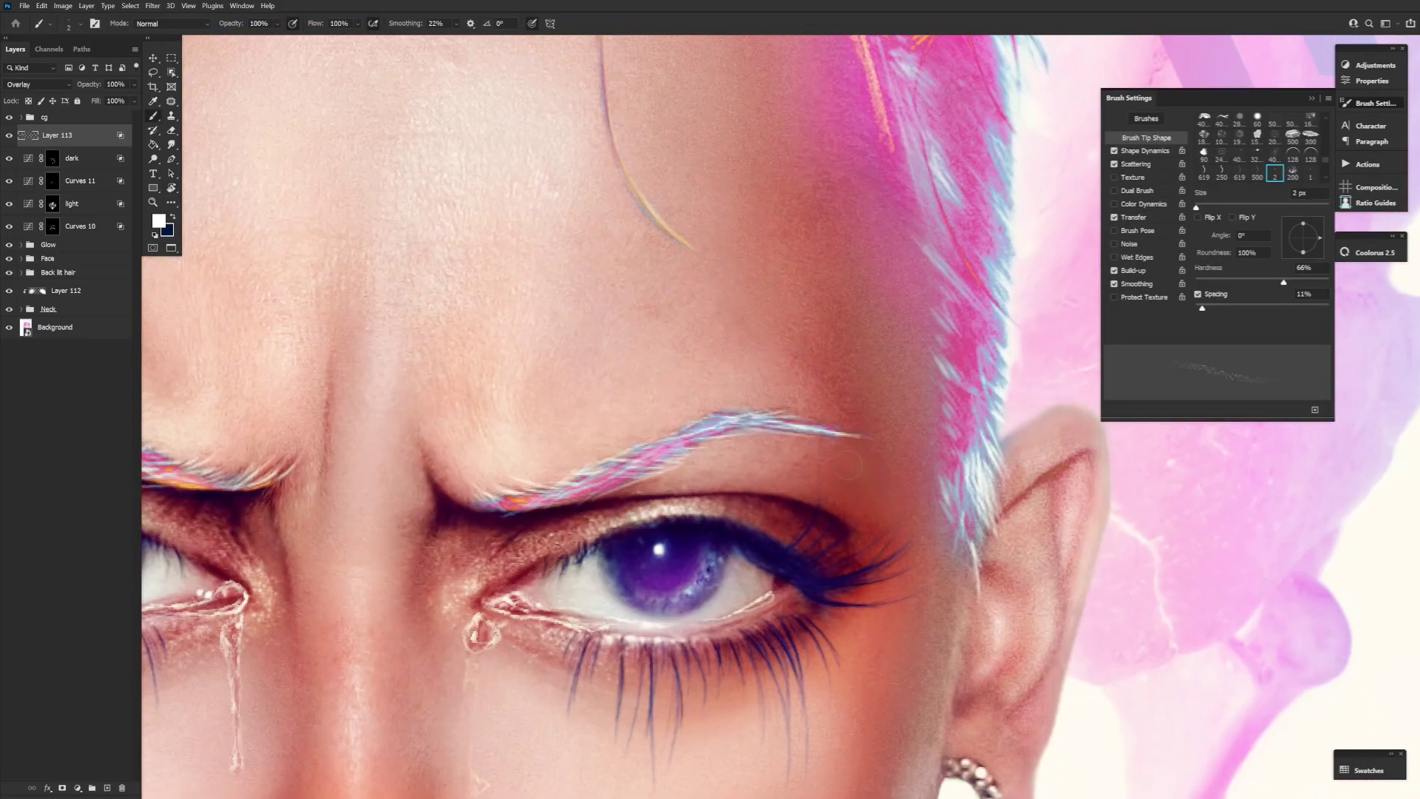
Step: Paint fine skin-texture highlights around the brows and forehead on the Overlay layer, varying the scatter brush between 1 and 2 px
{"action": "left_click_drag", "start_coordinate": [677, 481], "coordinate": [784, 444]}
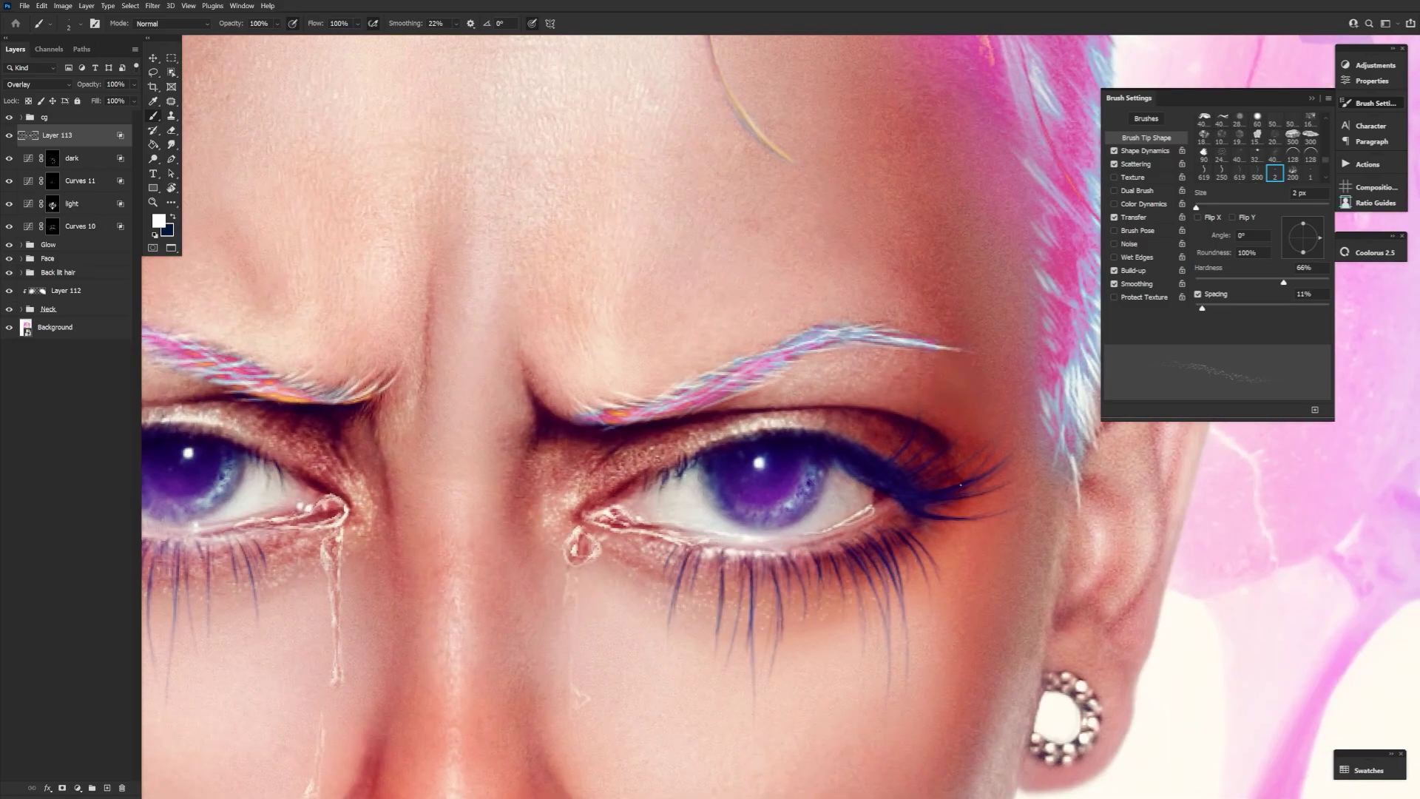
{"action": "key", "text": "bracketleft"}
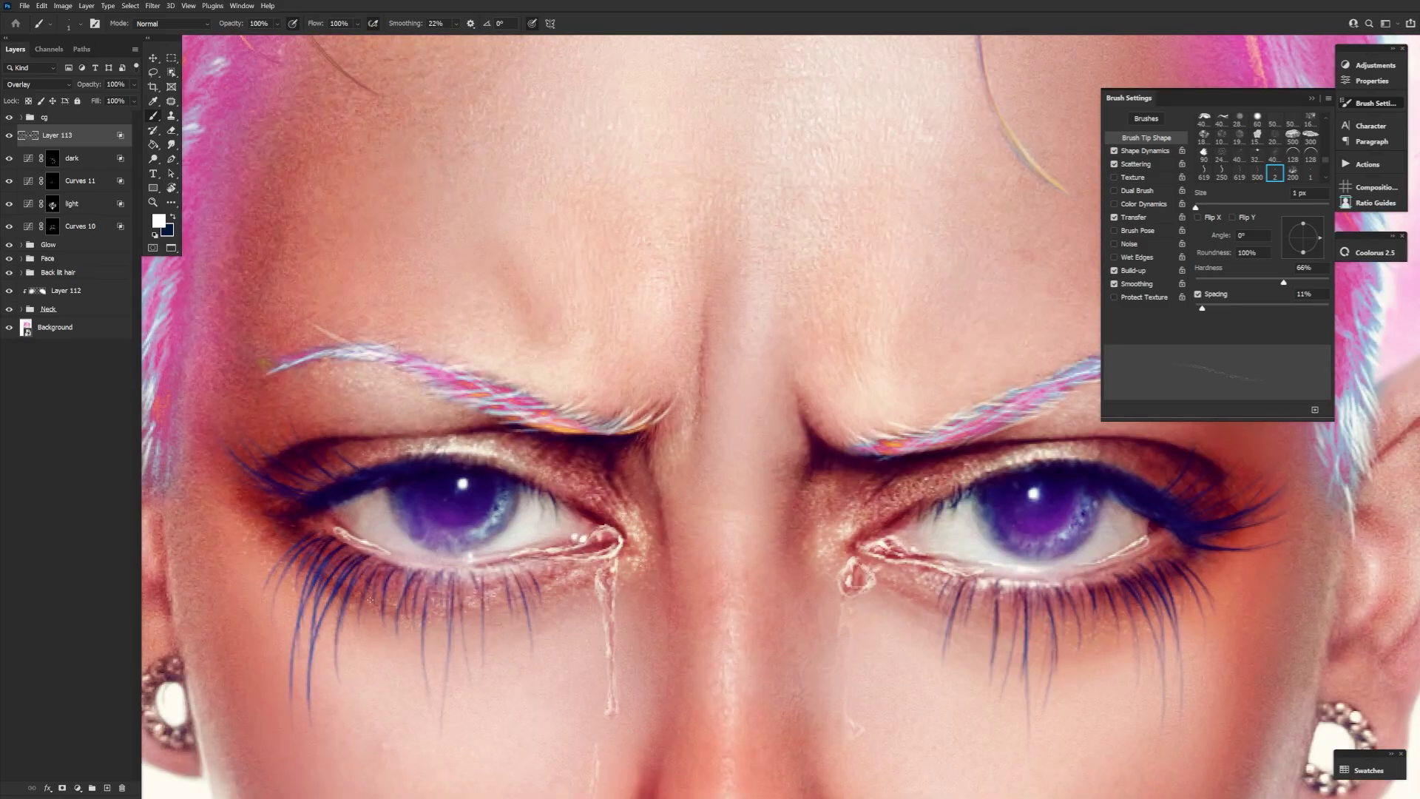
{"action": "scroll", "coordinate": [780, 415], "scroll_direction": "right", "scroll_amount": 5}
{"action": "key", "text": "bracketright"}
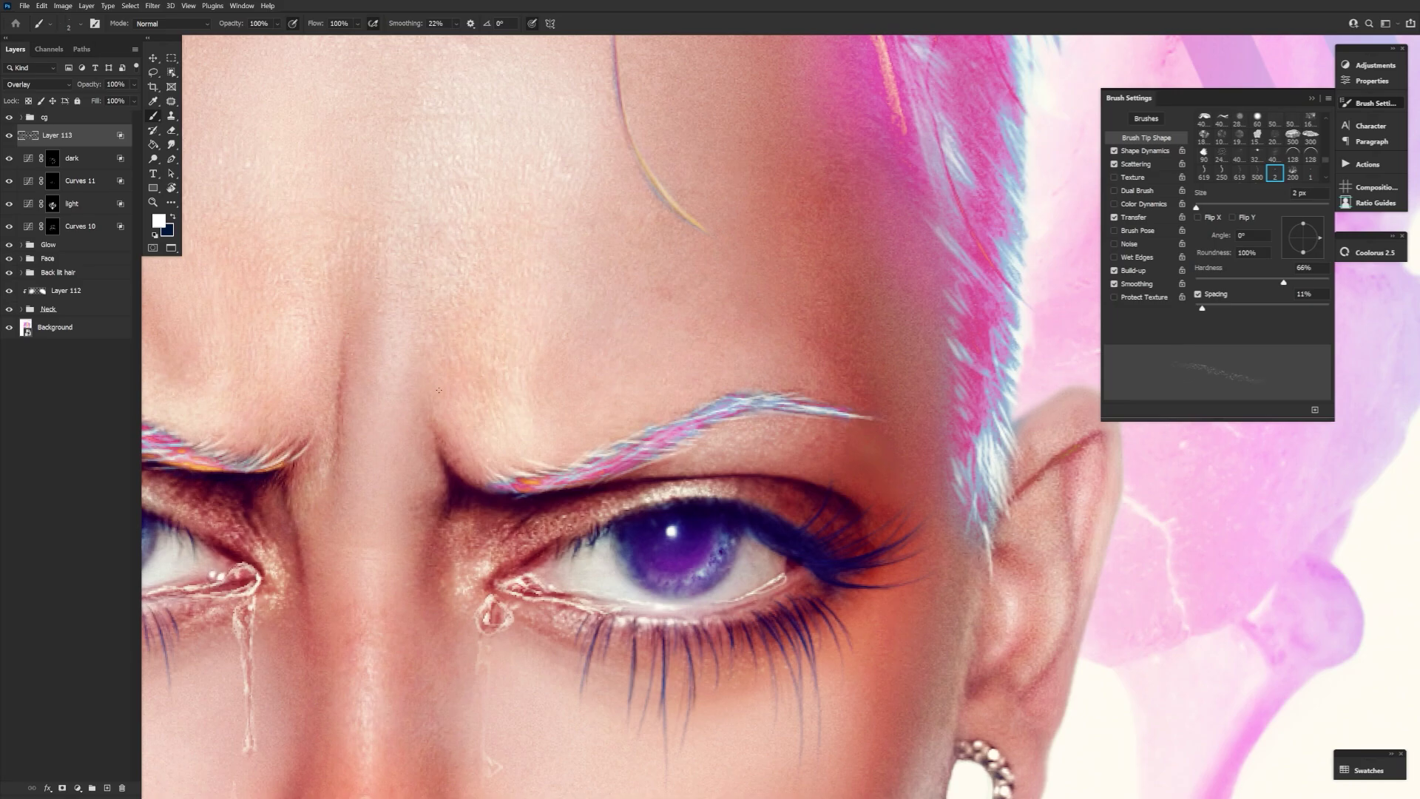
{"action": "scroll", "coordinate": [781, 415], "scroll_direction": "left", "scroll_amount": 5}
Step: Compare the whole face with and without the Overlay texture layer and the Curves 11 layer
{"action": "key", "text": "z"}
{"action": "left_click_drag", "start_coordinate": [701, 420], "coordinate": [555, 420]}
{"action": "left_click", "coordinate": [8, 135]}
{"action": "left_click", "coordinate": [9, 135]}
{"action": "left_click", "coordinate": [8, 180]}
{"action": "left_click", "coordinate": [9, 181]}
{"action": "left_click_drag", "start_coordinate": [769, 693], "coordinate": [843, 693]}
{"action": "key", "text": "b"}
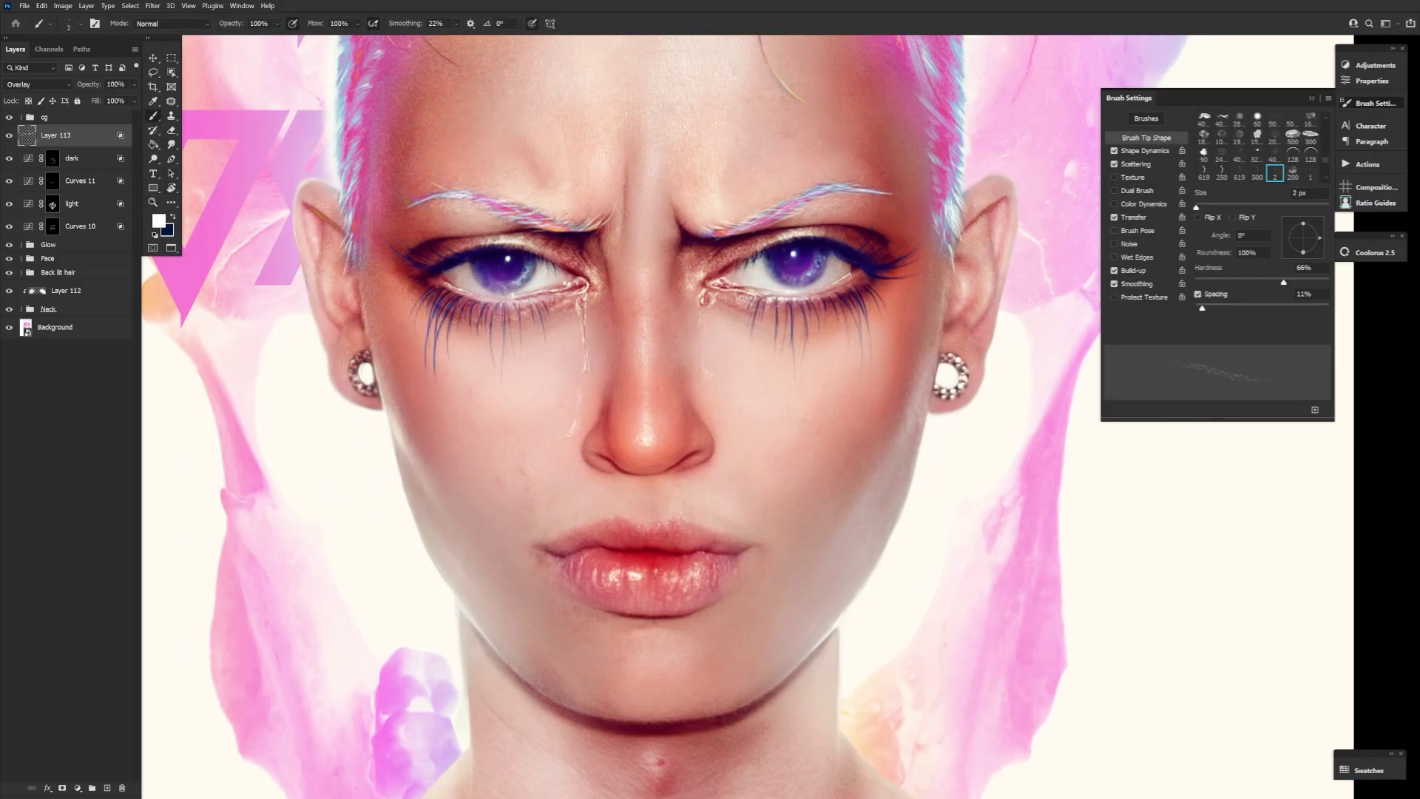
Step: Switch to the hard 2 px brush preset with 100% hardness and 1% spacing
{"action": "left_click", "coordinate": [68, 28]}
{"action": "scroll", "coordinate": [197, 183], "scroll_direction": "up", "scroll_amount": 1}
{"action": "double_click", "coordinate": [197, 183]}
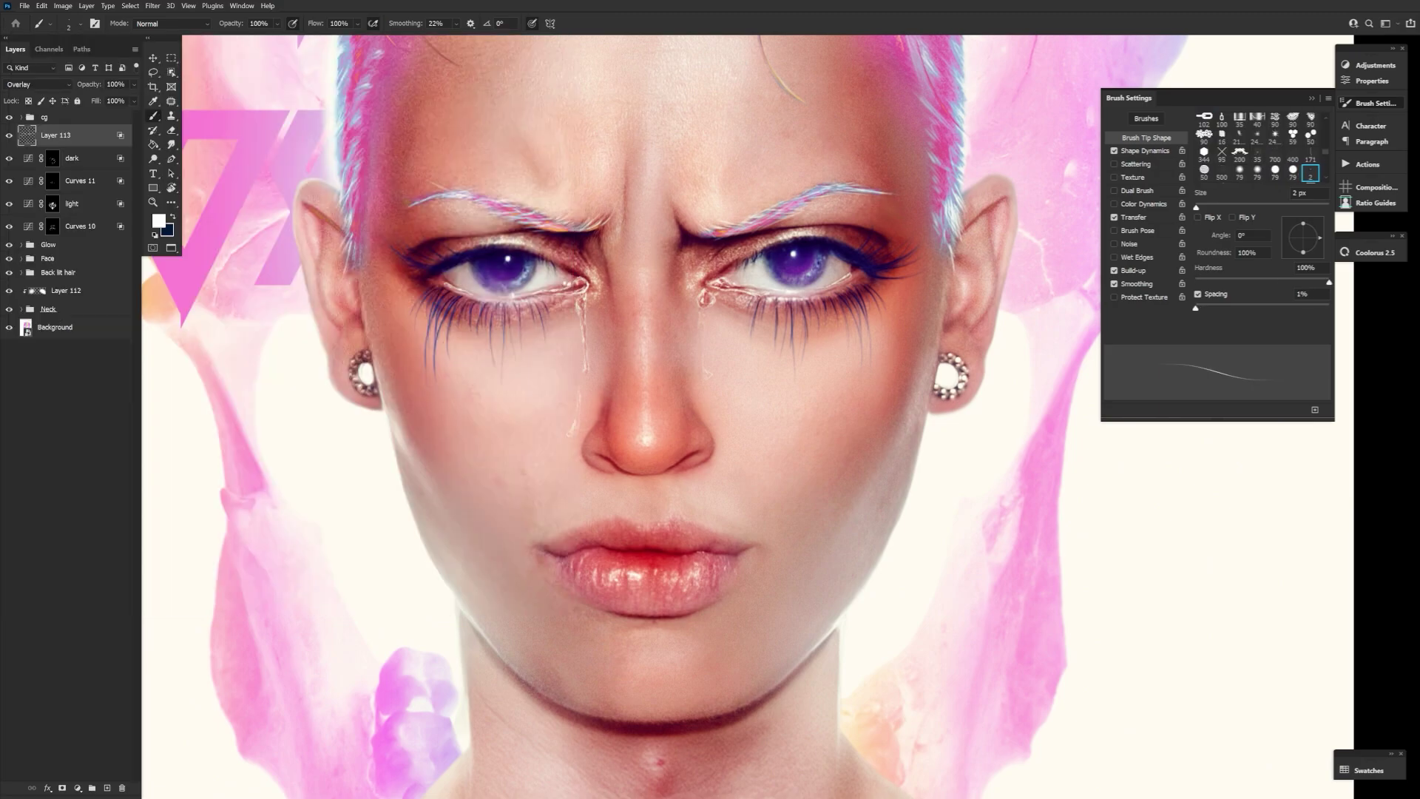
{"action": "left_click", "coordinate": [69, 28]}
{"action": "key", "text": "Escape"}
Step: View the whole portrait on a clockwise-rotated canvas to examine the overall retouch
{"action": "key", "text": "z"}
{"action": "mouse_move", "coordinate": [888, 466]}
{"action": "left_mouse_down"}
{"action": "mouse_move", "coordinate": [792, 697]}
{"action": "mouse_move", "coordinate": [792, 742]}
{"action": "mouse_move", "coordinate": [548, 422]}
{"action": "left_mouse_up"}
{"action": "key", "text": "r"}
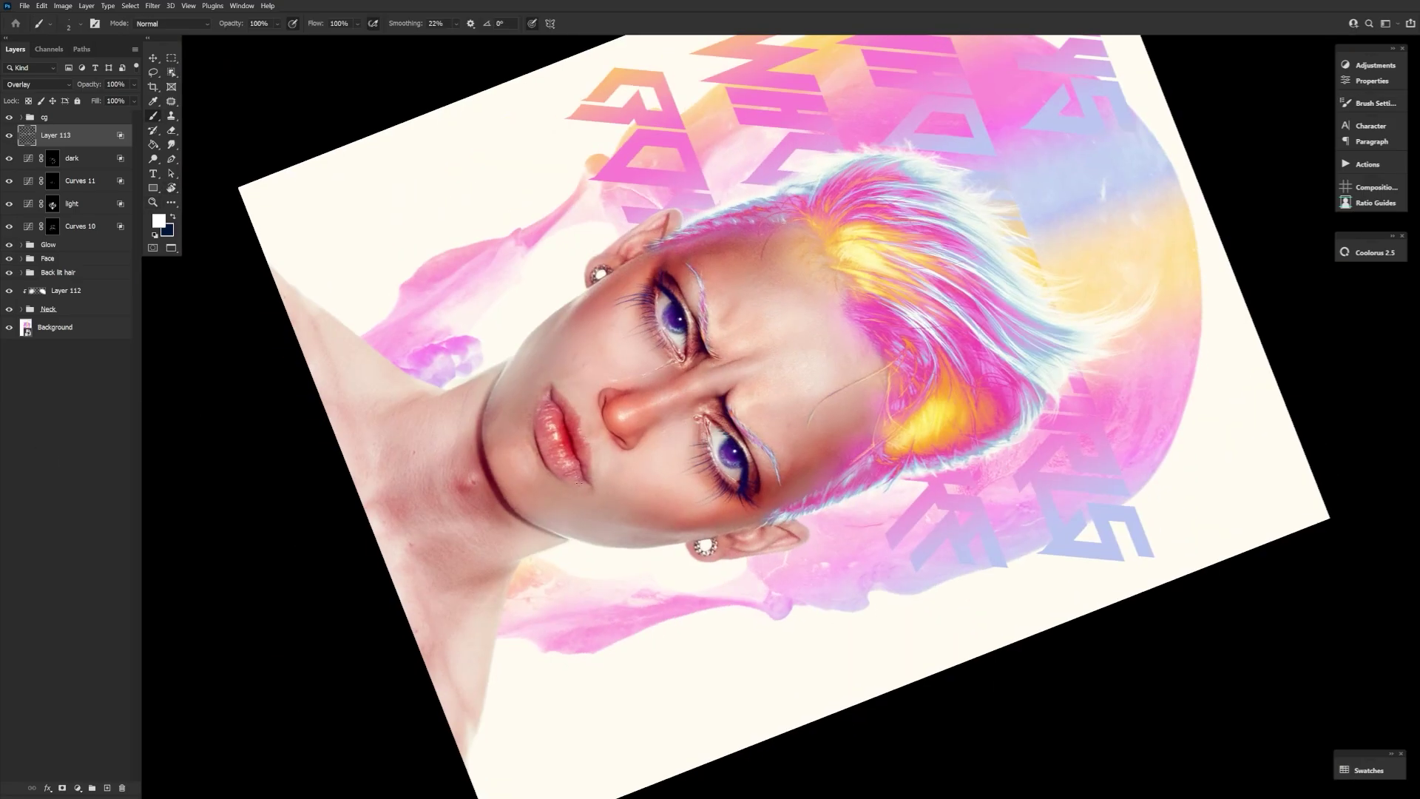
{"action": "left_click", "coordinate": [68, 23]}
{"action": "key", "text": "Return"}
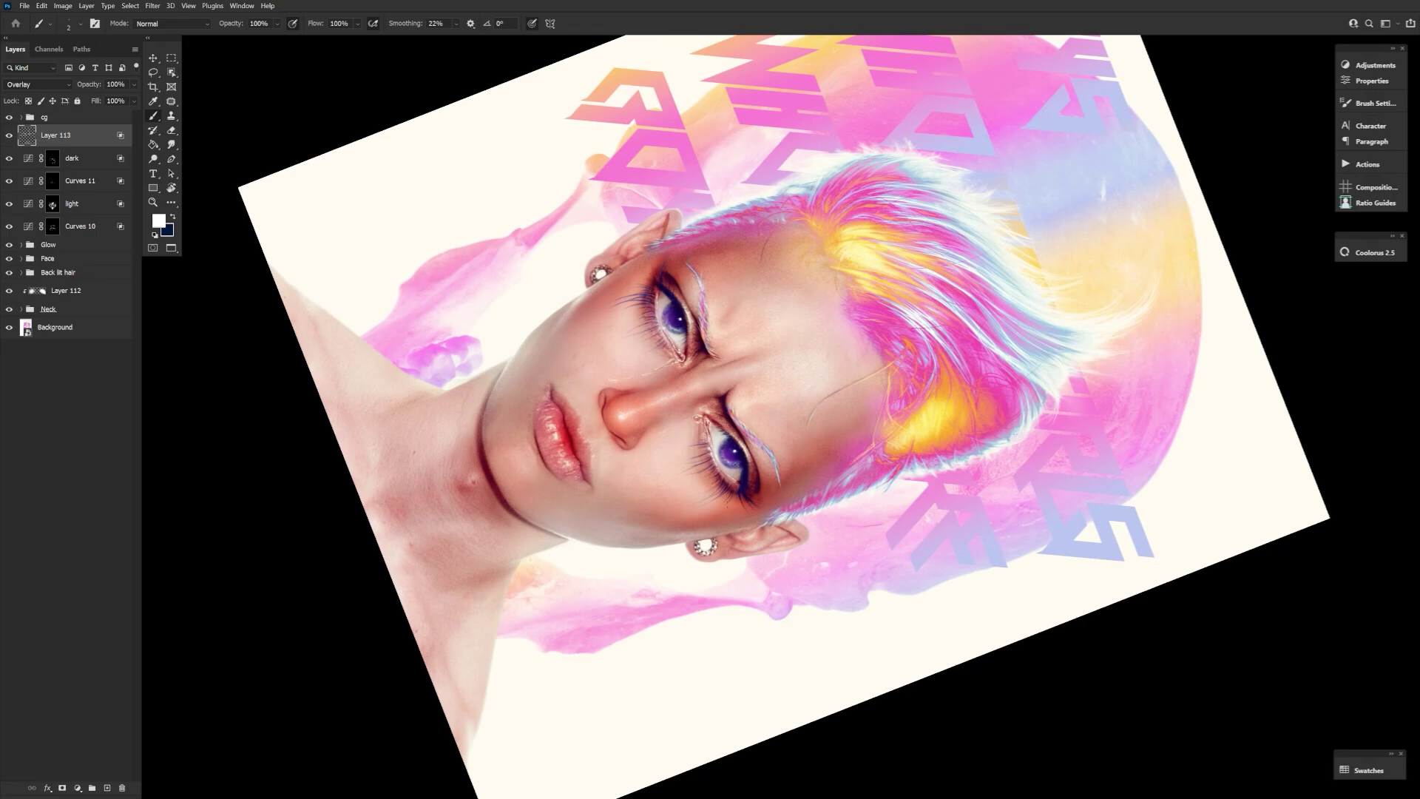